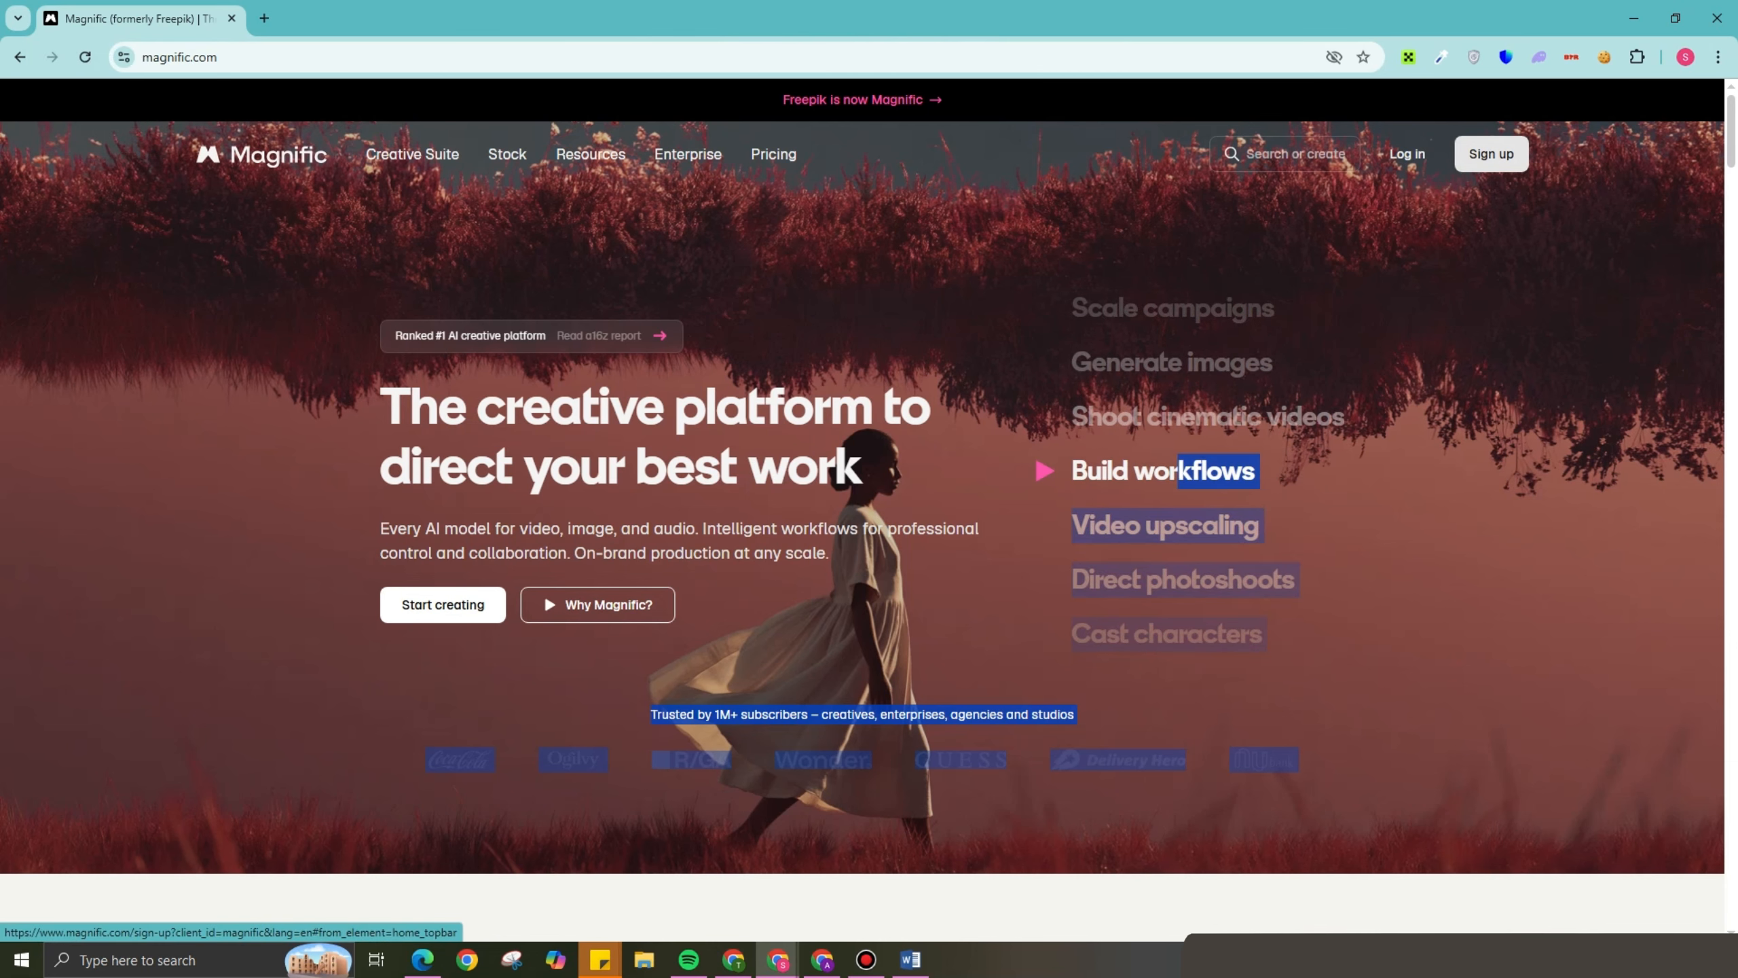
Step: Sign up for a Magnific account by continuing with Google
{"action": "left_click", "coordinate": [1491, 154]}
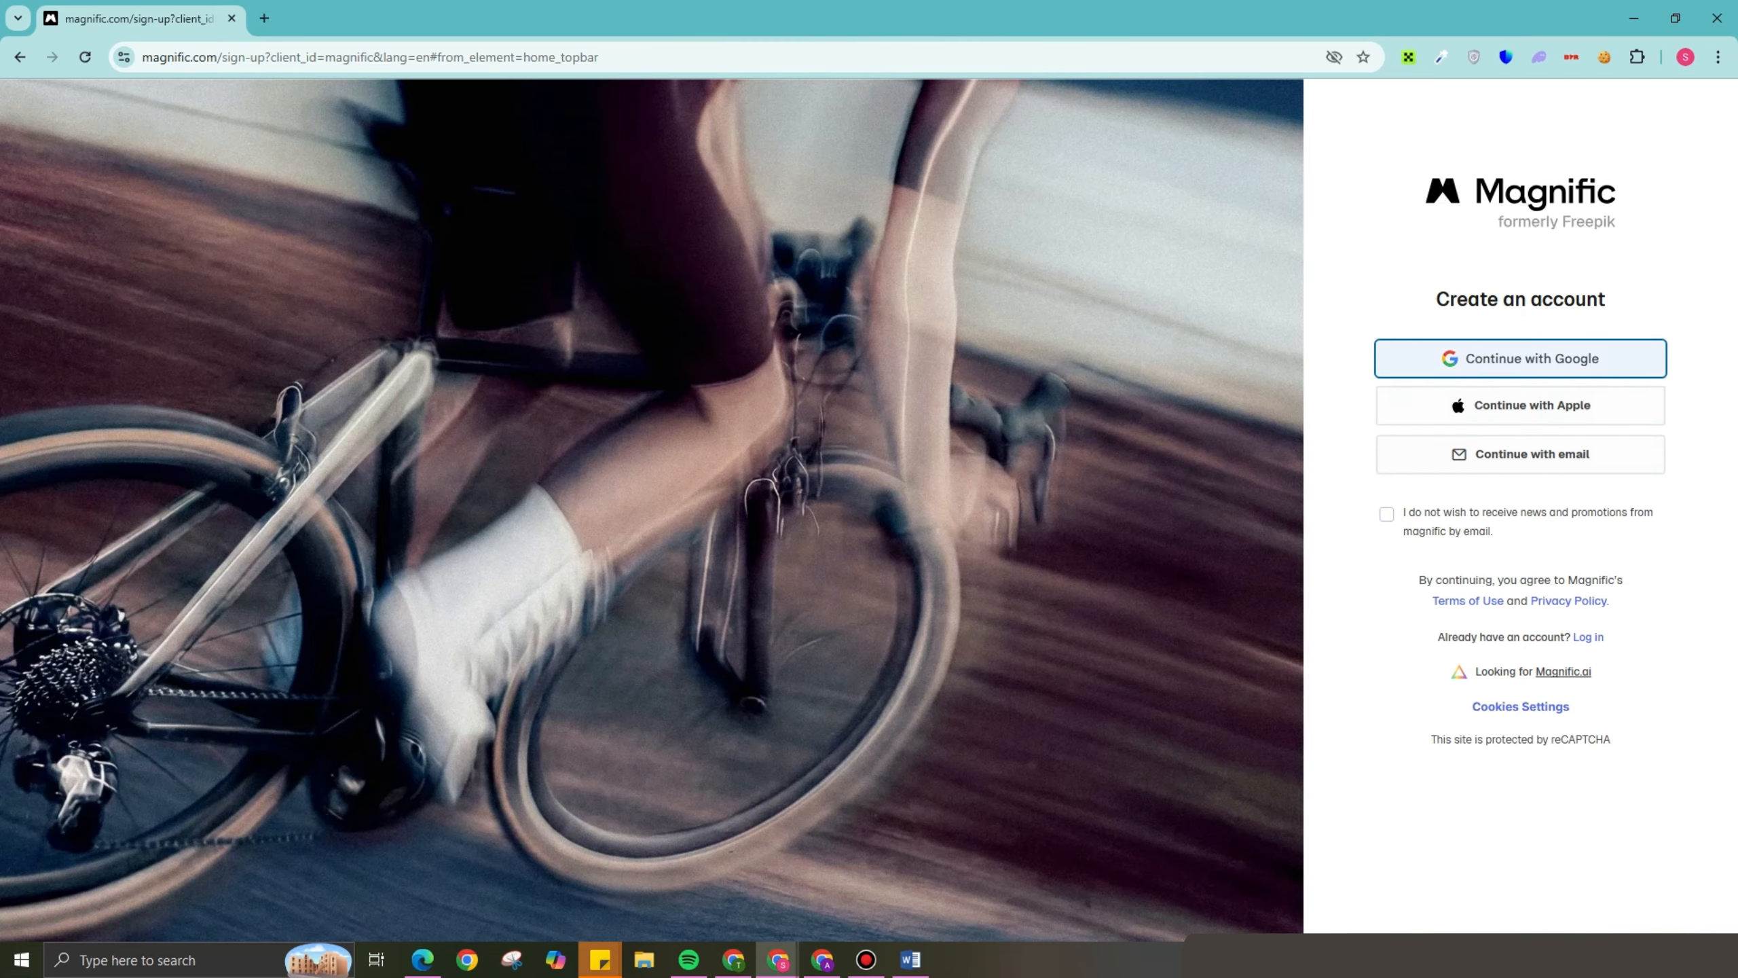
{"action": "left_click", "coordinate": [1520, 358]}
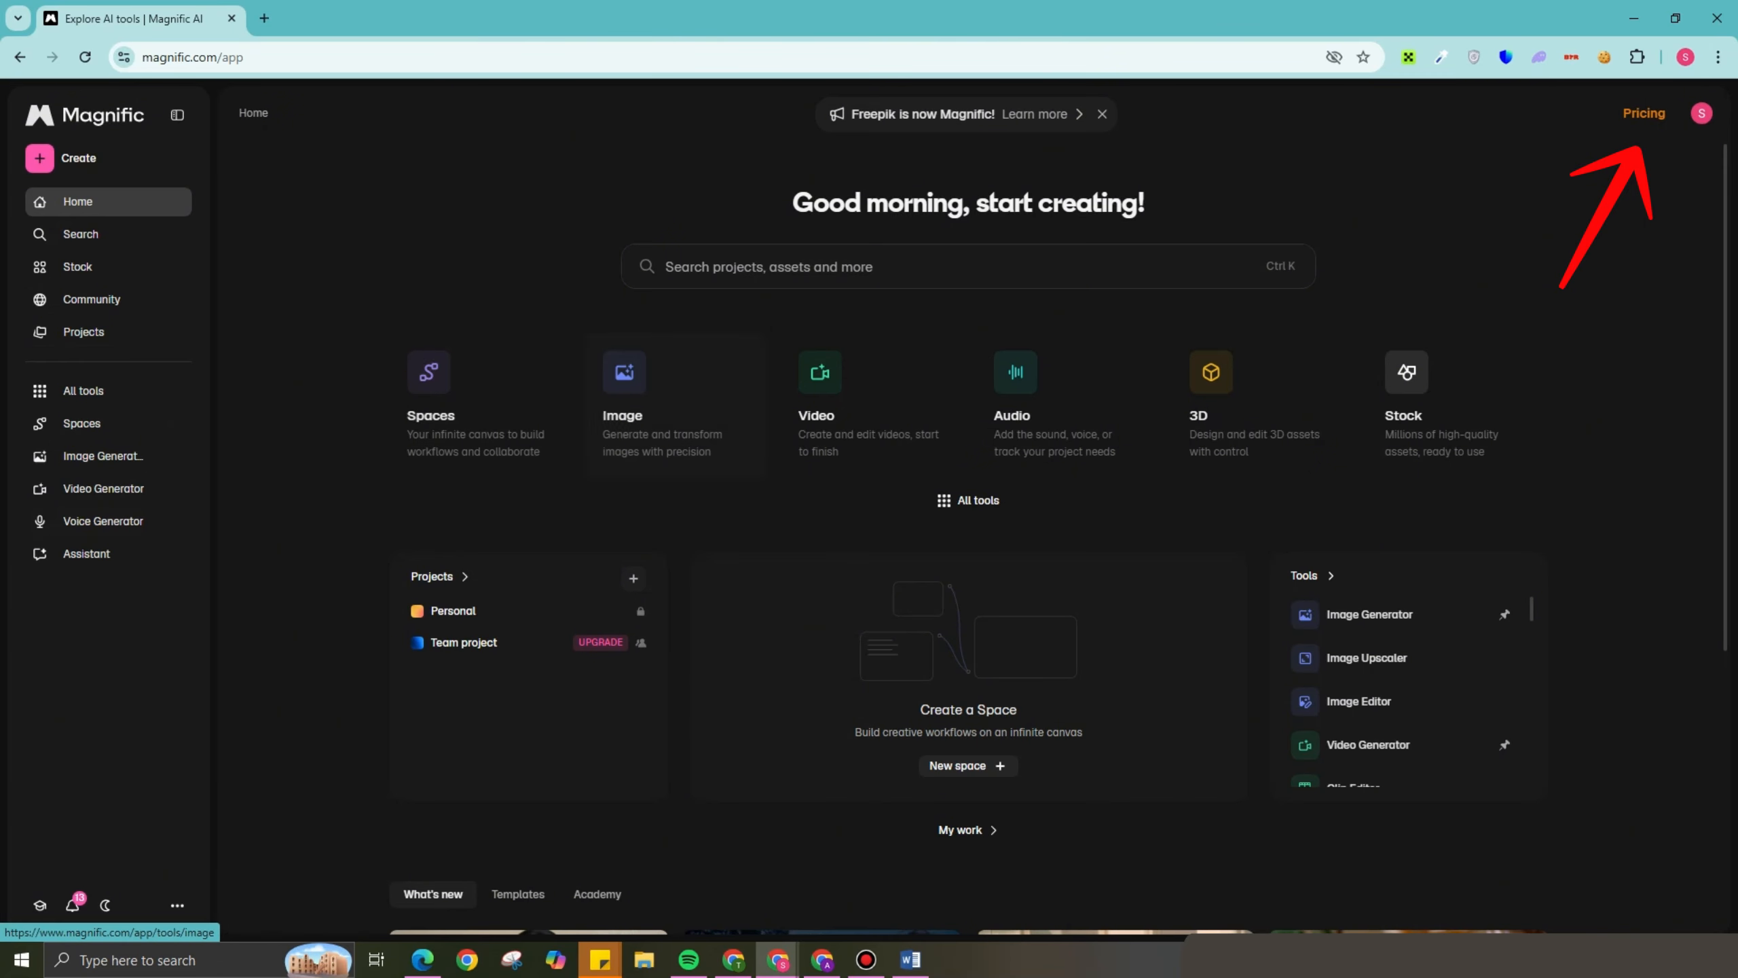
Step: Open the pricing page and compare the features and credits of the Essential, Premium, Premium+ and Pro individual plans
{"action": "left_click", "coordinate": [1644, 112]}
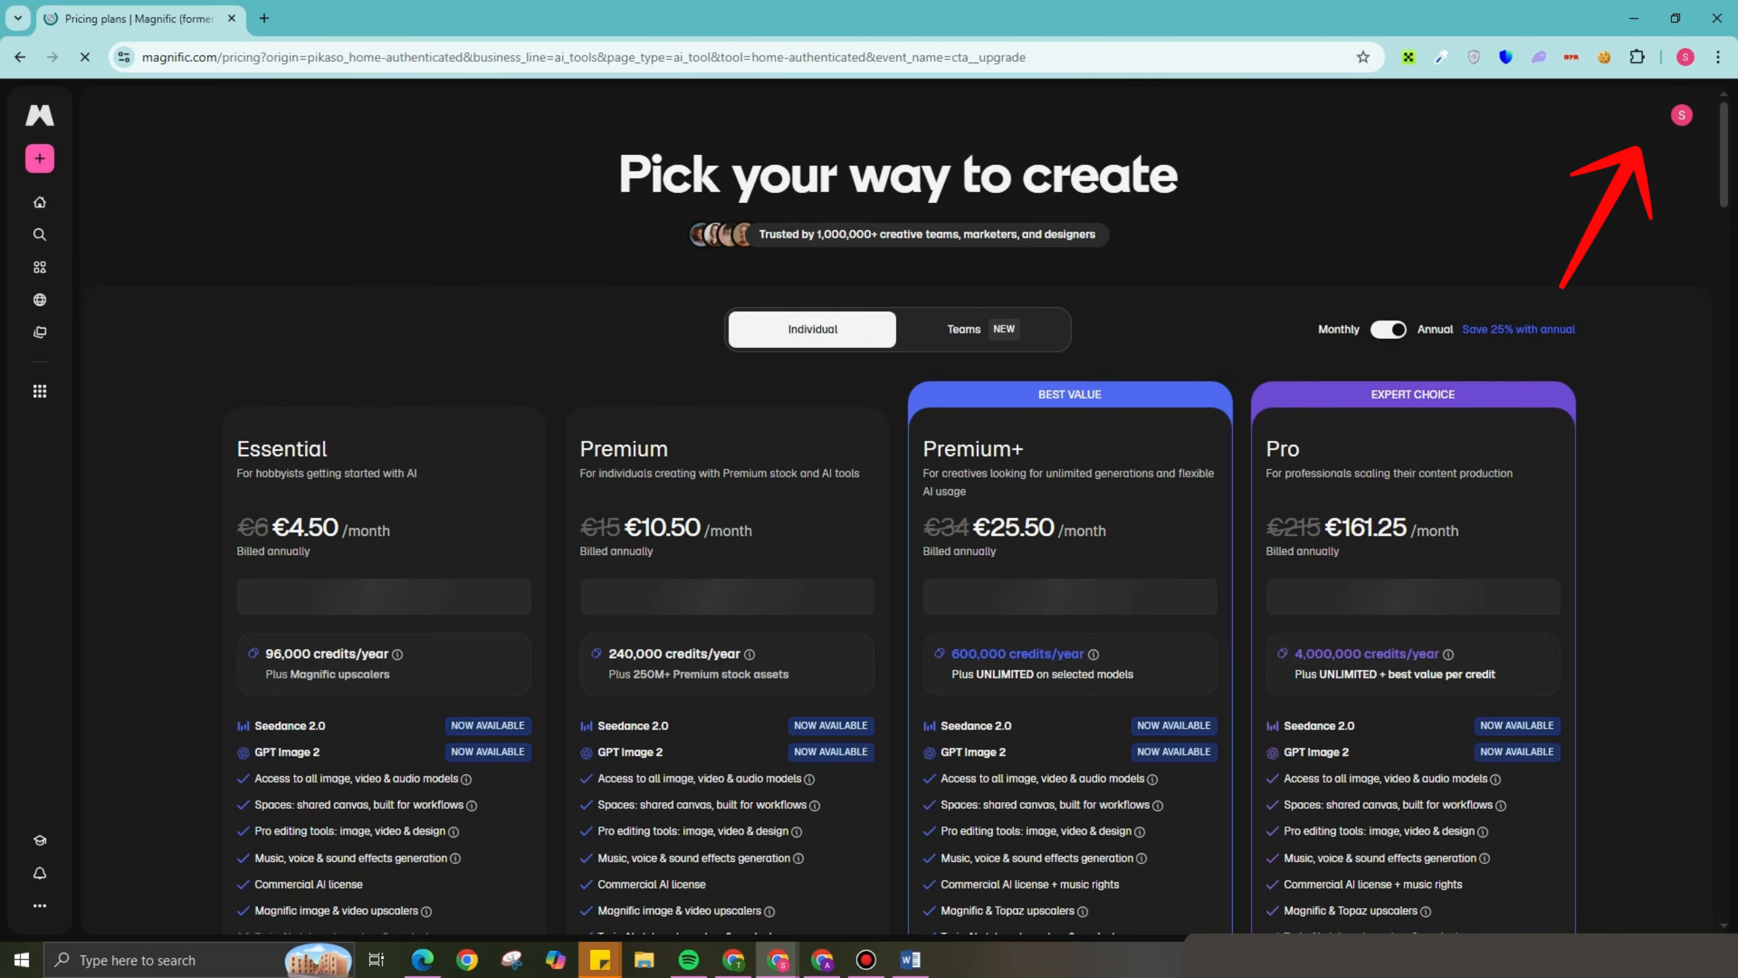
{"action": "scroll", "coordinate": [898, 520], "scroll_direction": "down", "scroll_amount": 3}
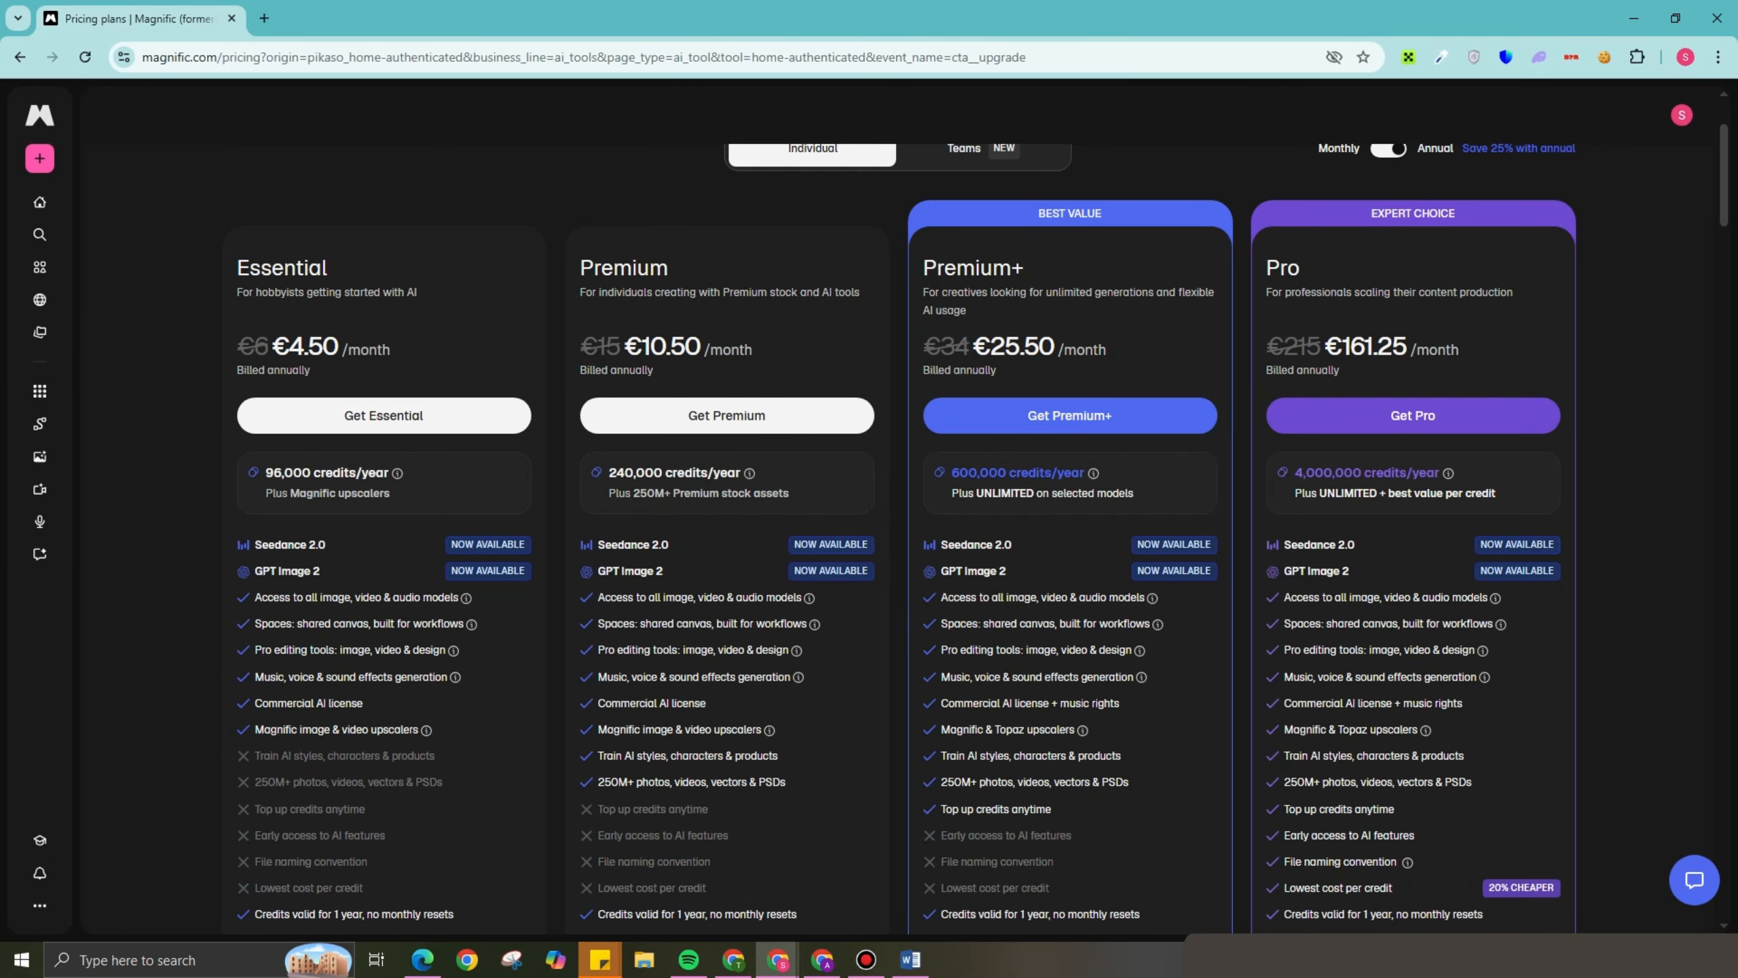
{"action": "scroll", "coordinate": [899, 520], "scroll_direction": "down", "scroll_amount": 2}
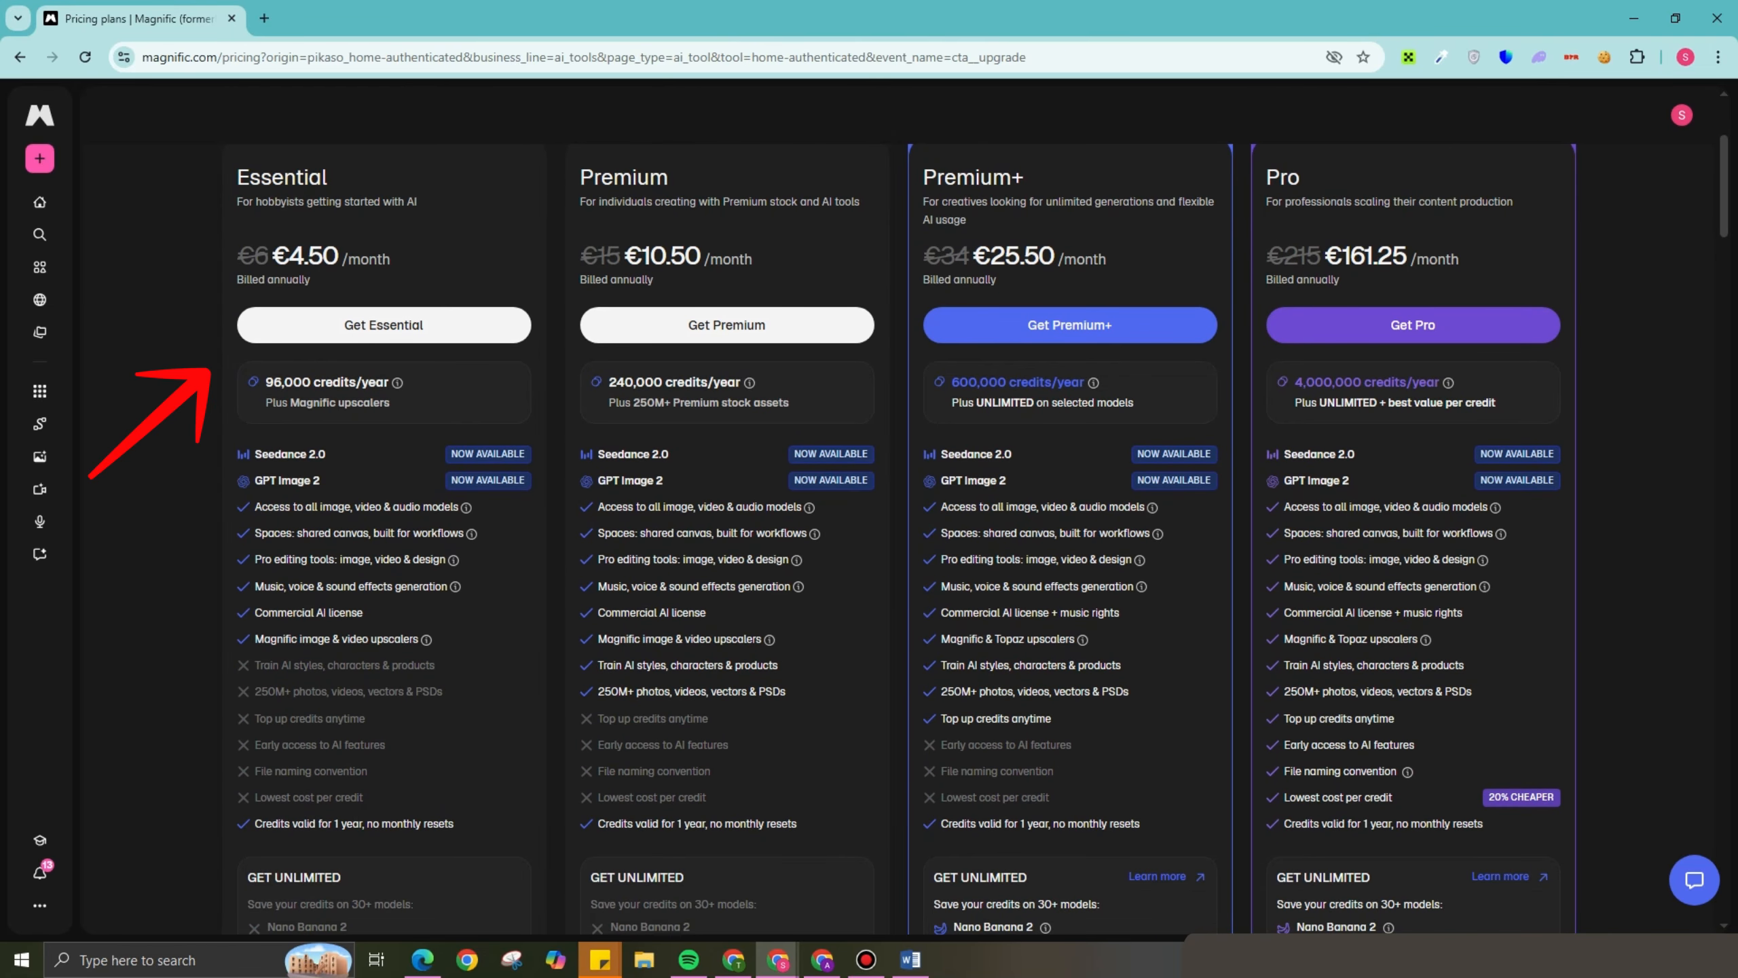
{"action": "scroll", "coordinate": [898, 520], "scroll_direction": "down", "scroll_amount": 3}
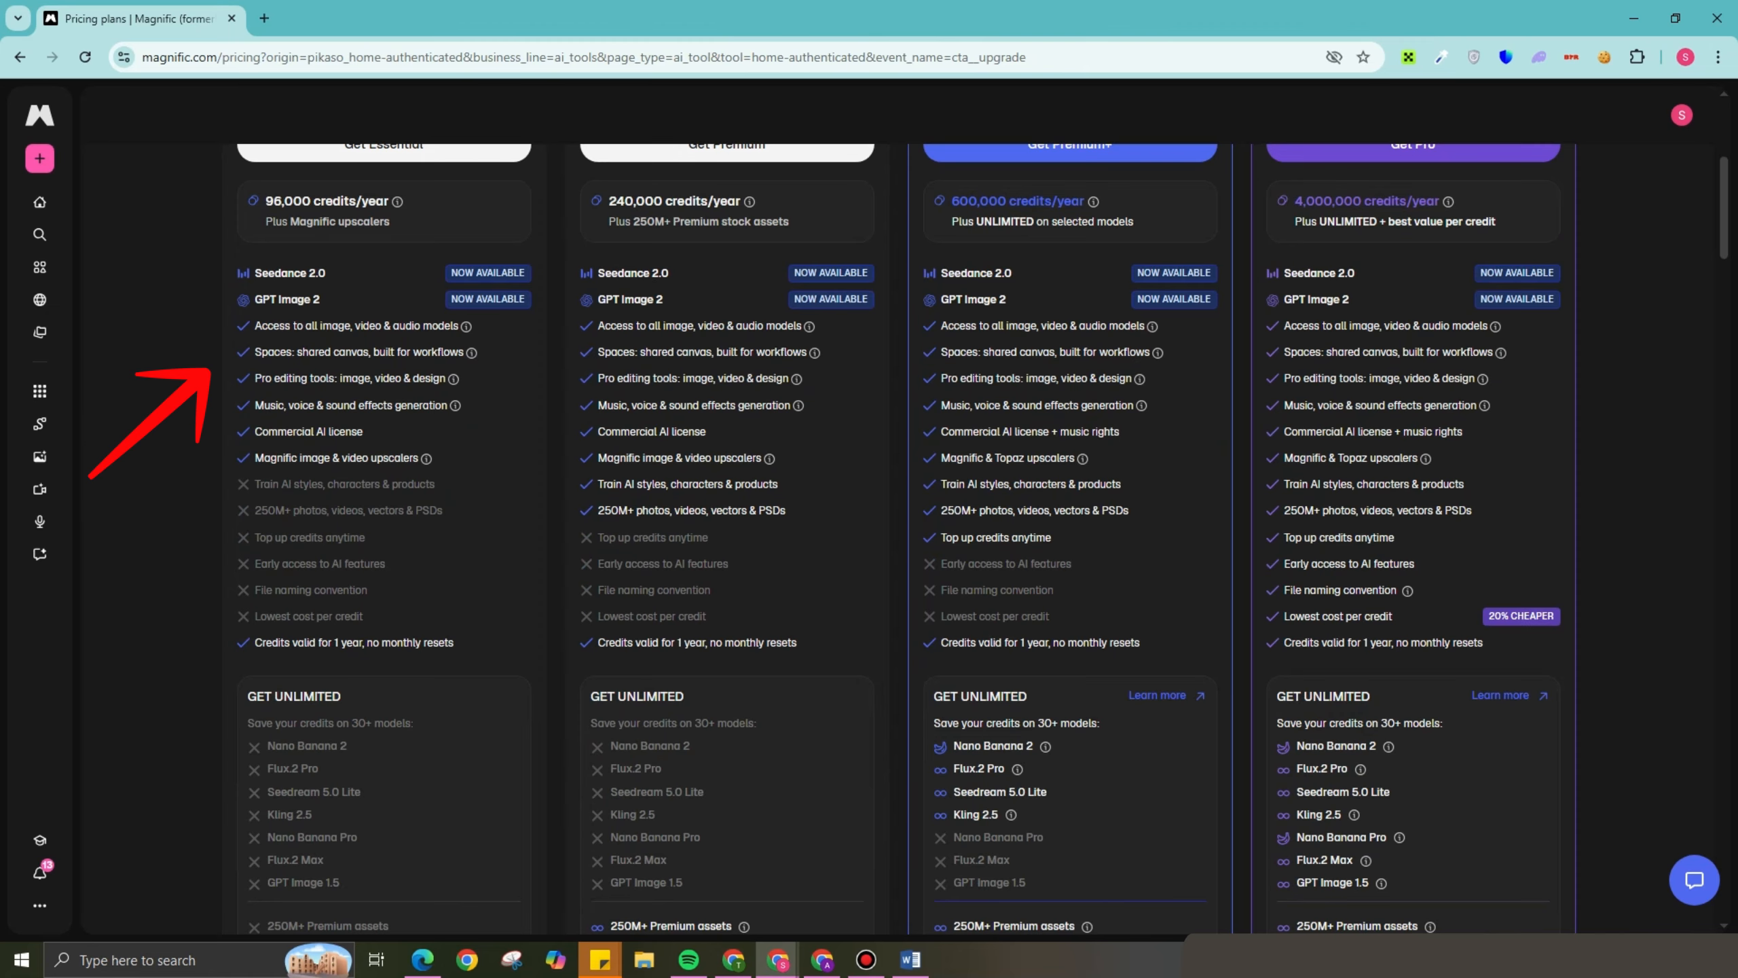
{"action": "scroll", "coordinate": [898, 520], "scroll_direction": "up", "scroll_amount": 4}
{"action": "scroll", "coordinate": [899, 520], "scroll_direction": "down", "scroll_amount": 4}
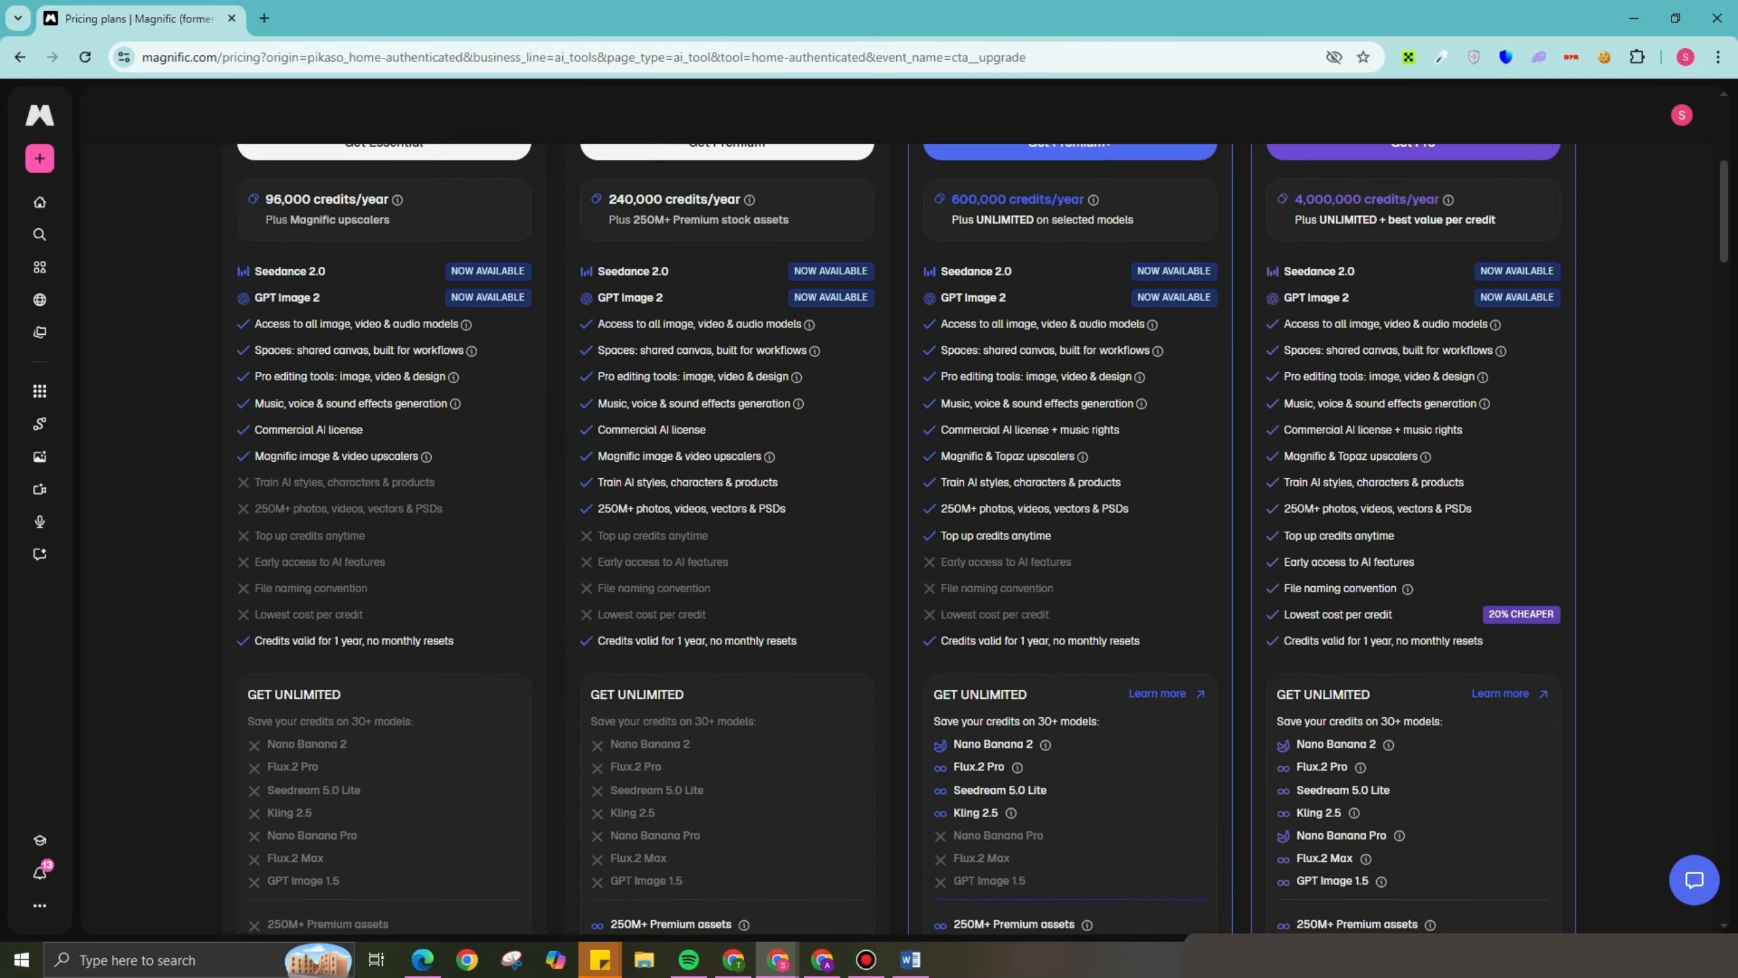
{"action": "scroll", "coordinate": [899, 520], "scroll_direction": "down", "scroll_amount": 3}
{"action": "scroll", "coordinate": [898, 520], "scroll_direction": "up", "scroll_amount": 7}
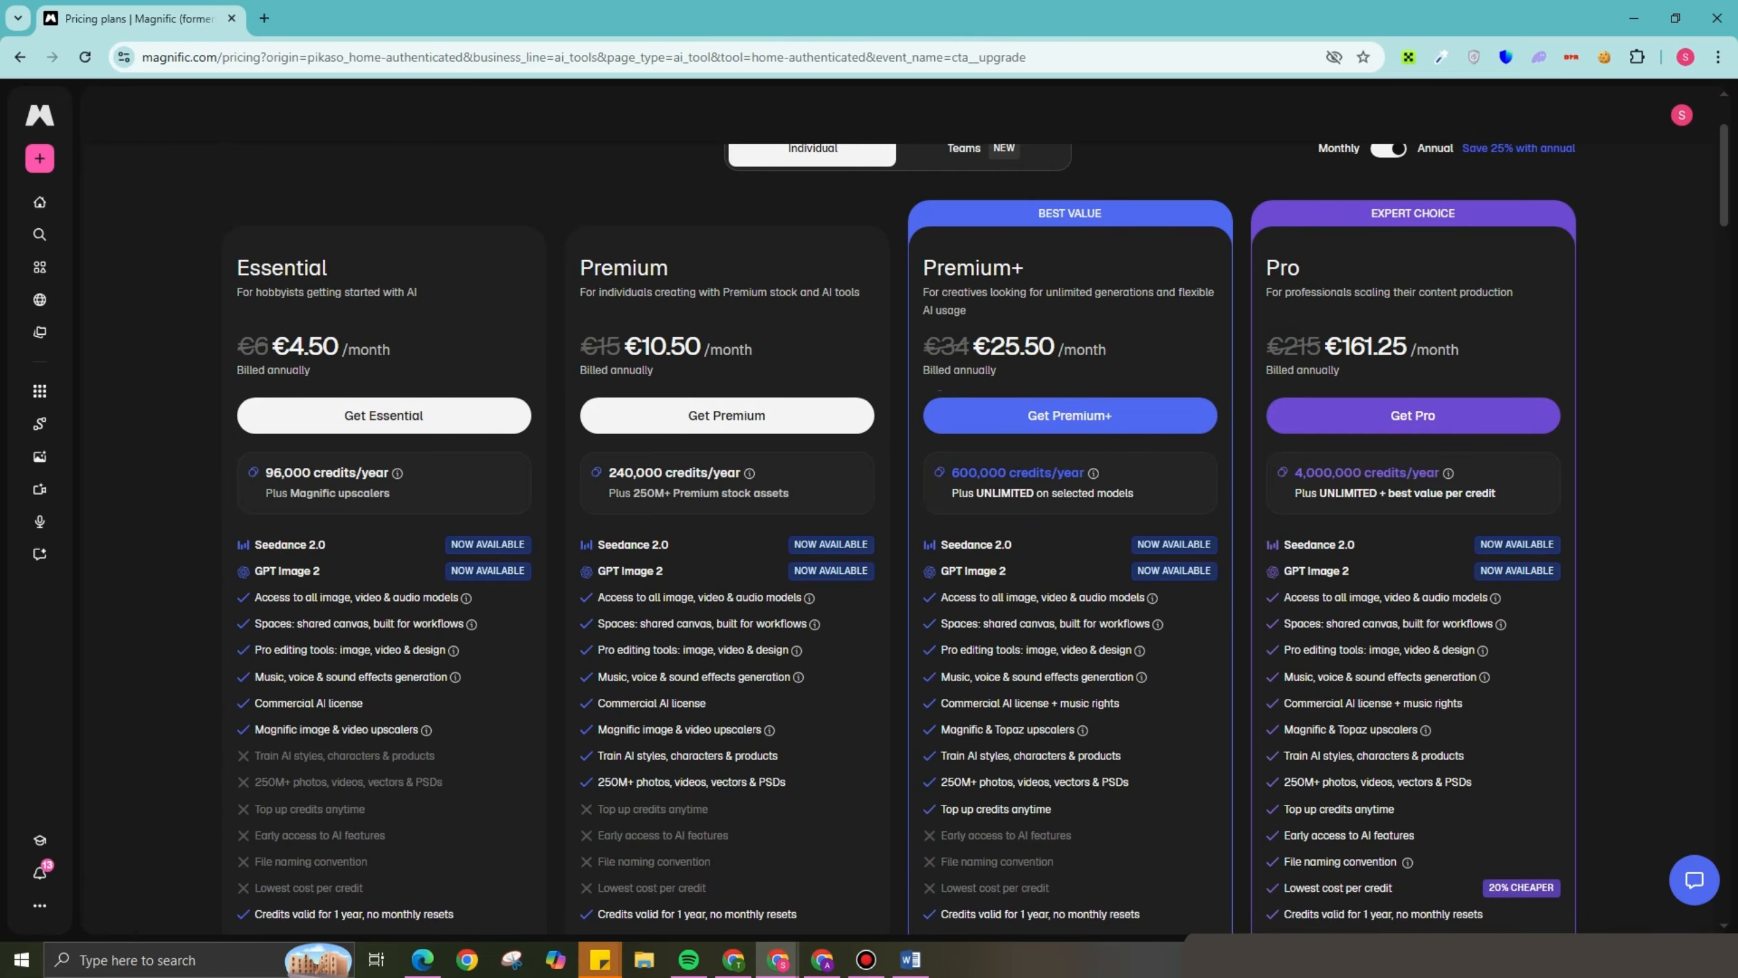
{"action": "scroll", "coordinate": [898, 520], "scroll_direction": "up", "scroll_amount": 3}
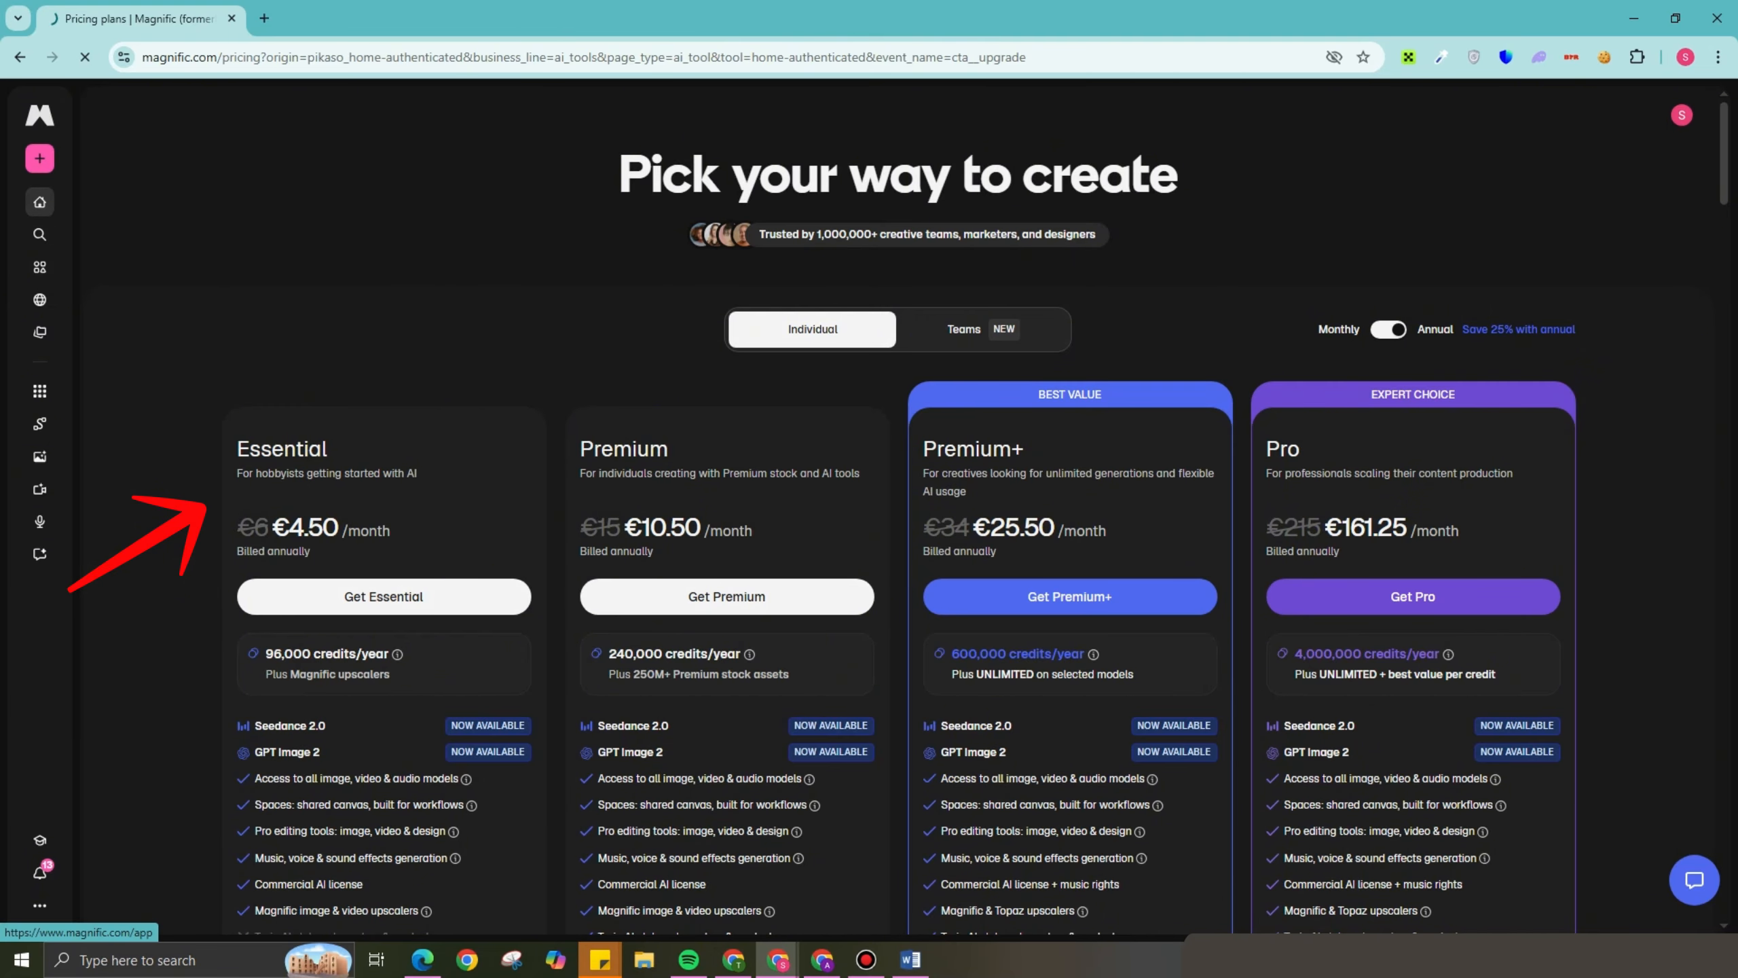
Step: Return to the home page and open the Image Generator
{"action": "left_click", "coordinate": [40, 201]}
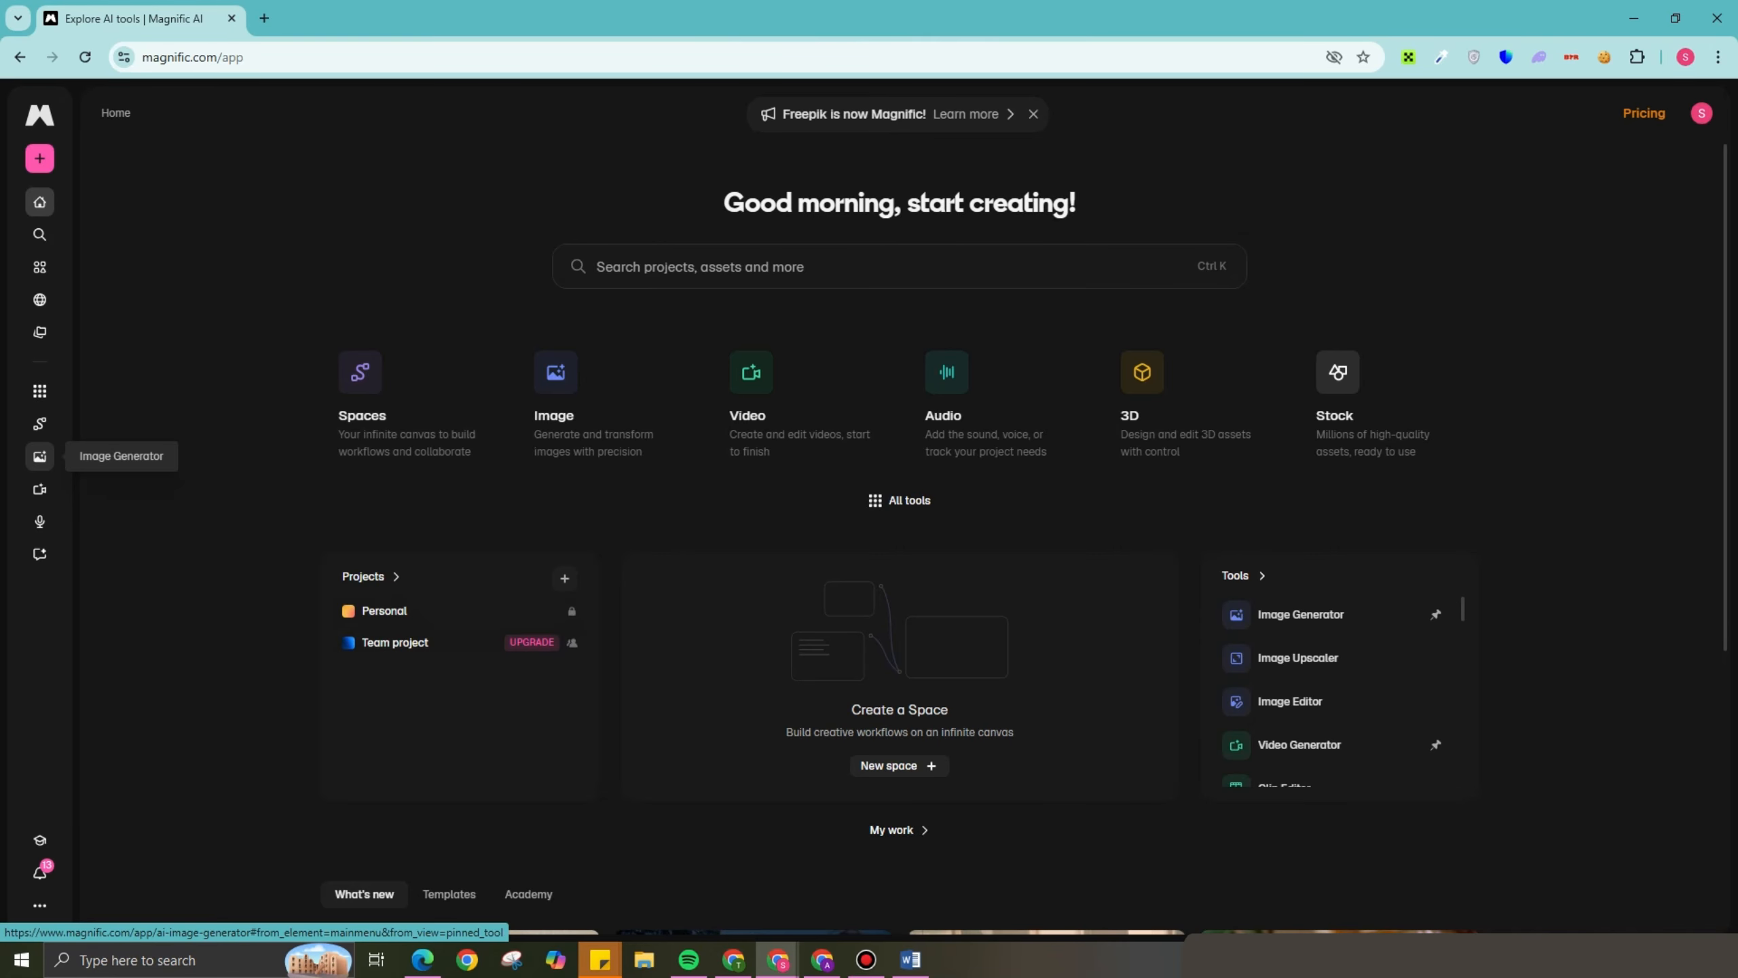
{"action": "left_click", "coordinate": [39, 456]}
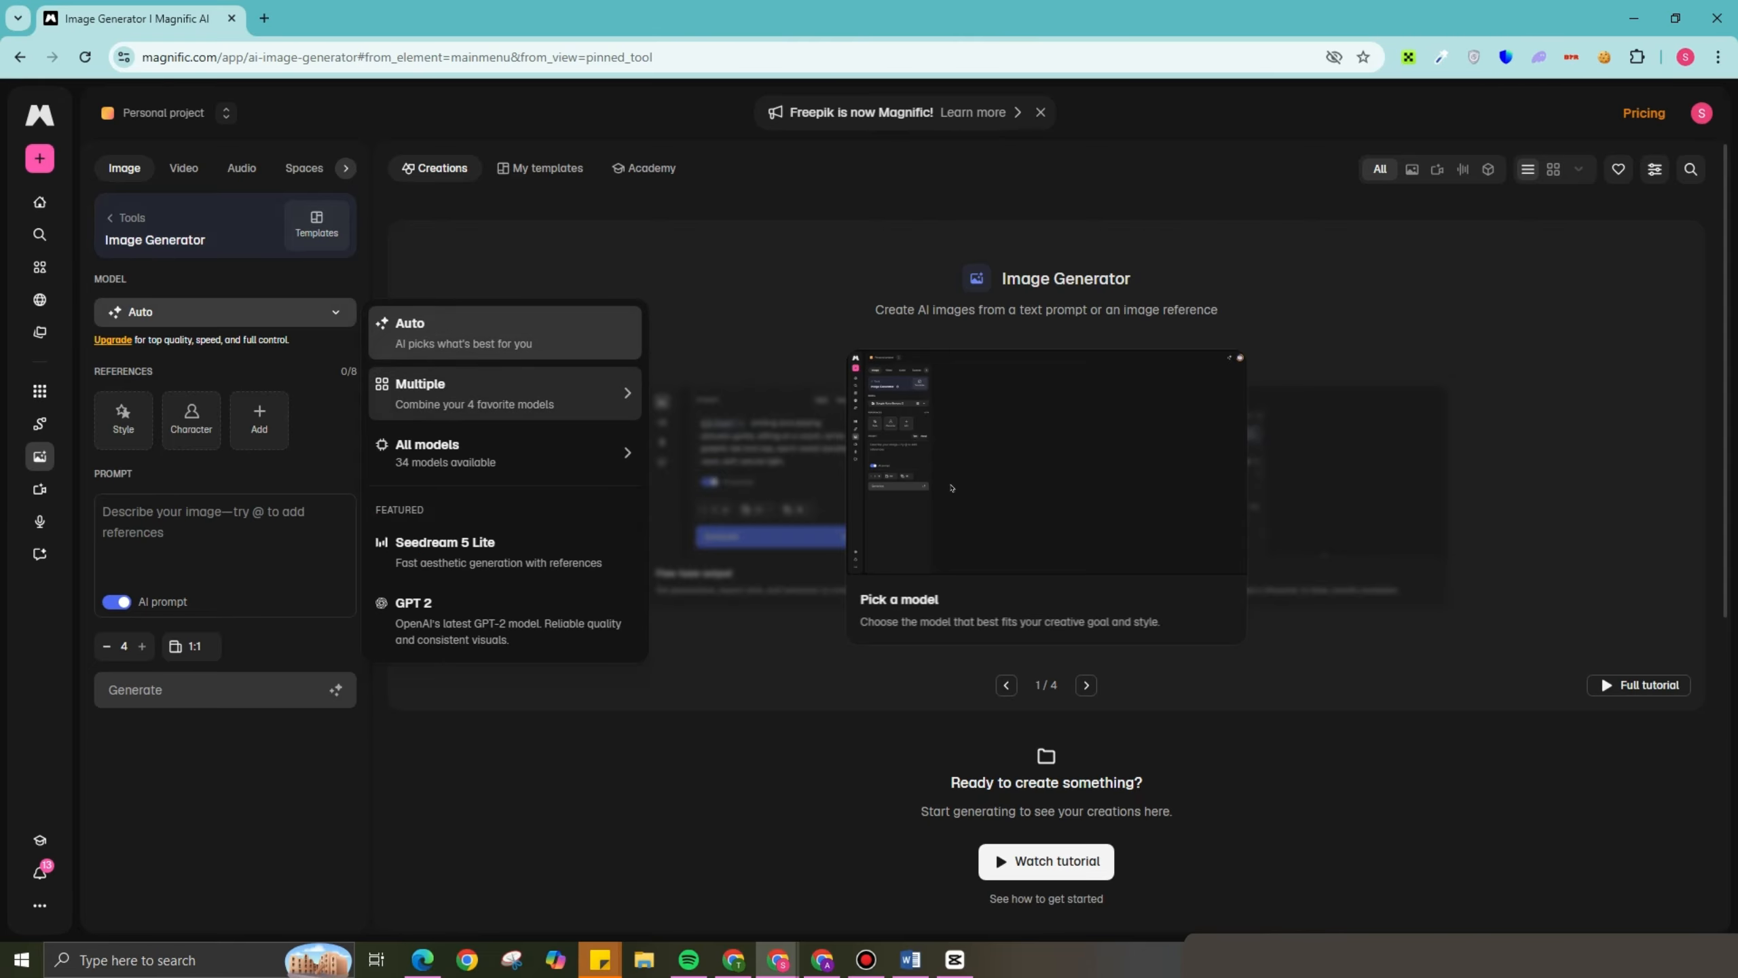
Step: Examine the image models offered for combining multiple models and in the full model list, without choosing one
{"action": "left_click", "coordinate": [505, 392]}
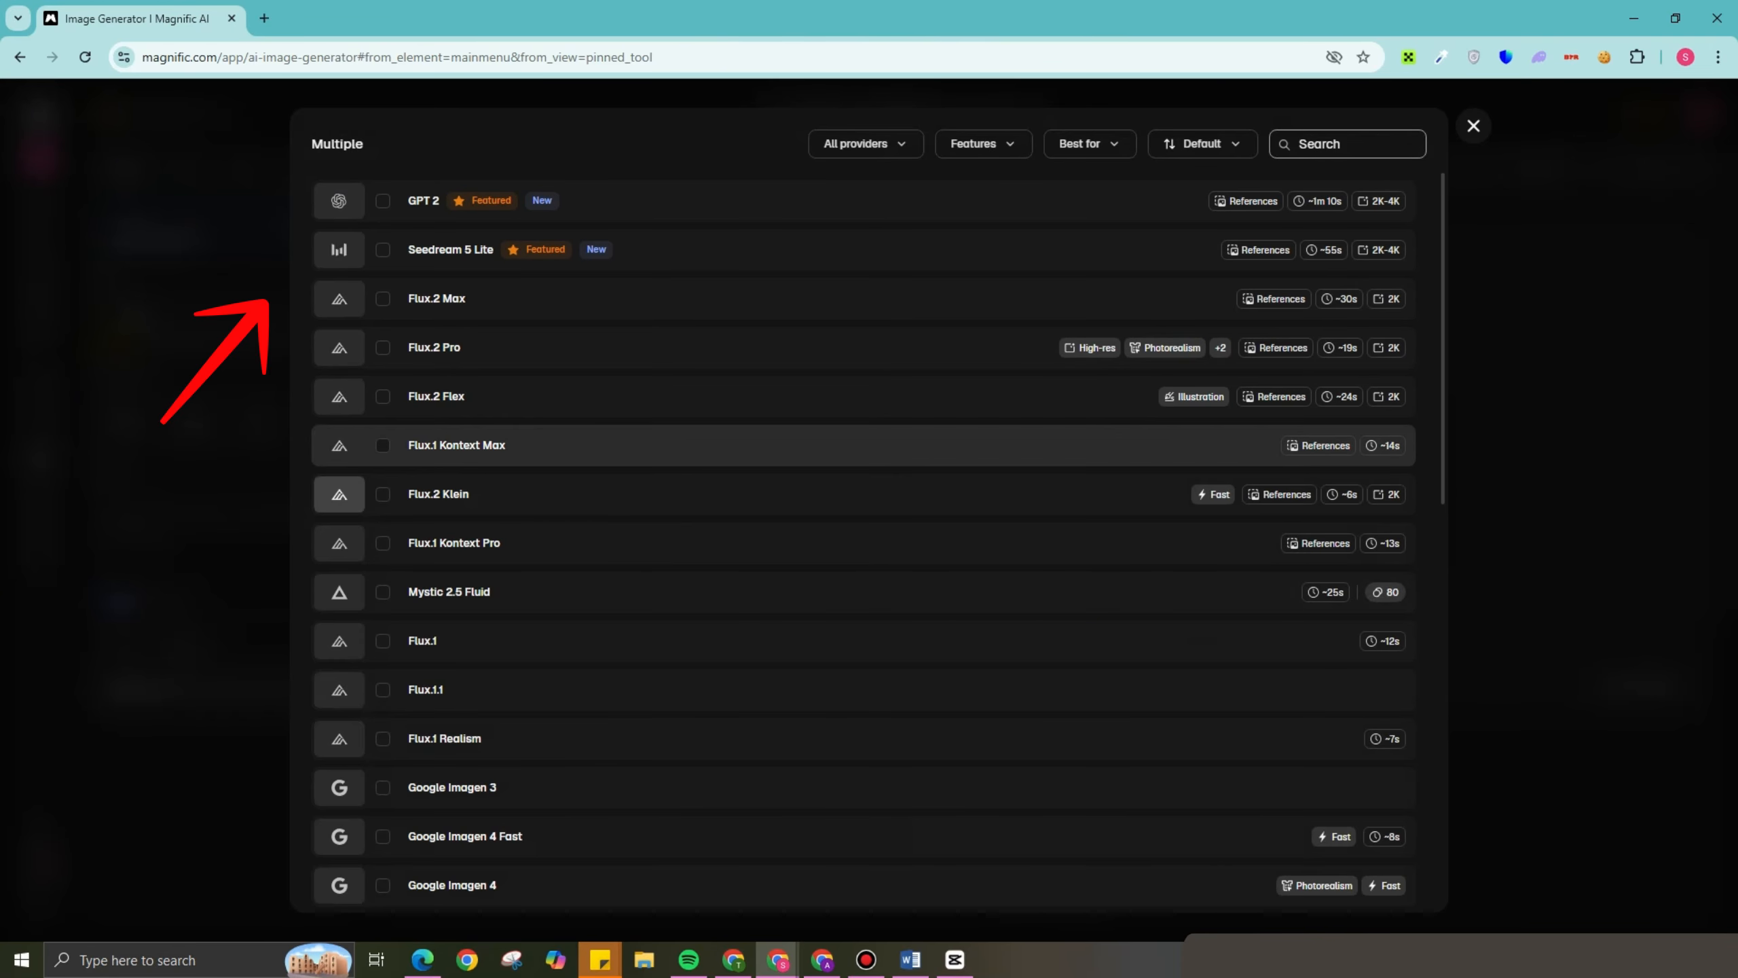
{"action": "scroll", "coordinate": [863, 541], "scroll_direction": "down", "scroll_amount": 2}
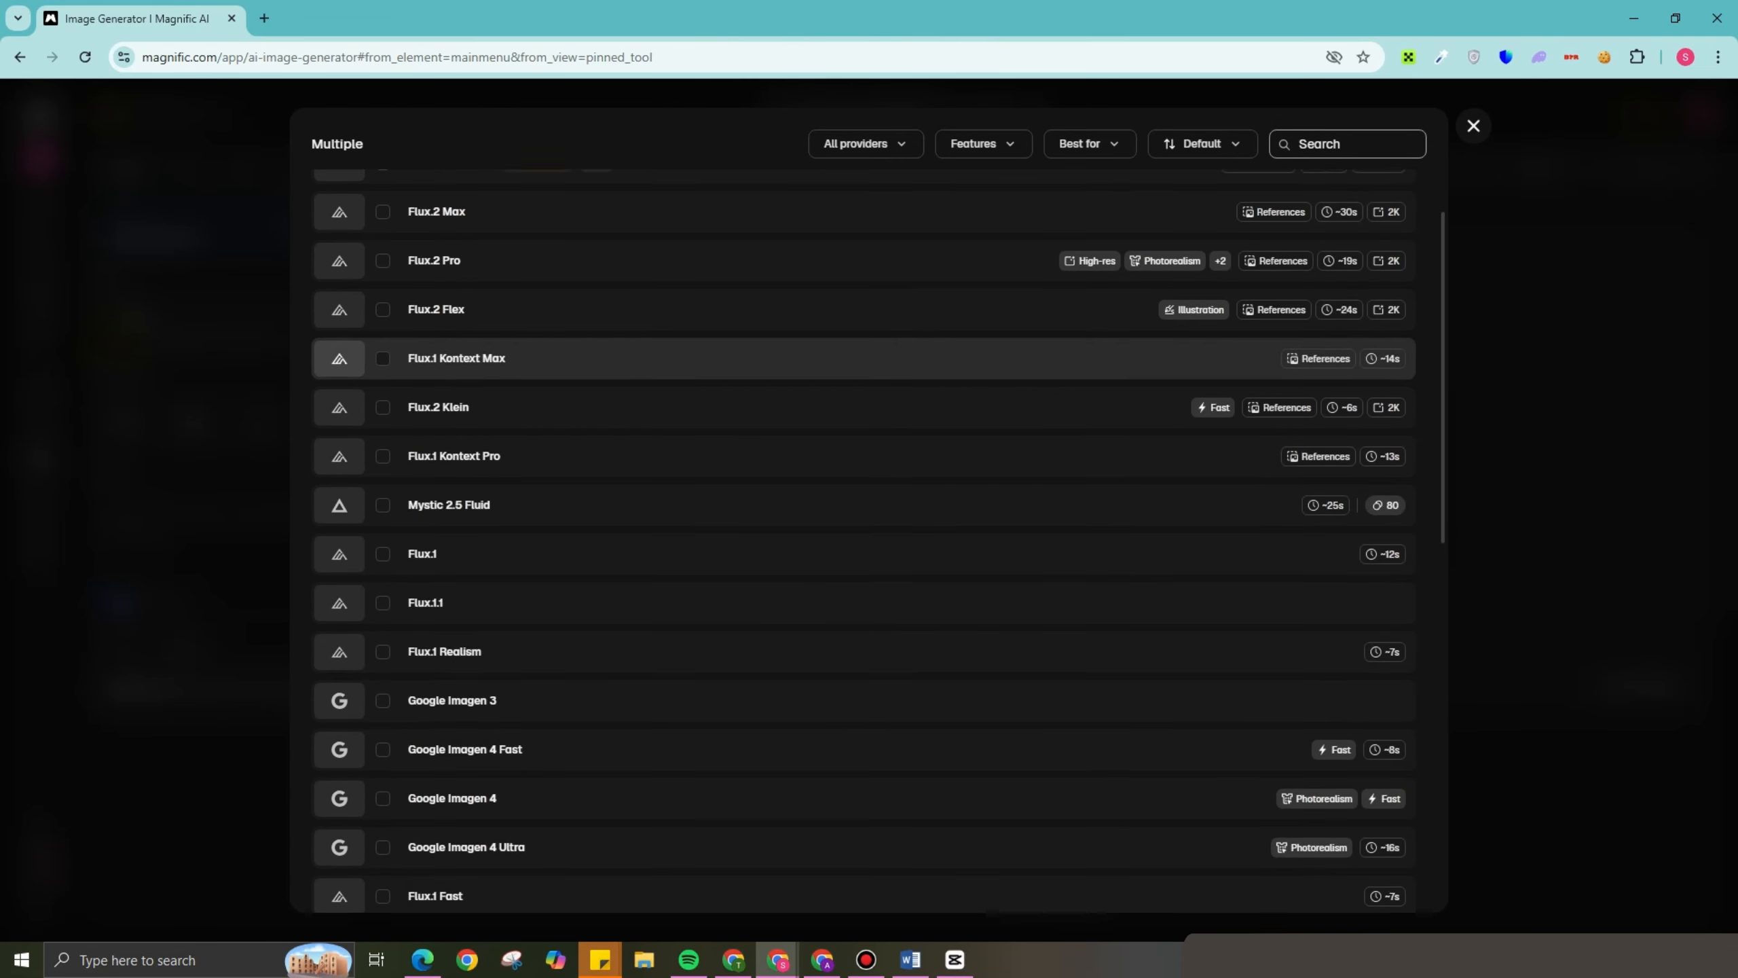
{"action": "scroll", "coordinate": [864, 556], "scroll_direction": "down", "scroll_amount": 2}
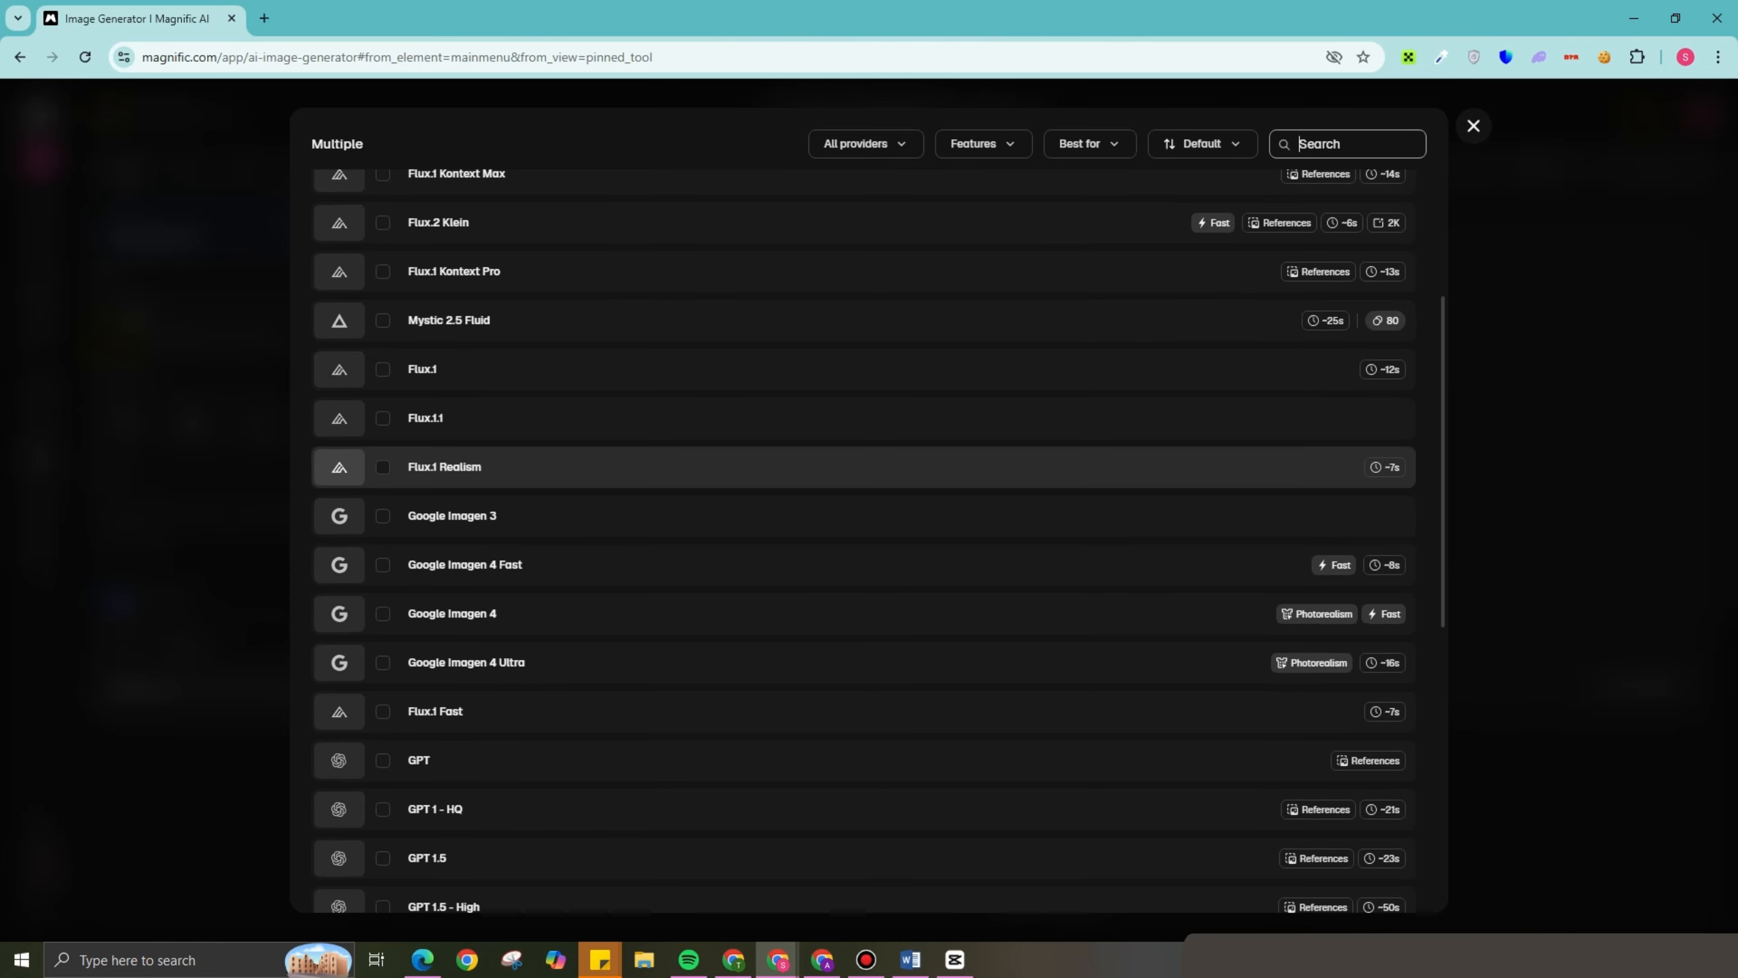
{"action": "scroll", "coordinate": [864, 612], "scroll_direction": "down", "scroll_amount": 1}
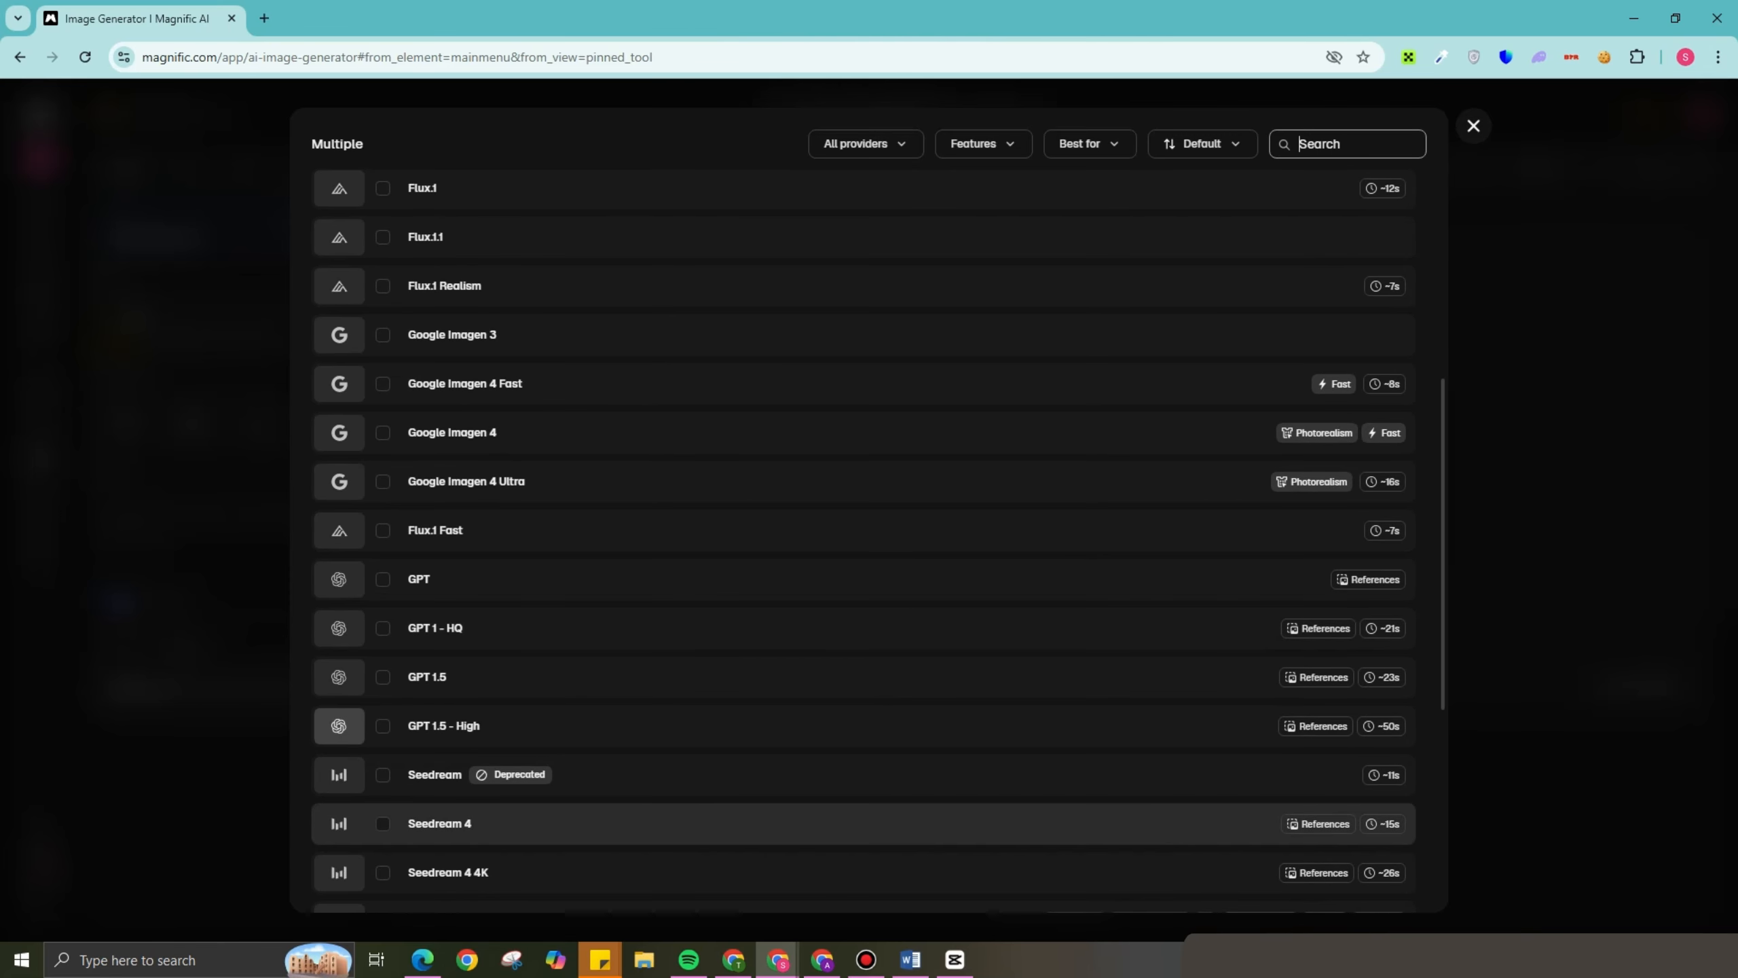
{"action": "left_click", "coordinate": [1474, 126]}
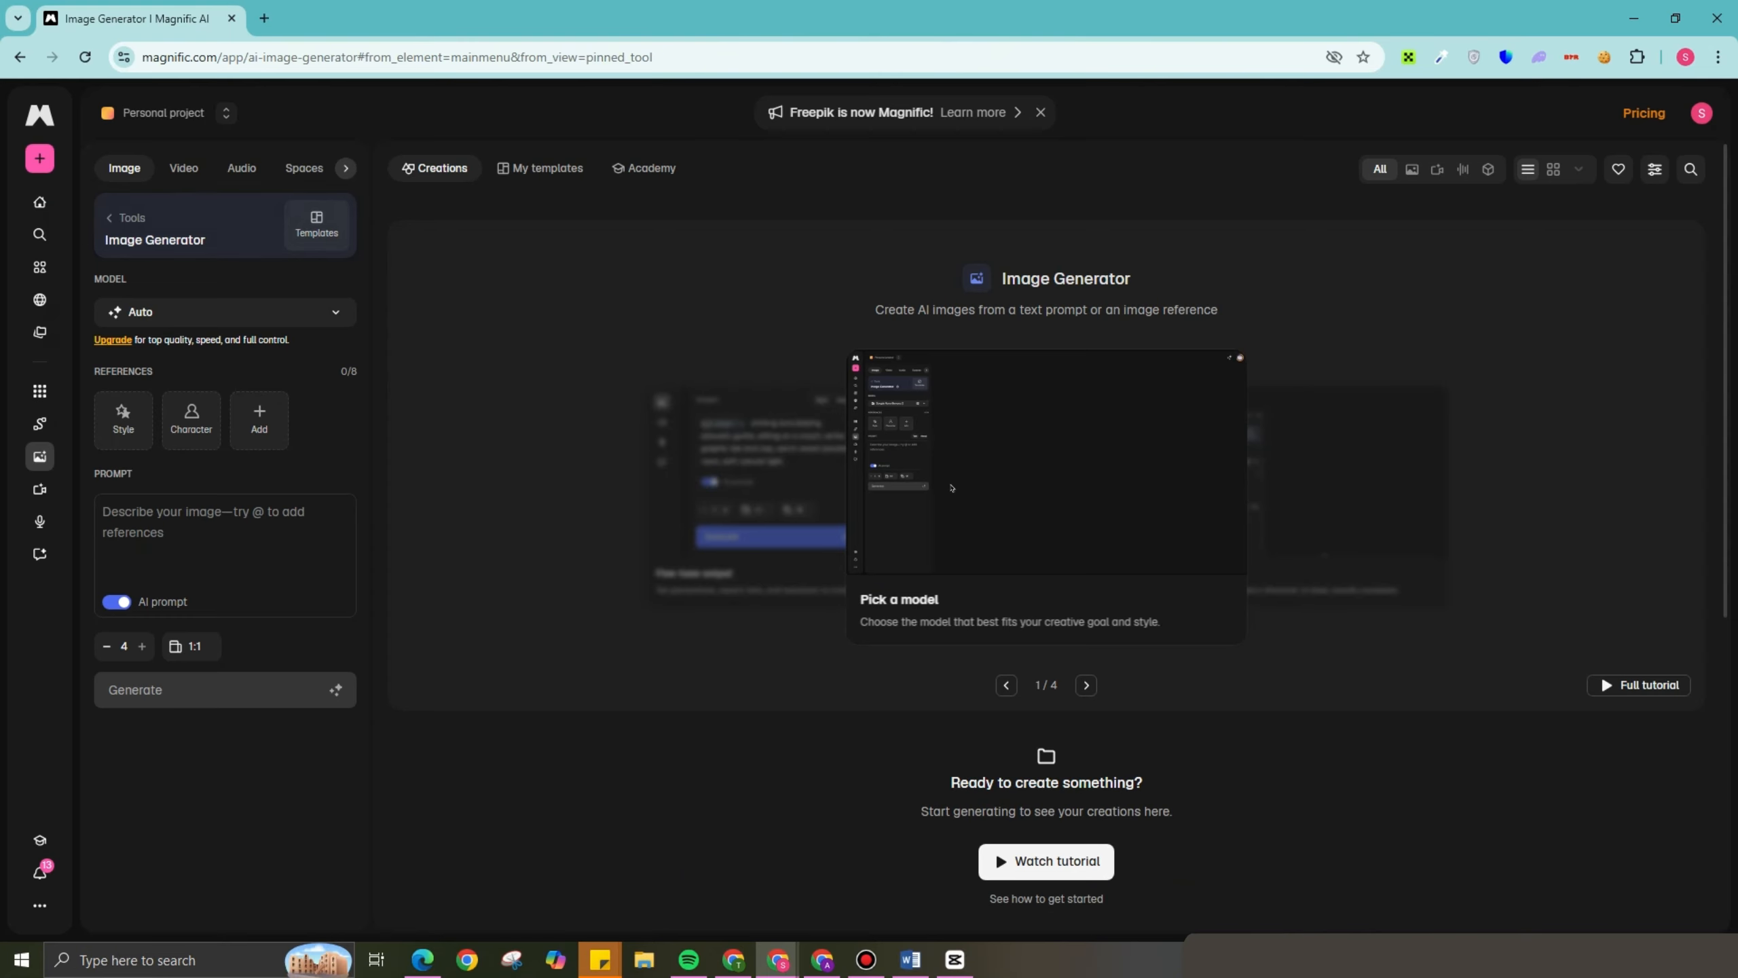
{"action": "left_click", "coordinate": [225, 311]}
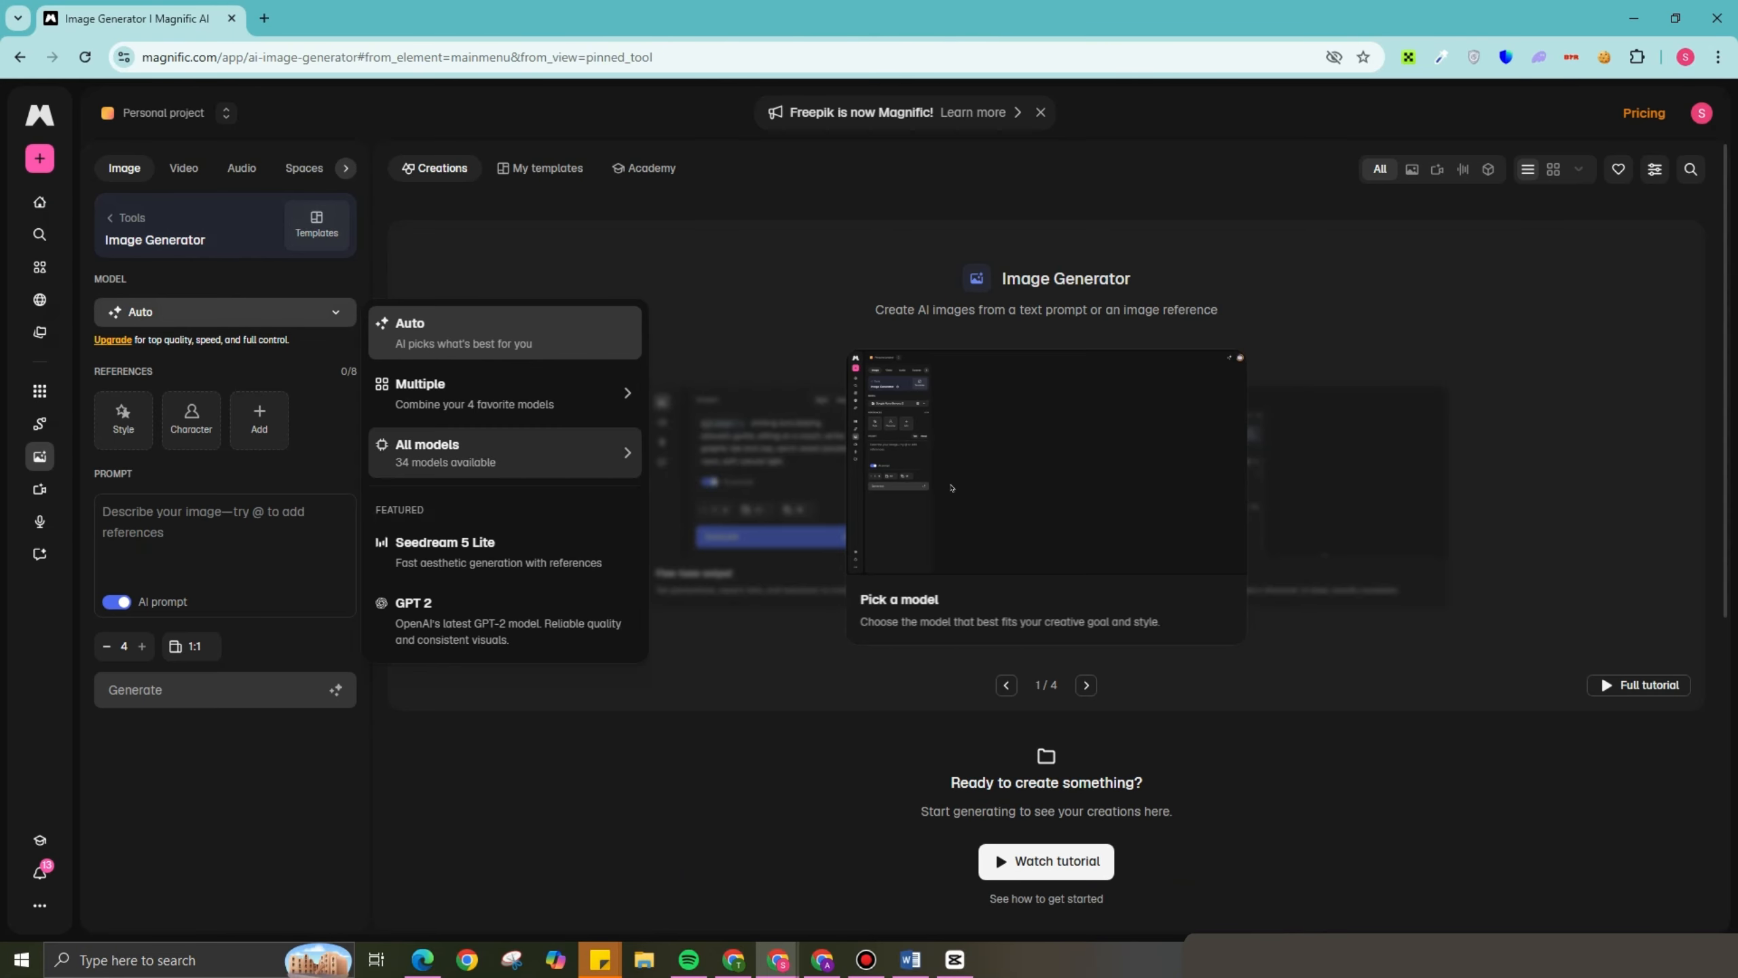
{"action": "left_click", "coordinate": [504, 452]}
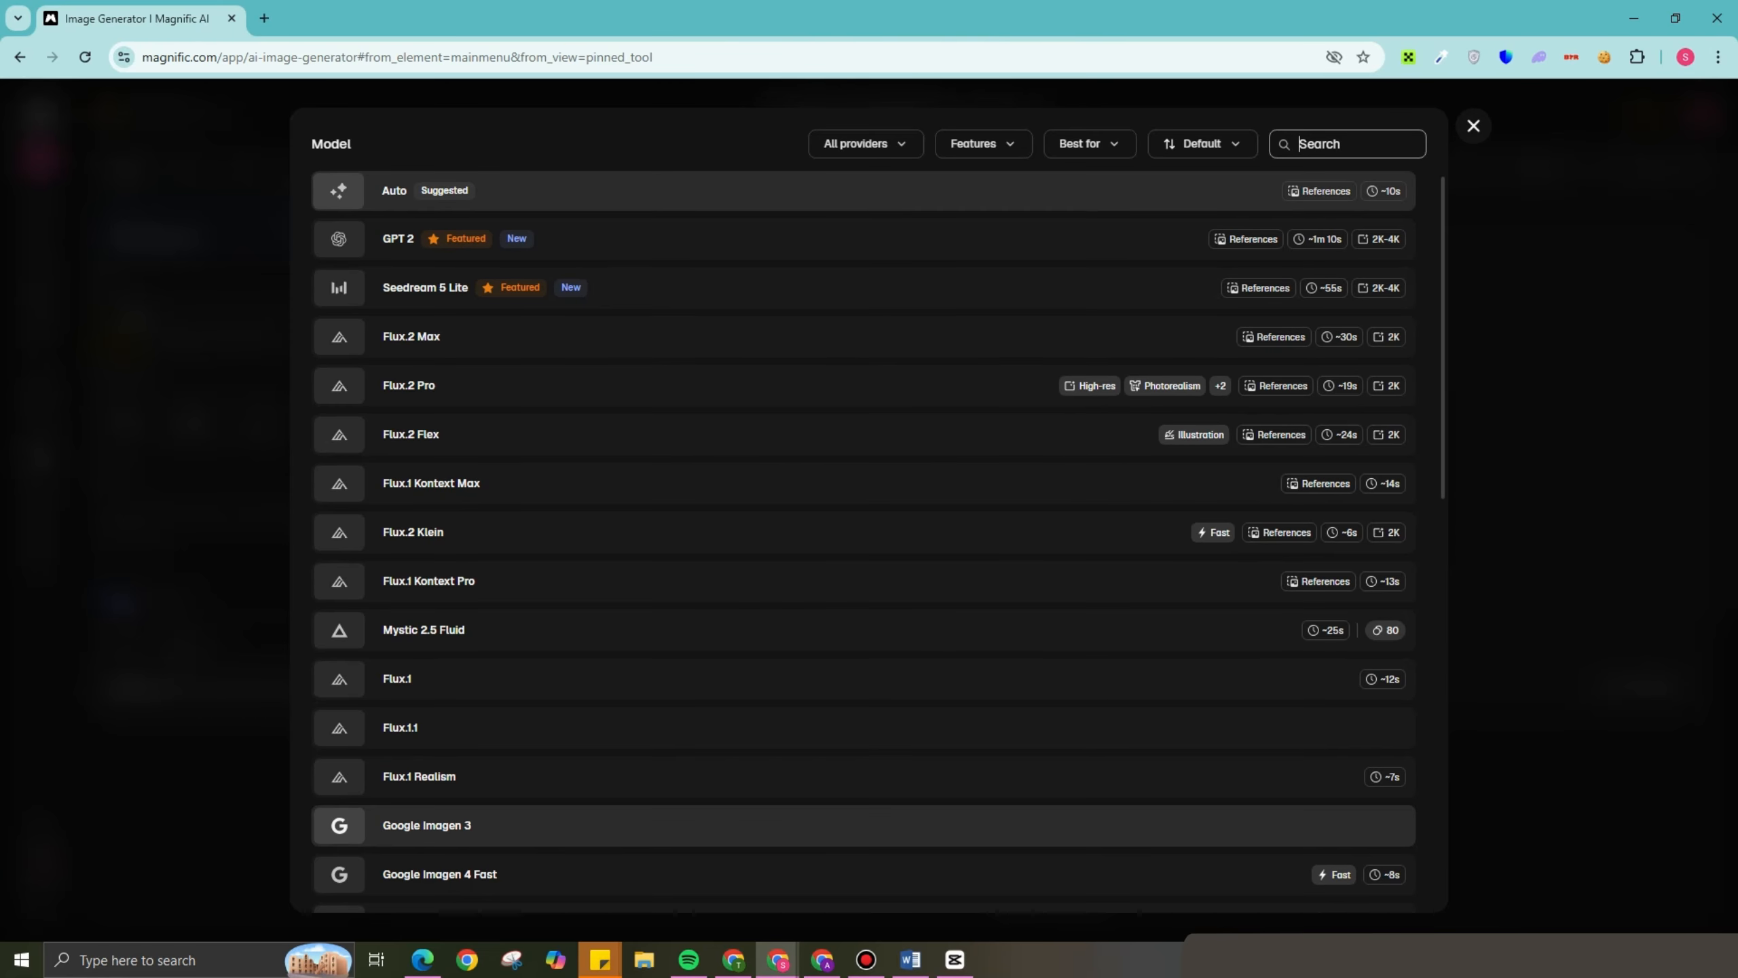
{"action": "scroll", "coordinate": [862, 832], "scroll_direction": "down", "scroll_amount": 4}
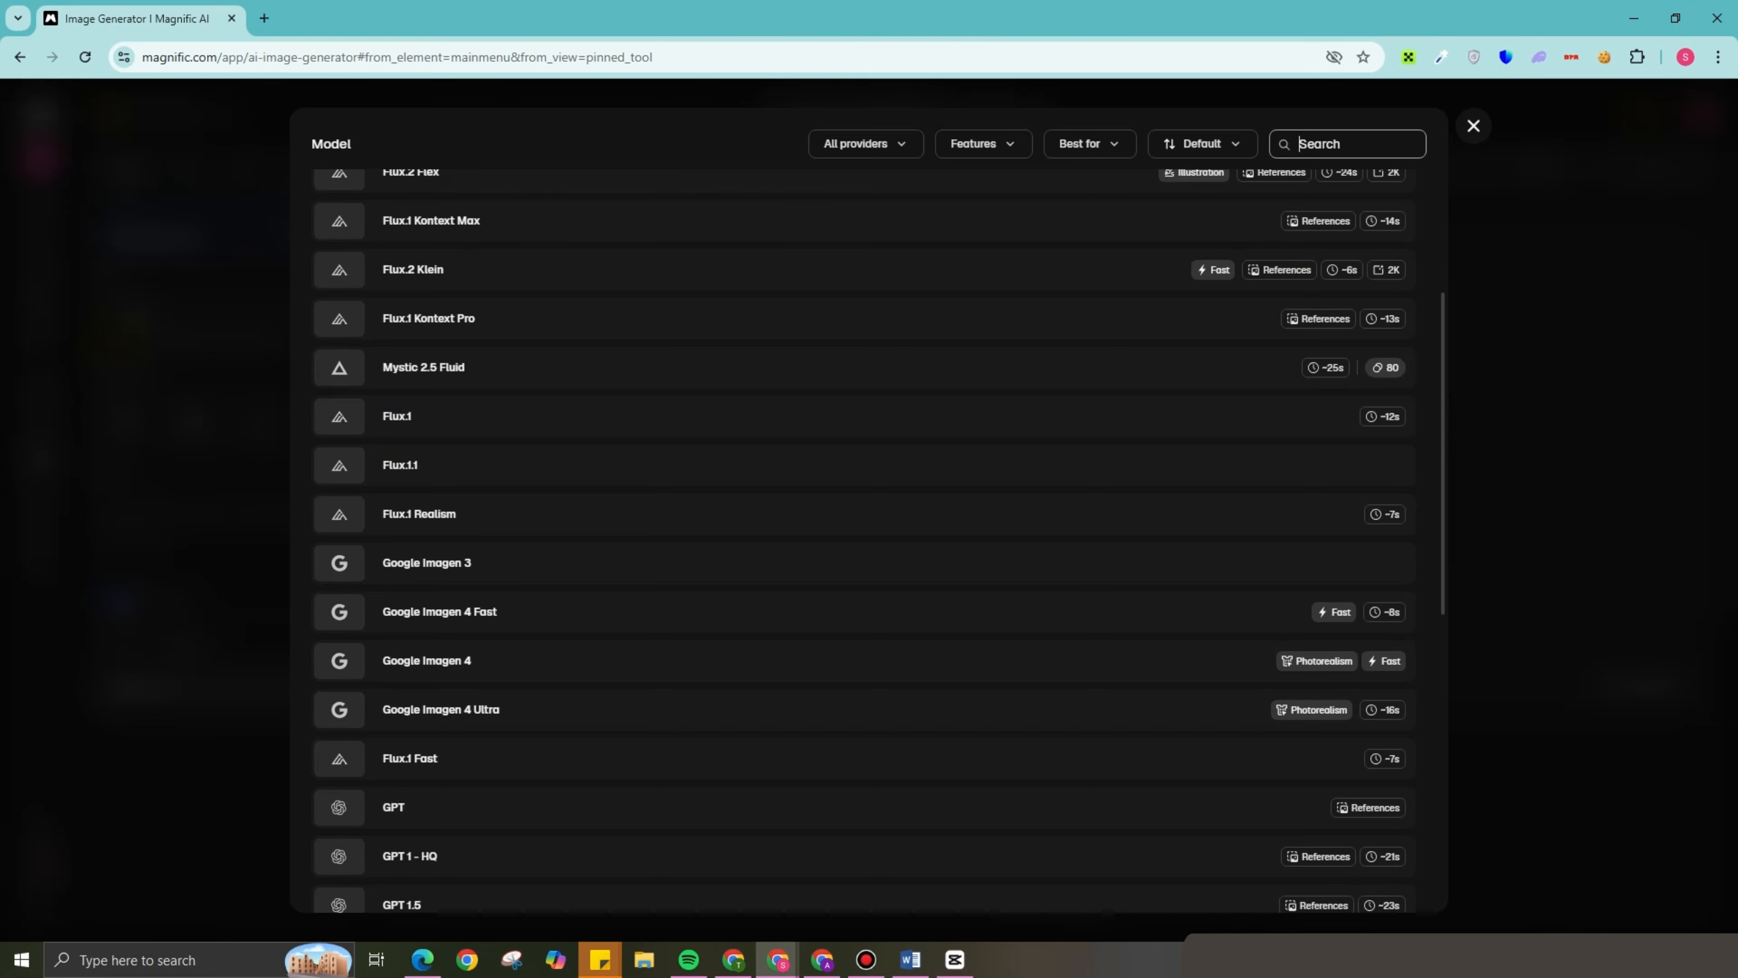
{"action": "left_click", "coordinate": [1474, 125]}
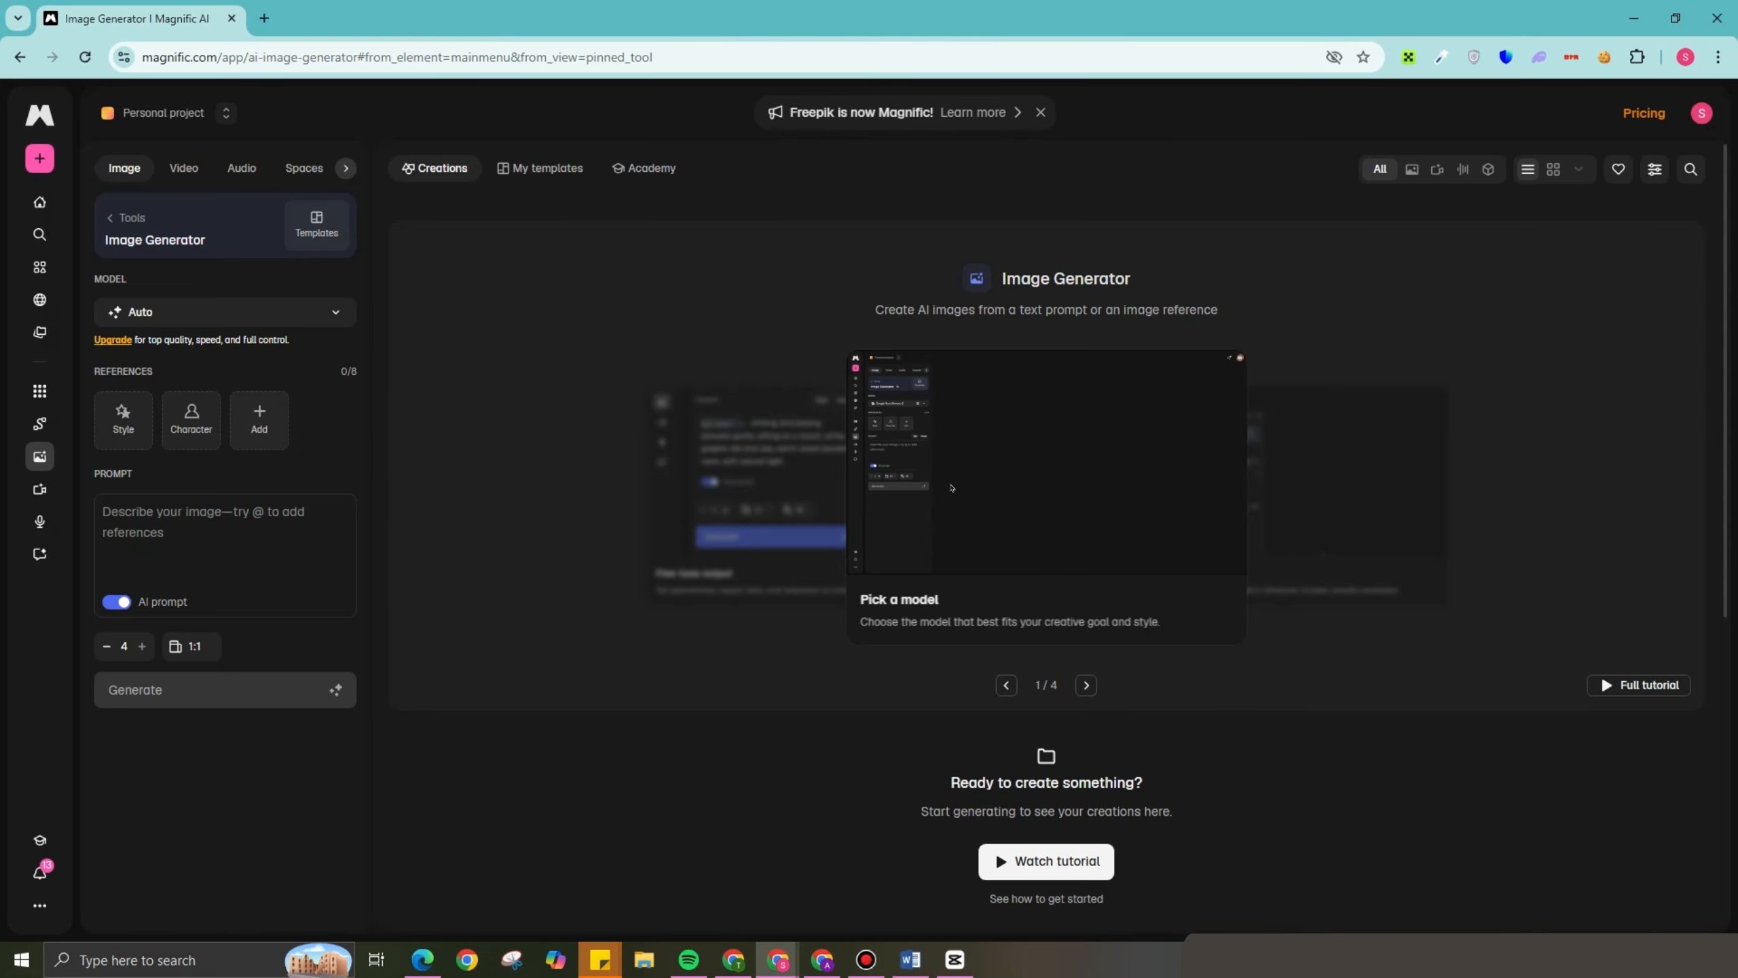
{"action": "left_click", "coordinate": [226, 312]}
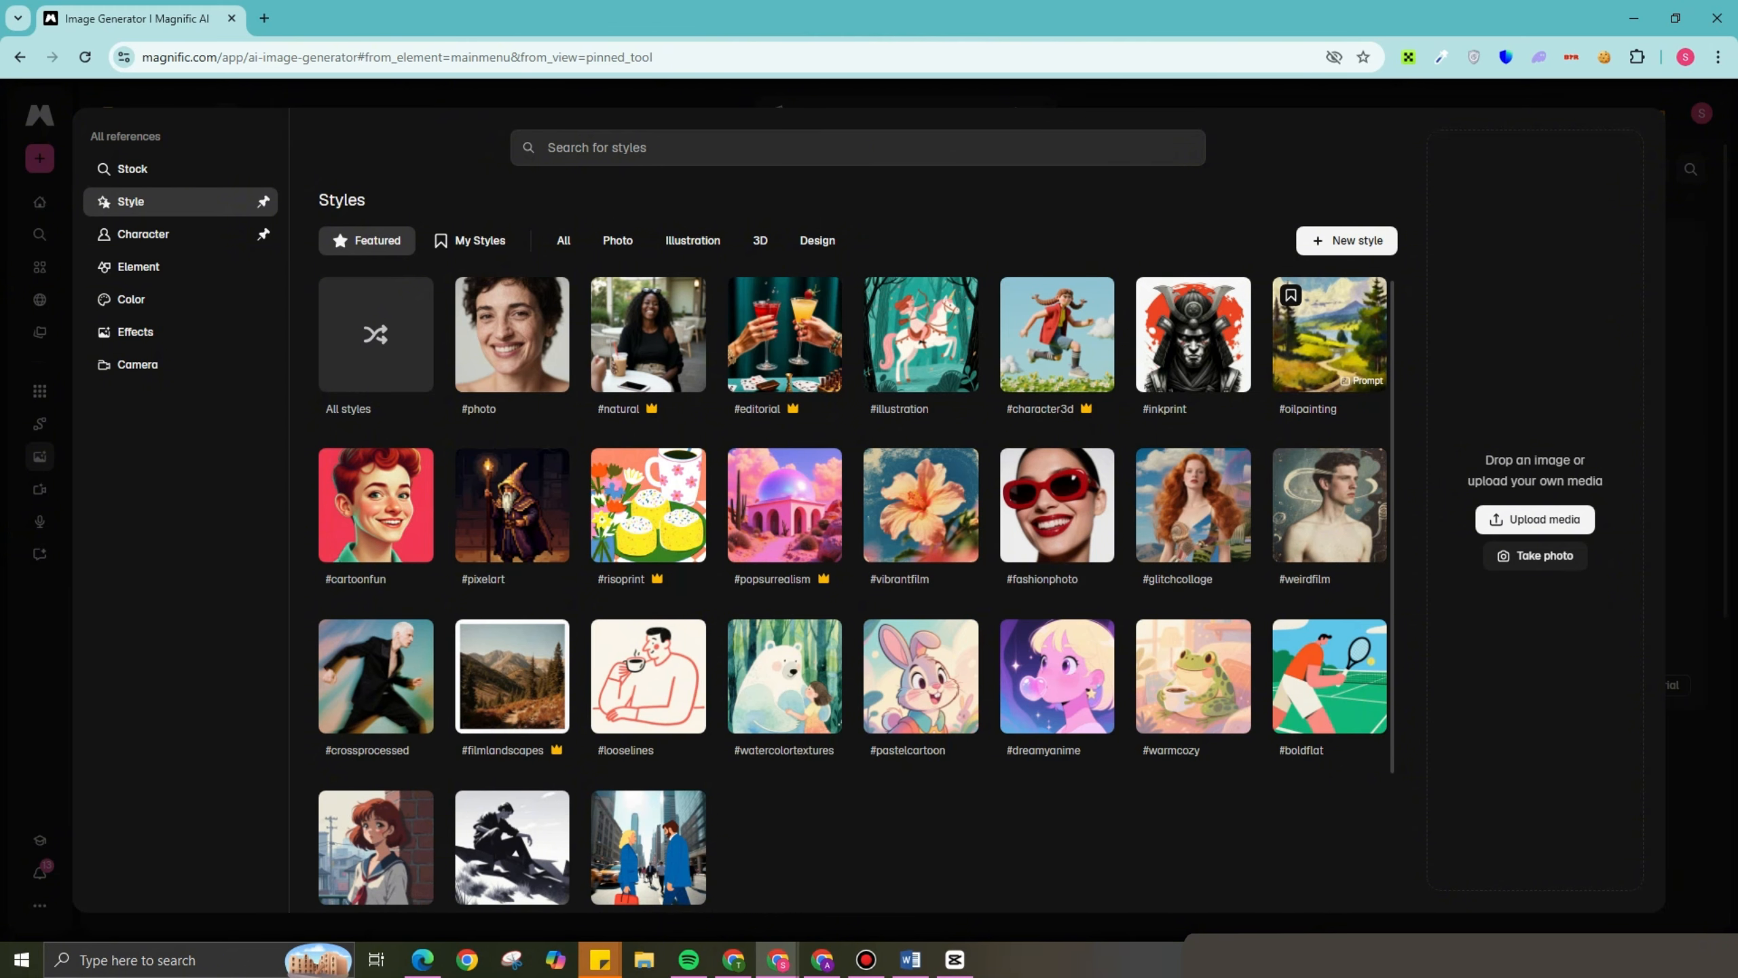
Step: Add the featured oilpainting style as a reference for the image
{"action": "left_click", "coordinate": [1329, 334]}
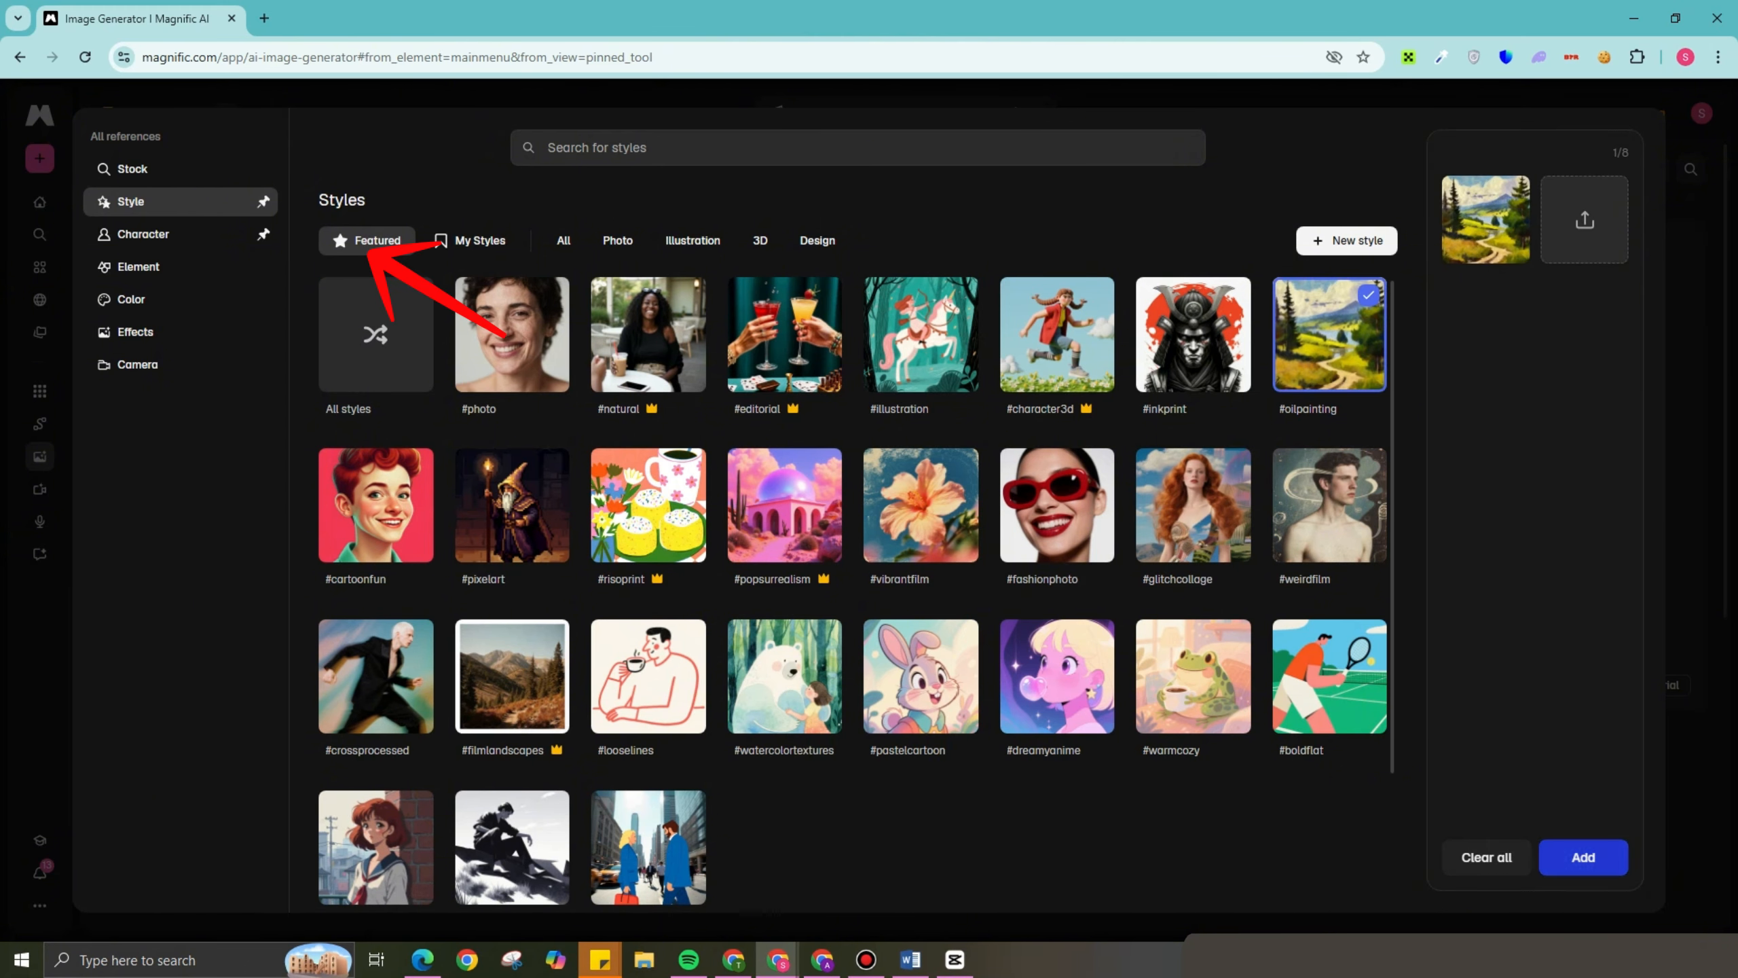
{"action": "left_click", "coordinate": [1583, 858]}
{"action": "mouse_move", "coordinate": [123, 414]}
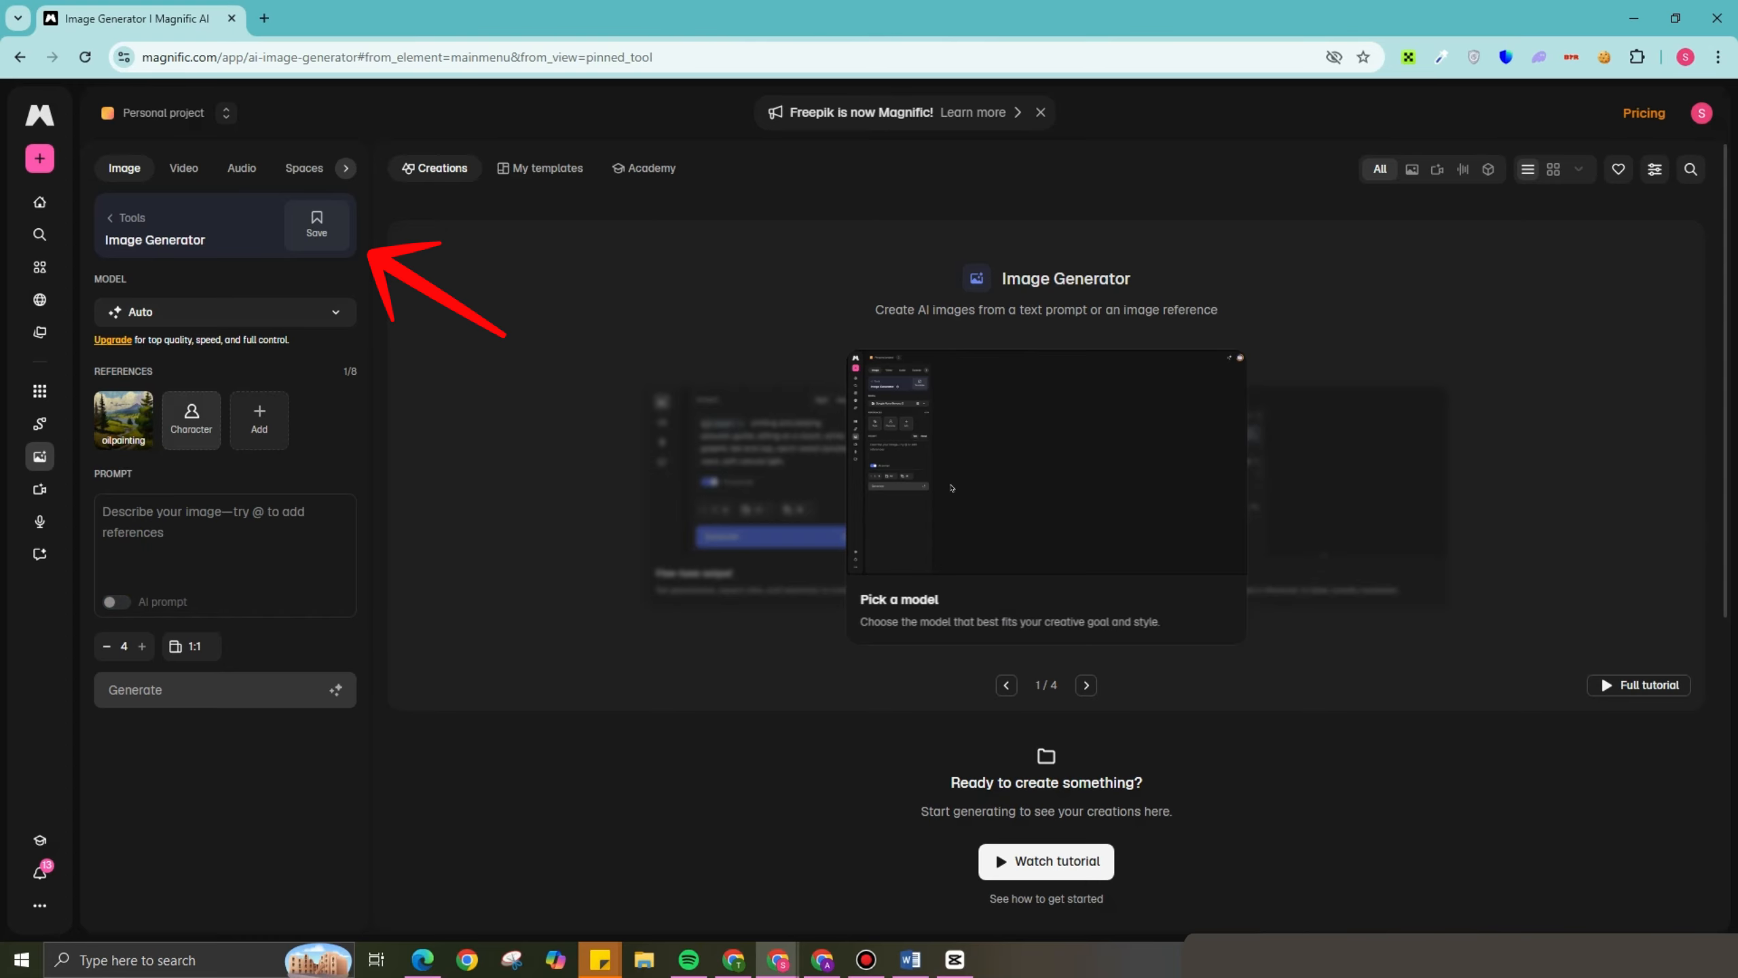
Step: Switch to the ChatGPT conversation and copy the Ancient Civilization prompt from the historical era prompts
{"action": "left_click", "coordinate": [226, 541]}
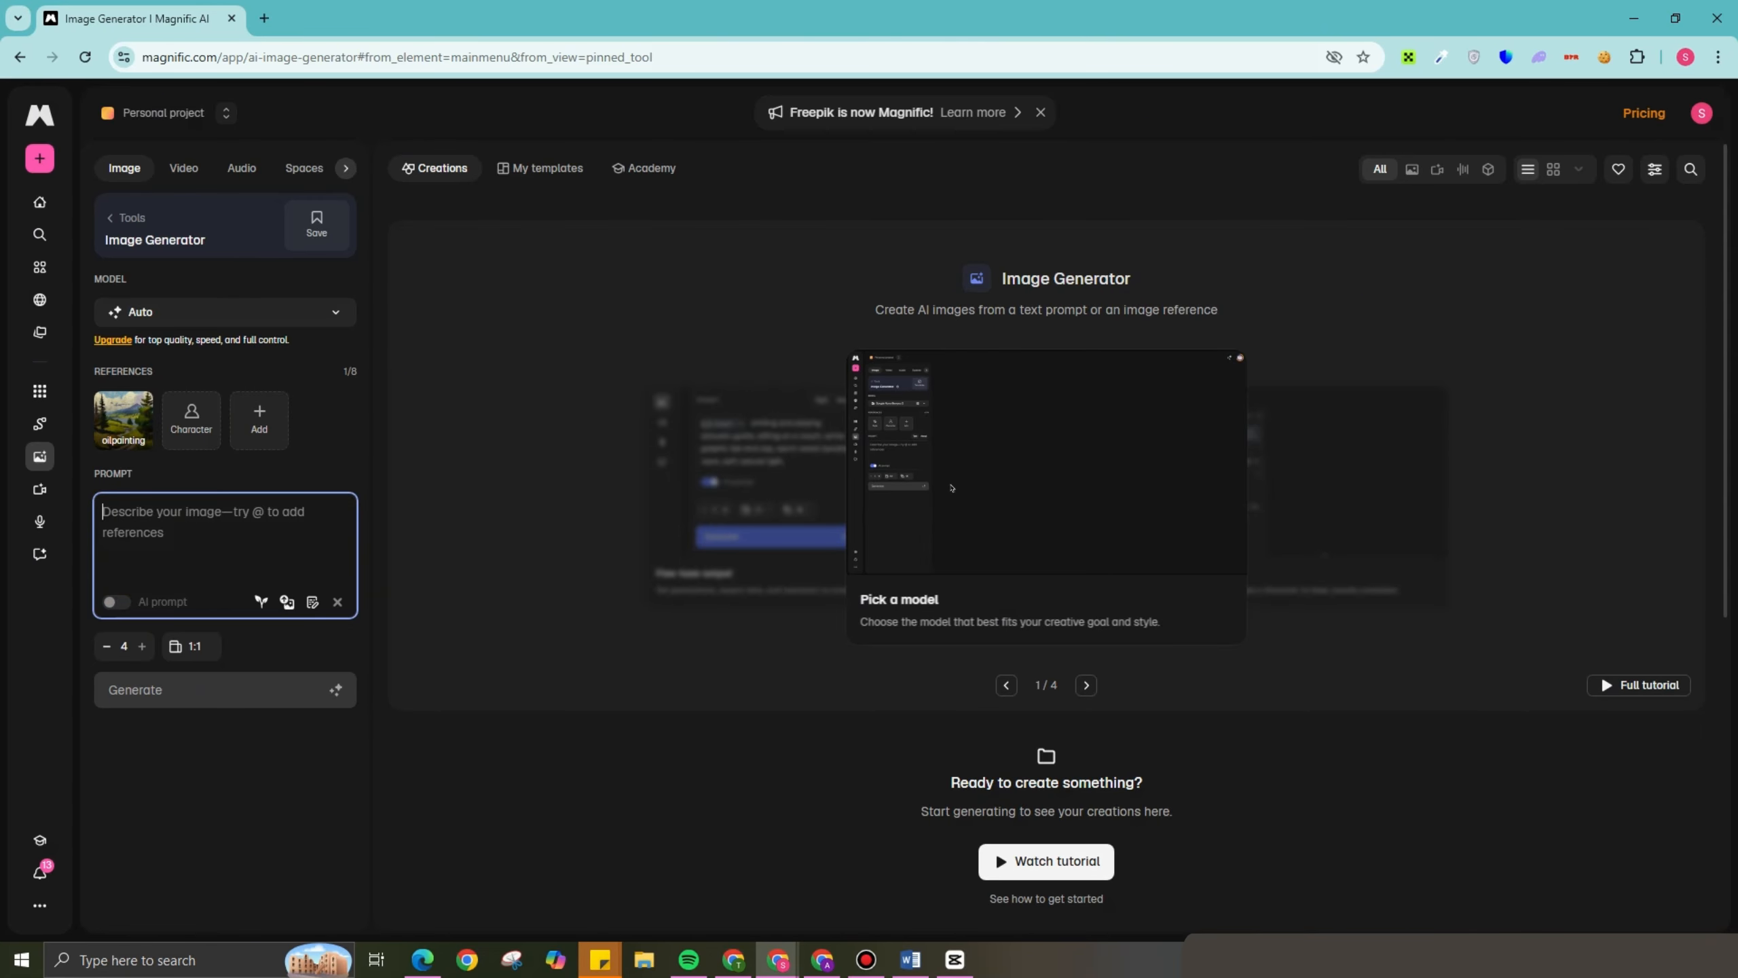
{"action": "type", "text": "O"}
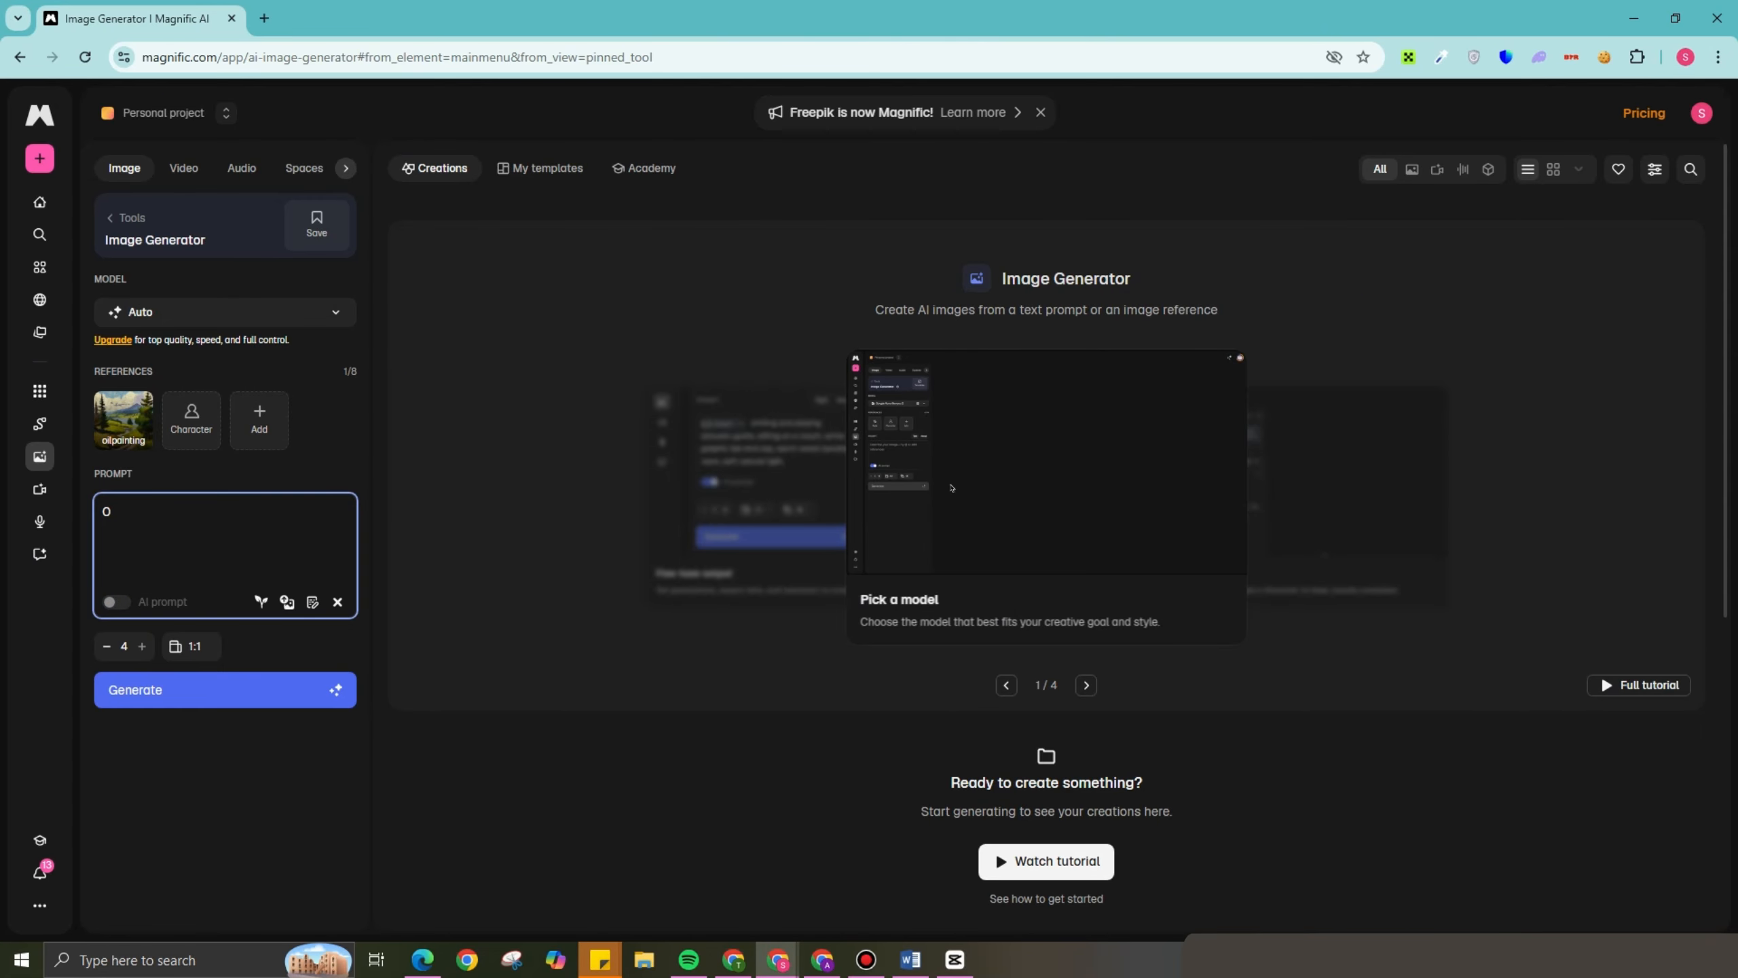
{"action": "left_click", "coordinate": [732, 960]}
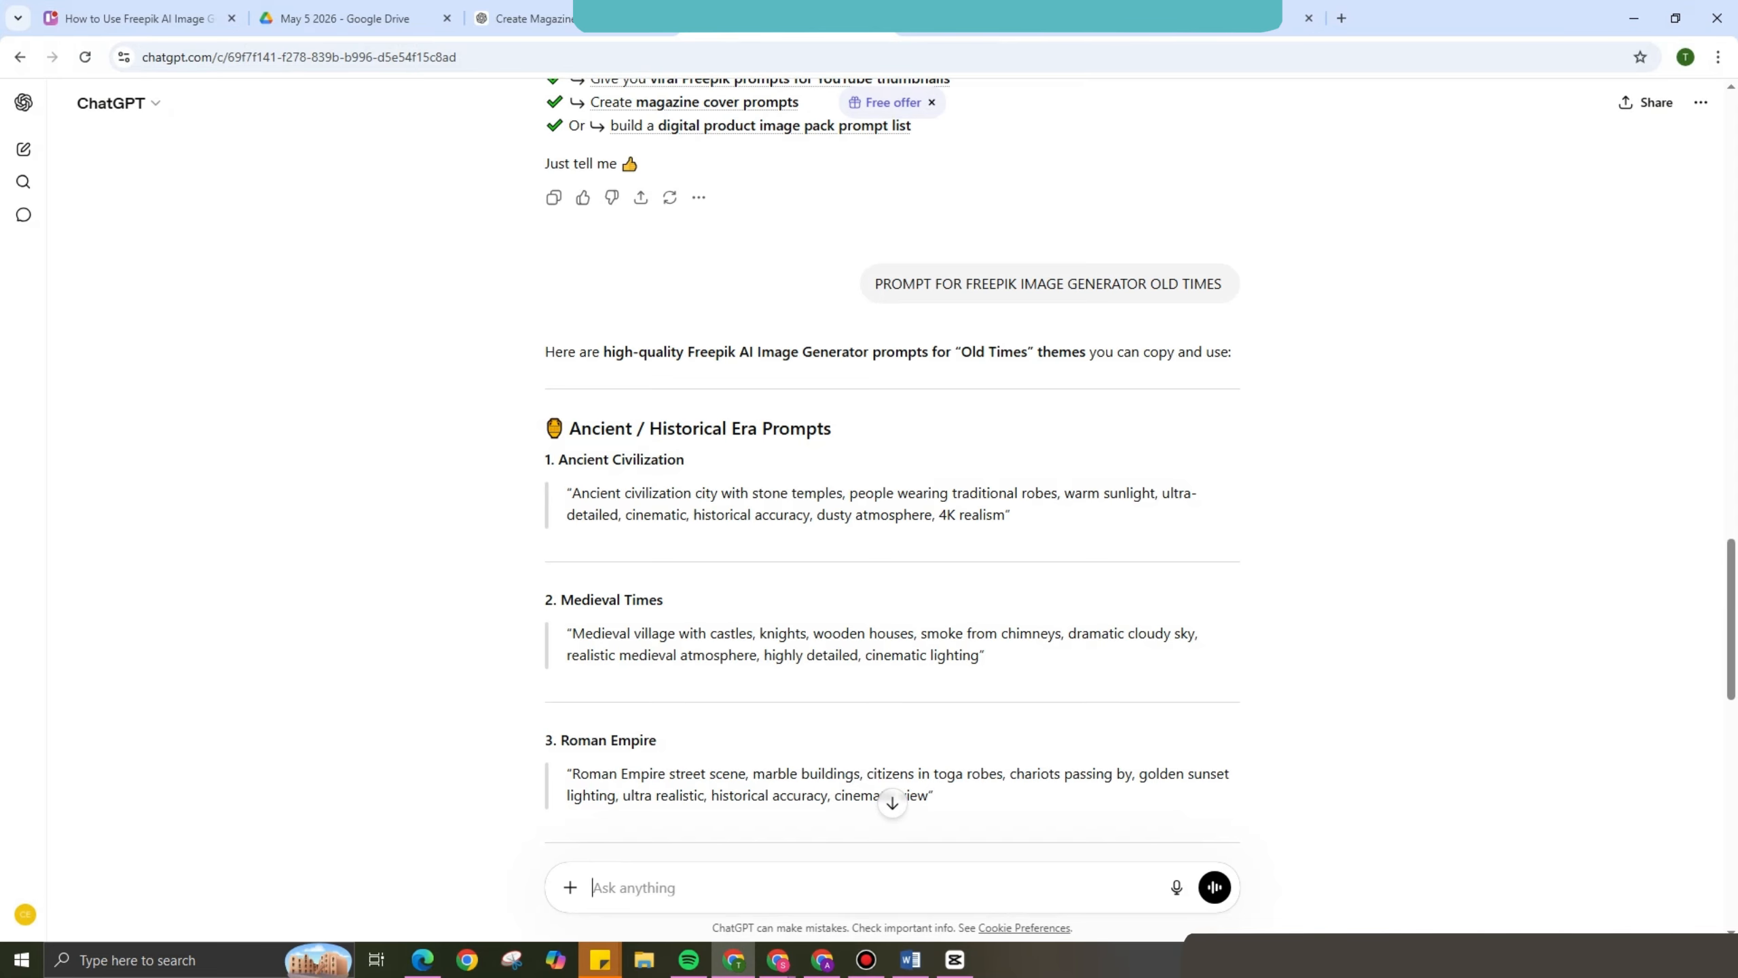
{"action": "scroll", "coordinate": [891, 480], "scroll_direction": "down", "scroll_amount": 4}
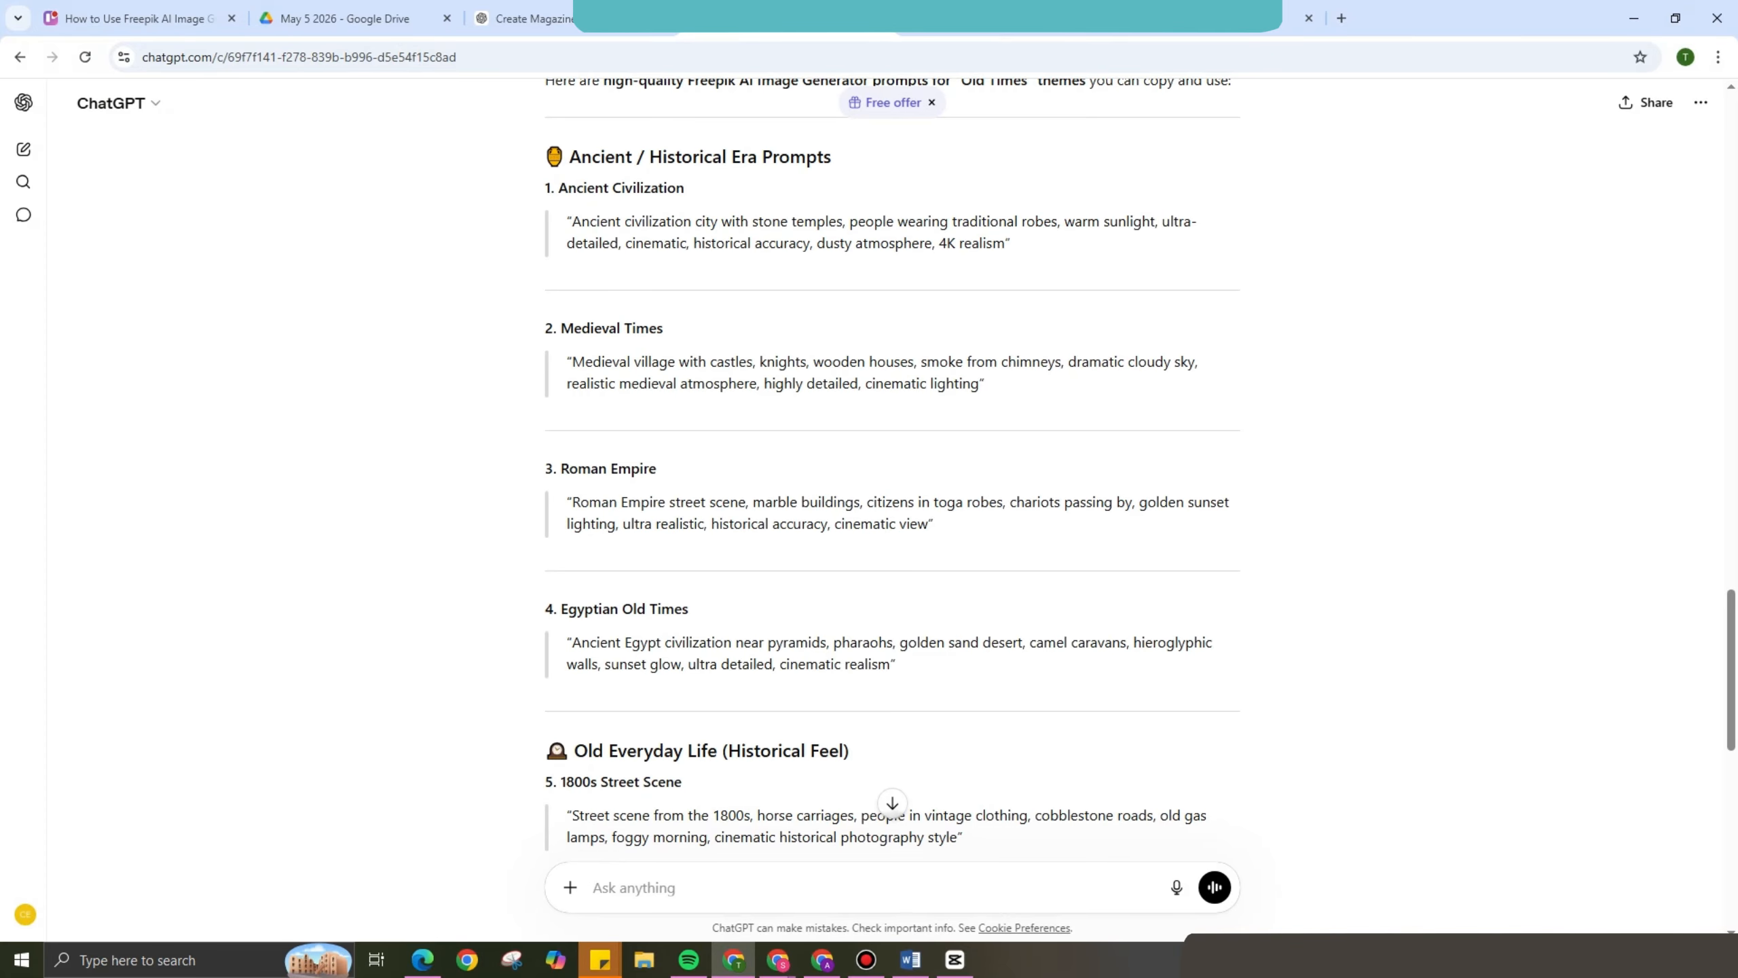
{"action": "left_click_drag", "start_coordinate": [567, 221], "coordinate": [1012, 243]}
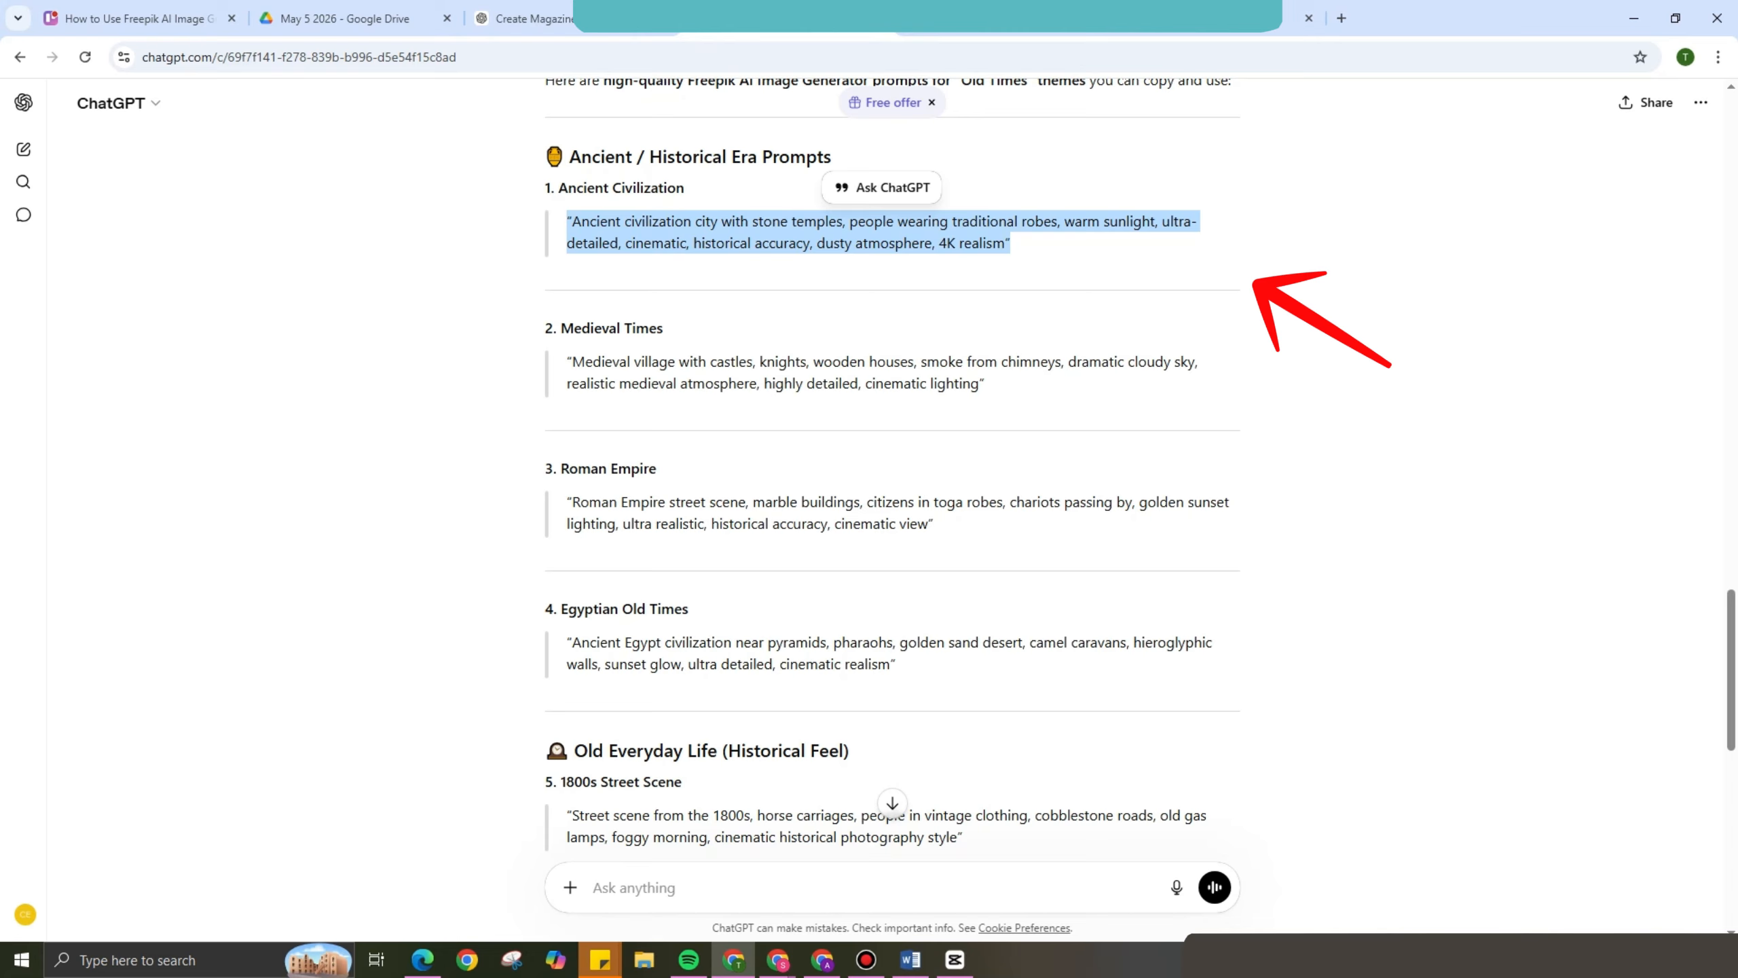
{"action": "right_click", "coordinate": [797, 239]}
{"action": "left_click", "coordinate": [829, 259]}
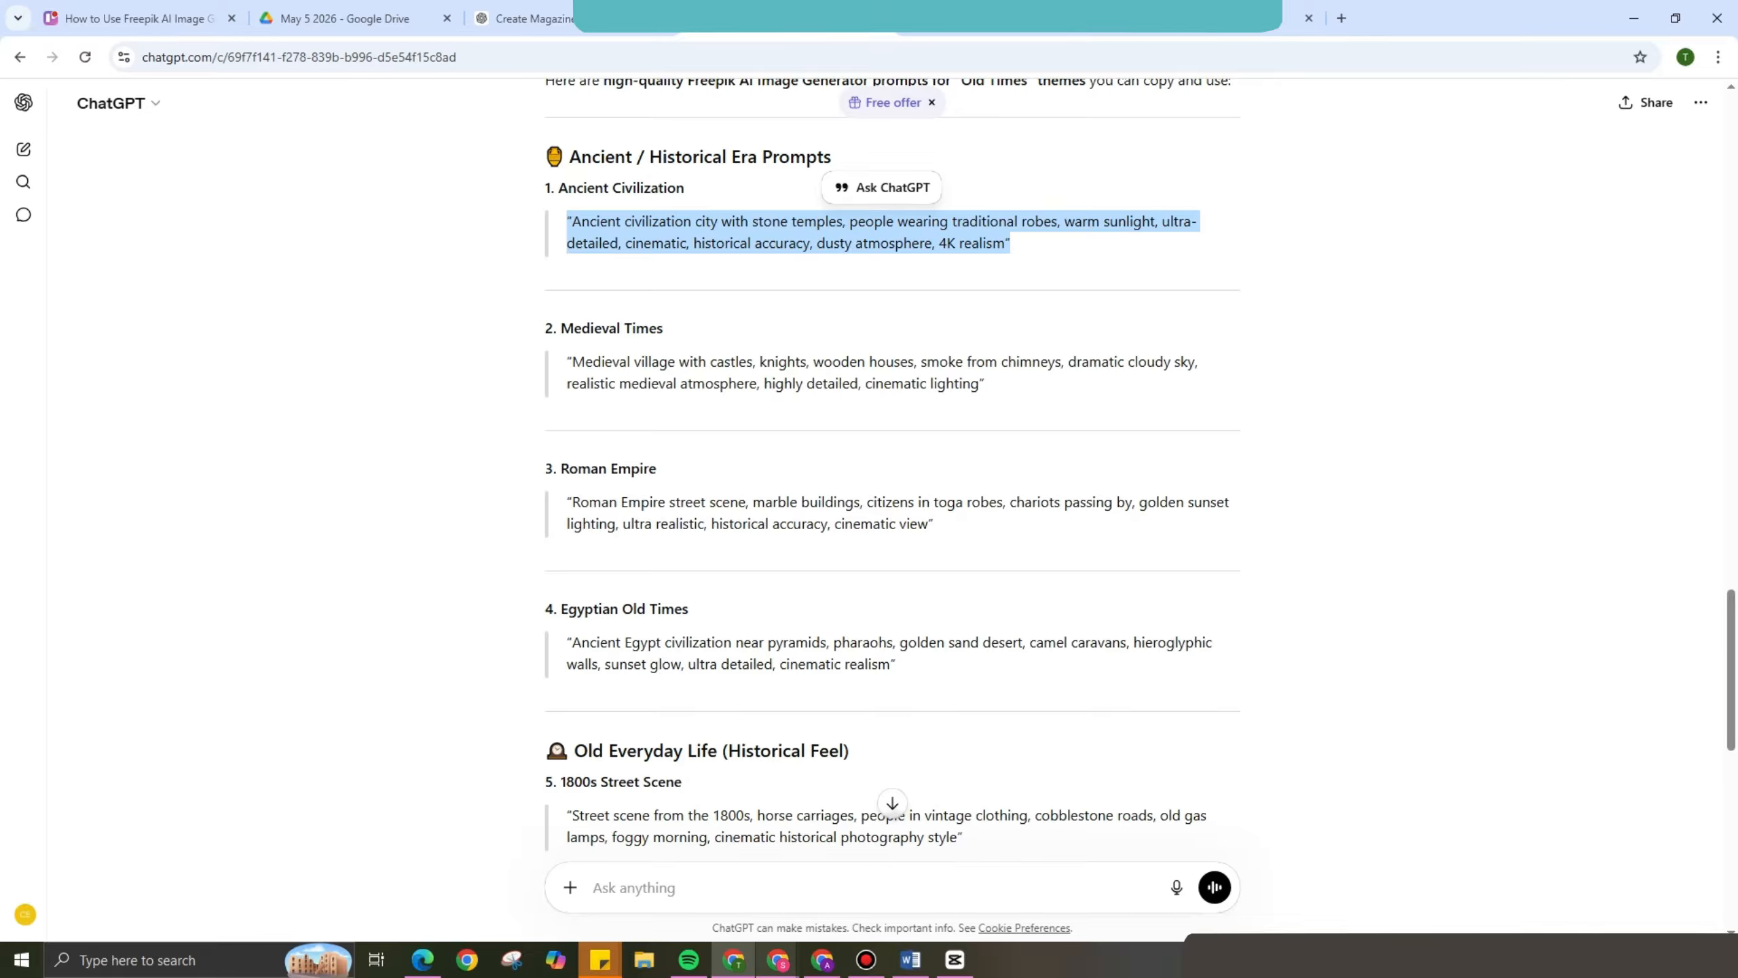
Step: Switch back to Magnific and replace the text in the image prompt with the copied Ancient Civilization prompt
{"action": "mouse_move", "coordinate": [778, 959]}
{"action": "left_click", "coordinate": [883, 839]}
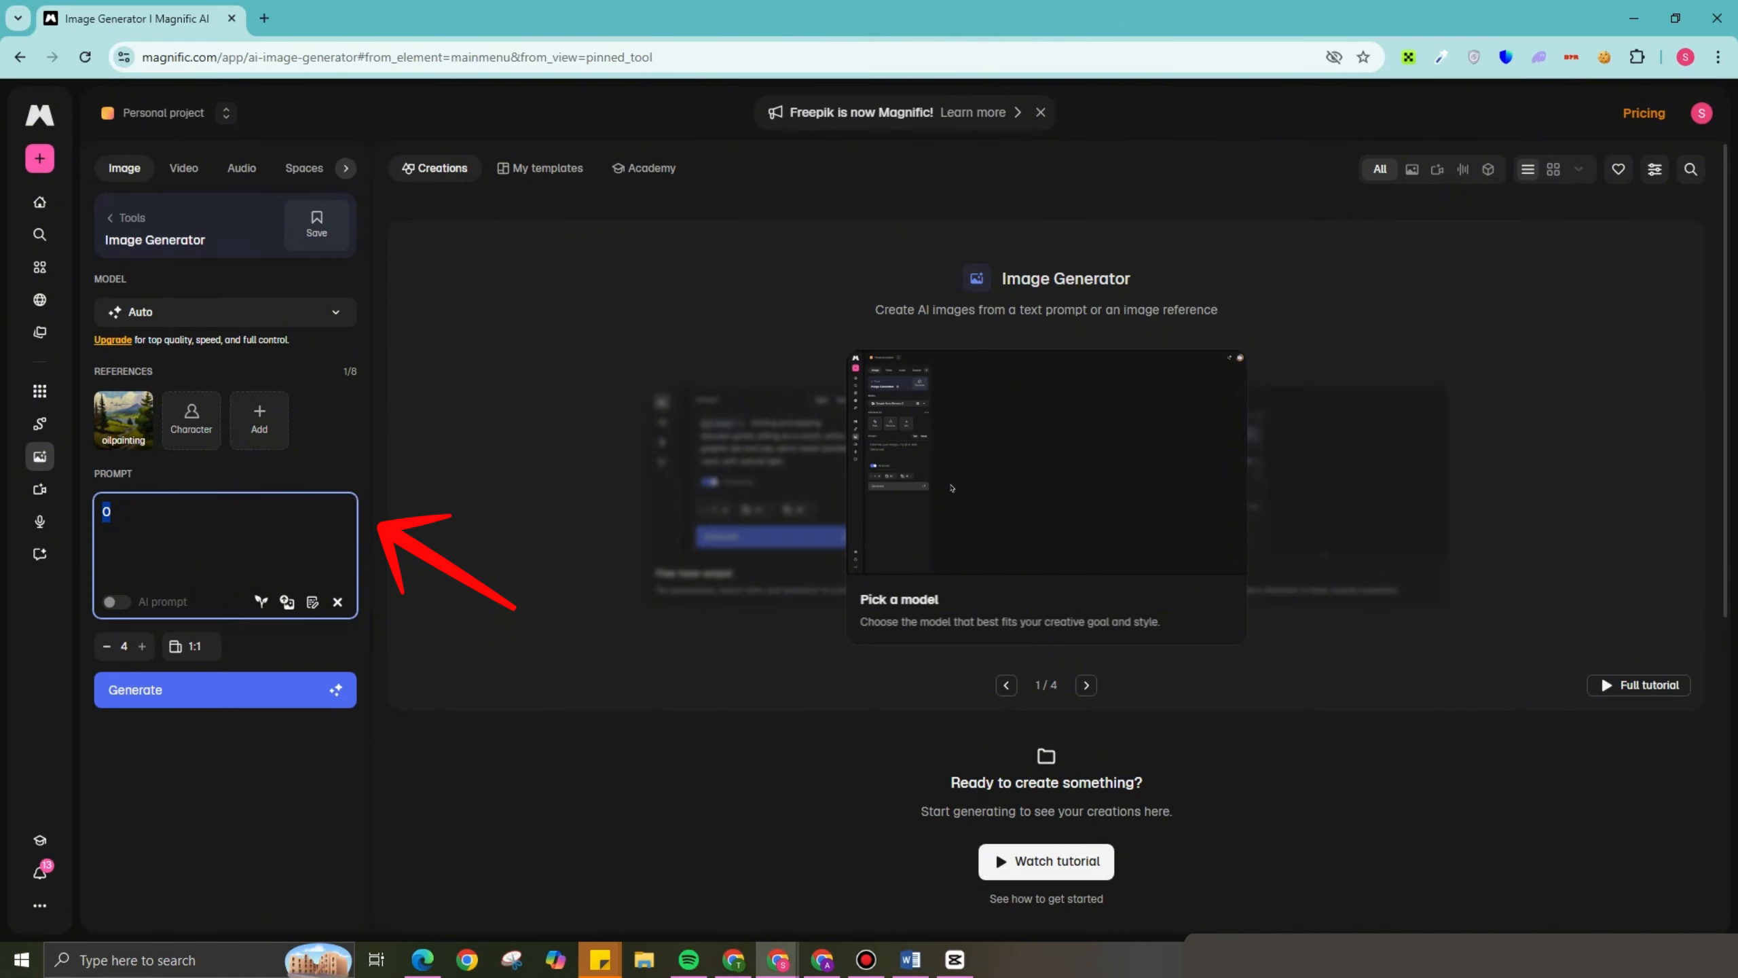
{"action": "right_click", "coordinate": [105, 514]}
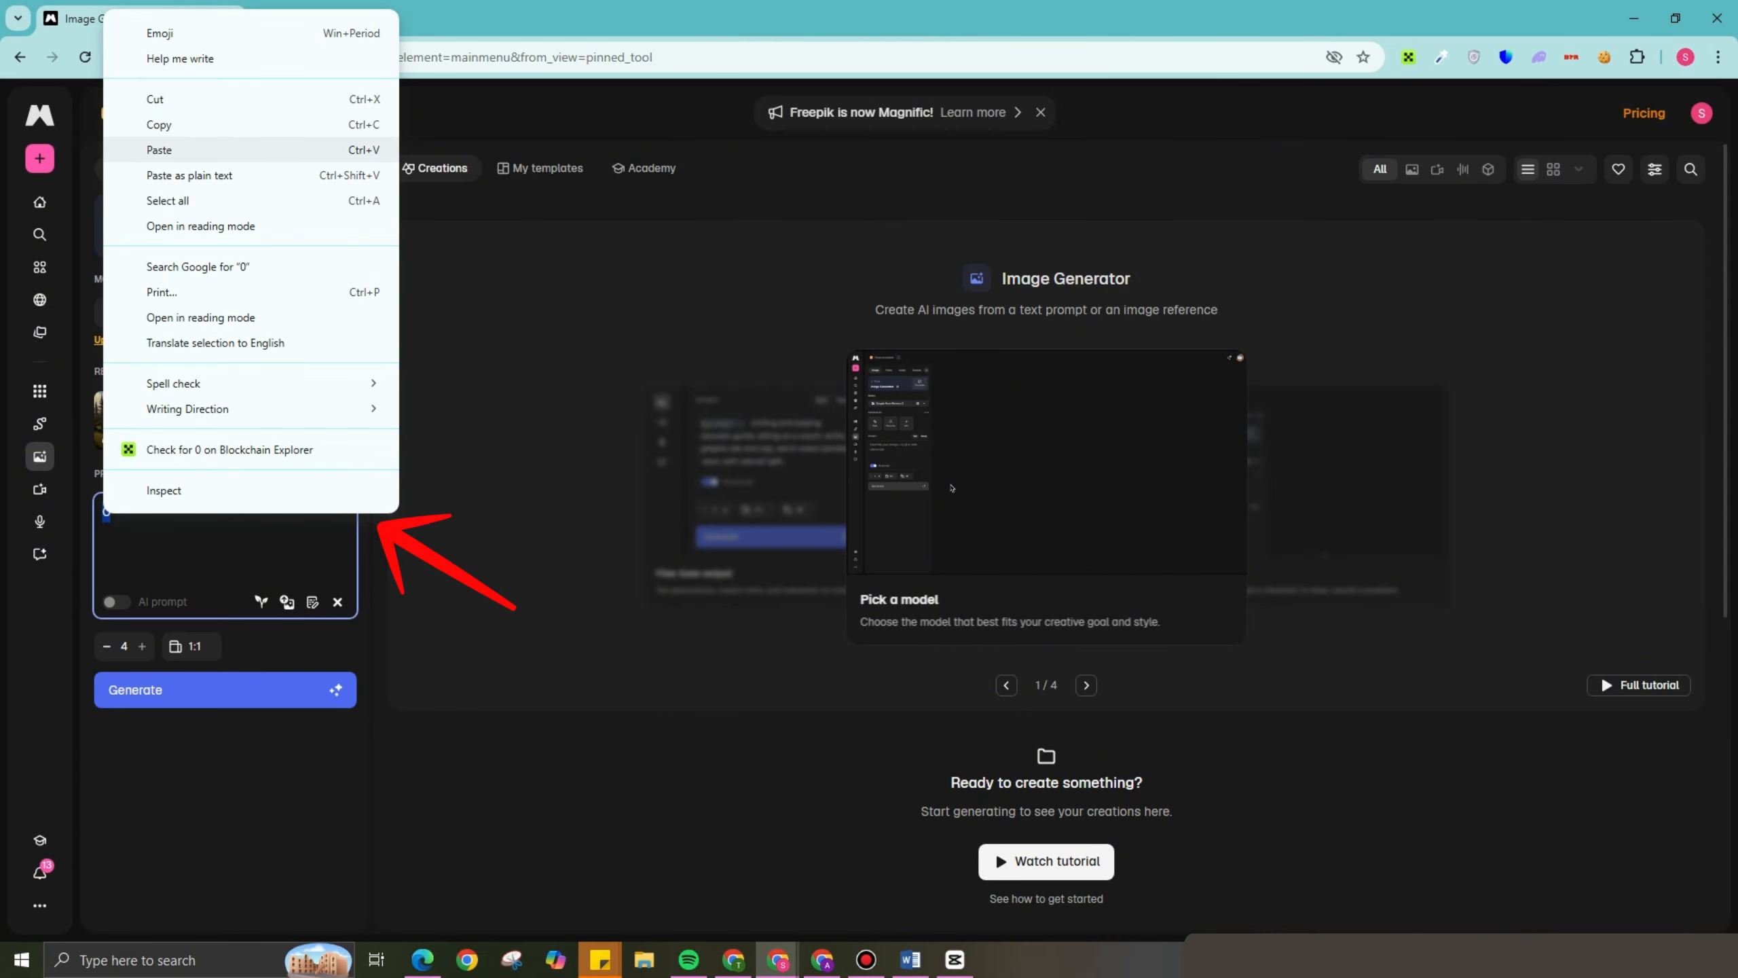
{"action": "left_click", "coordinate": [164, 149]}
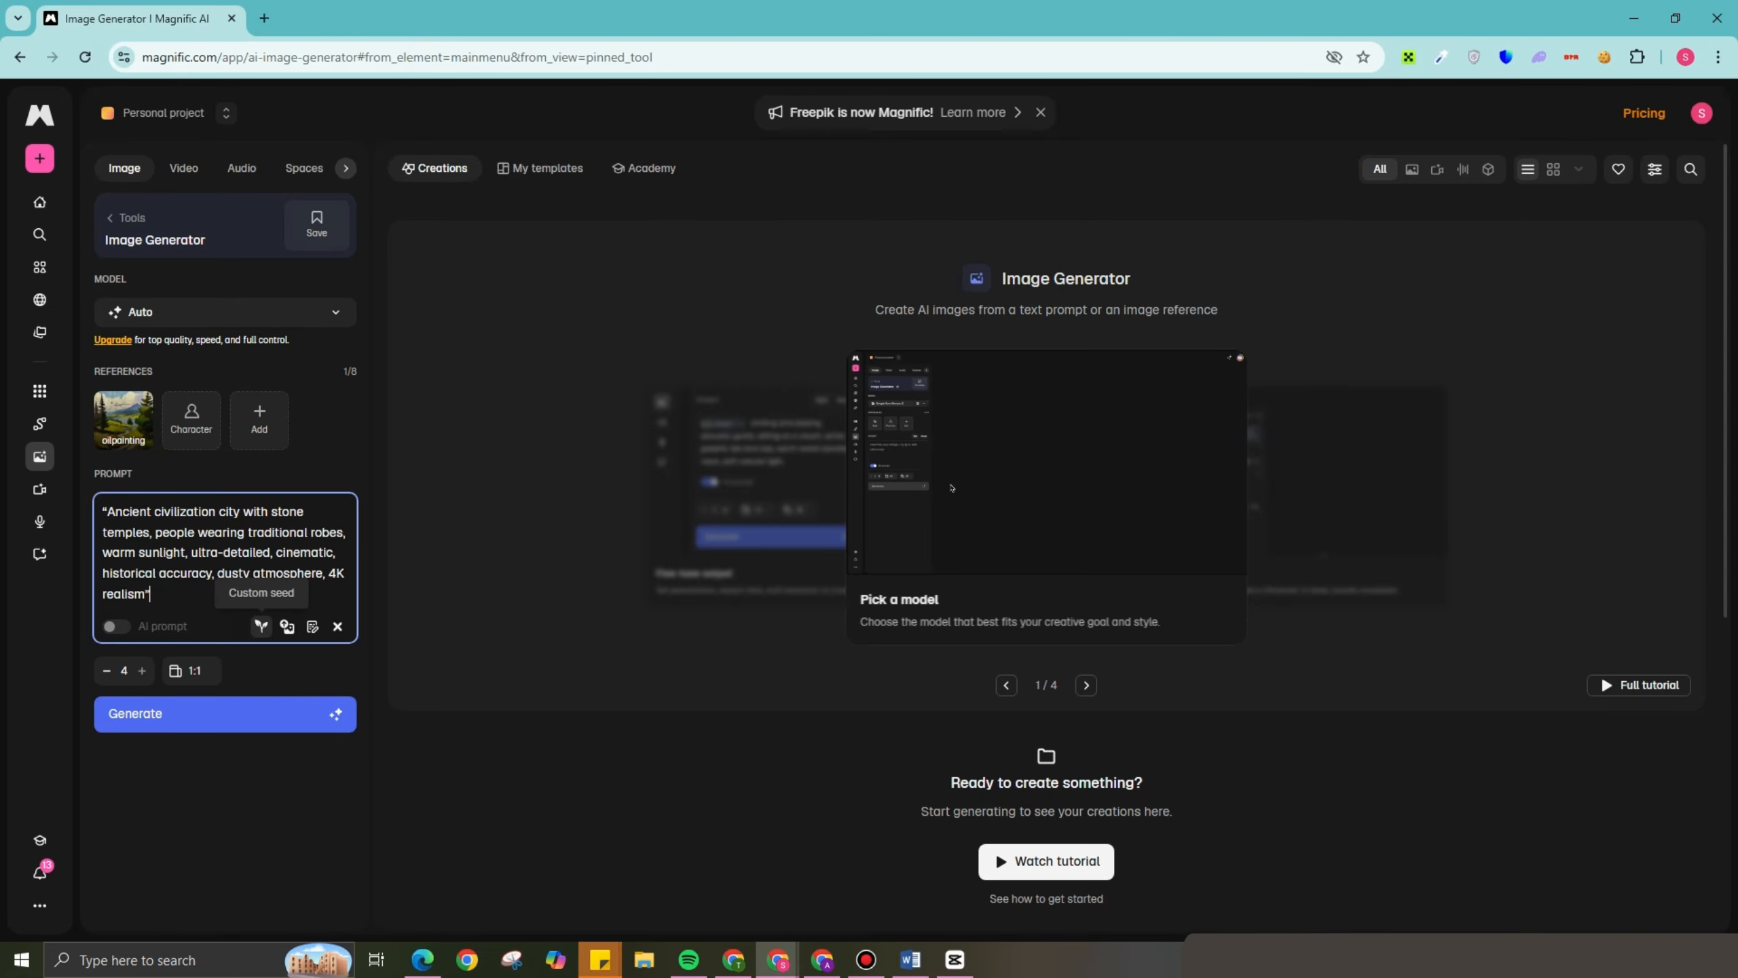
Step: Examine the fixed seed setting and the stock and community images offered in the image picker, without choosing any
{"action": "left_click", "coordinate": [261, 626]}
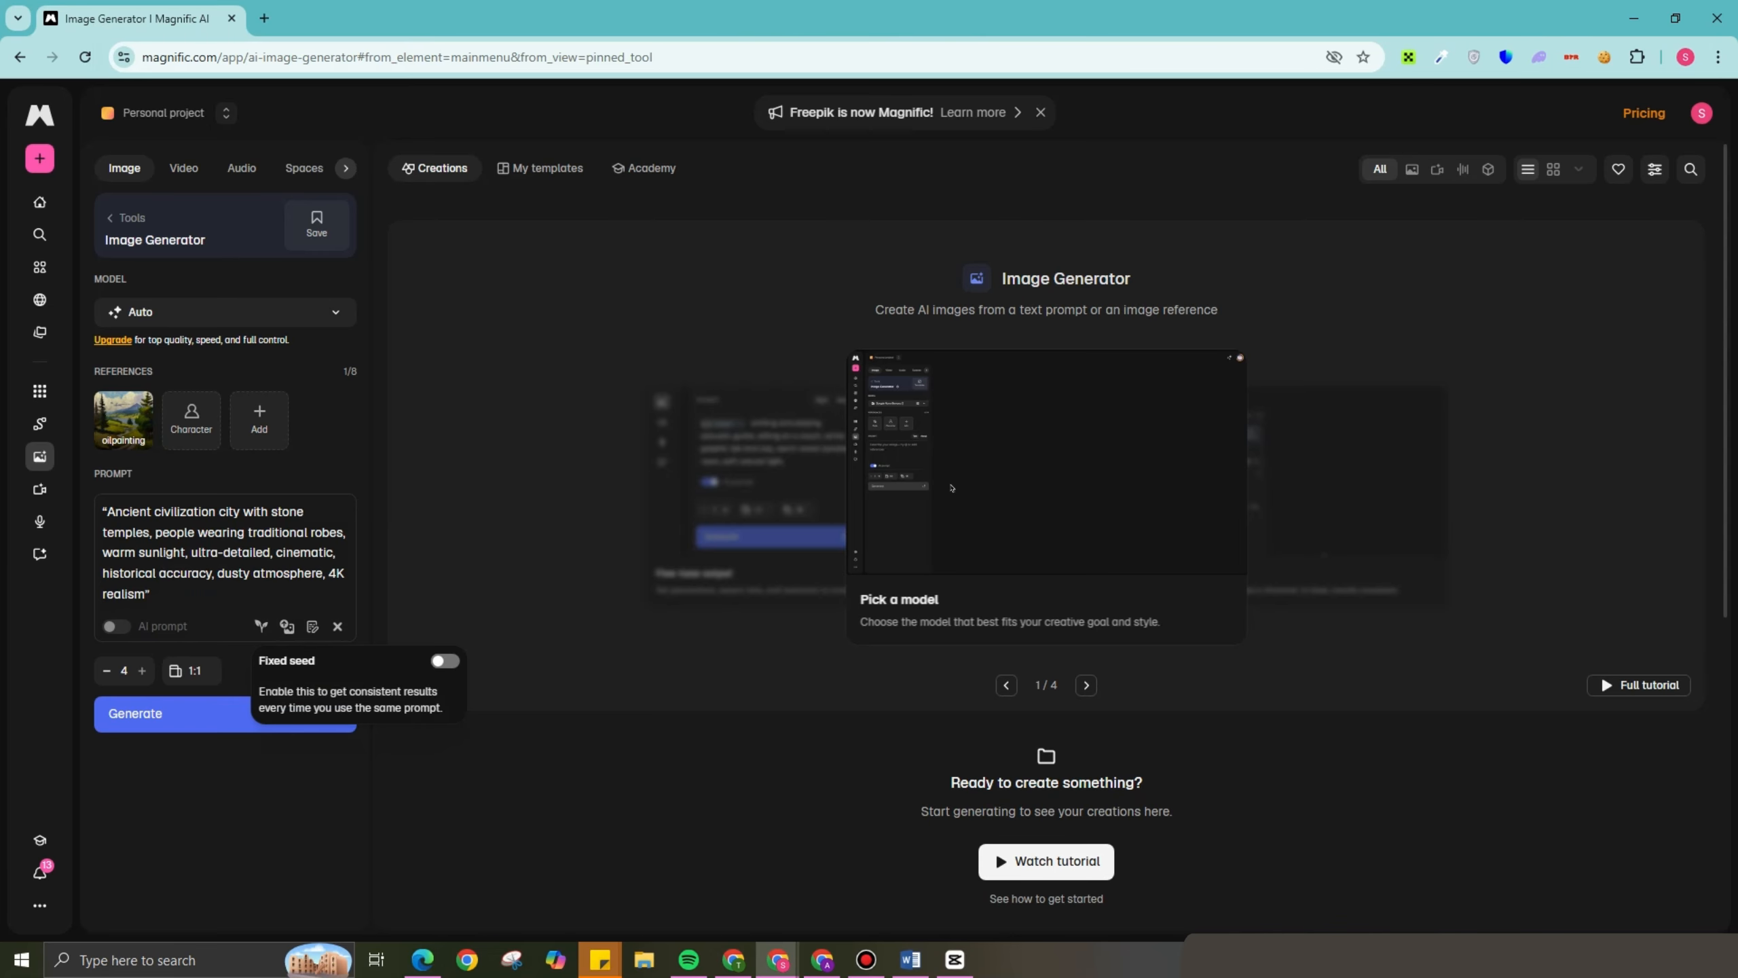
{"action": "left_click", "coordinate": [286, 626]}
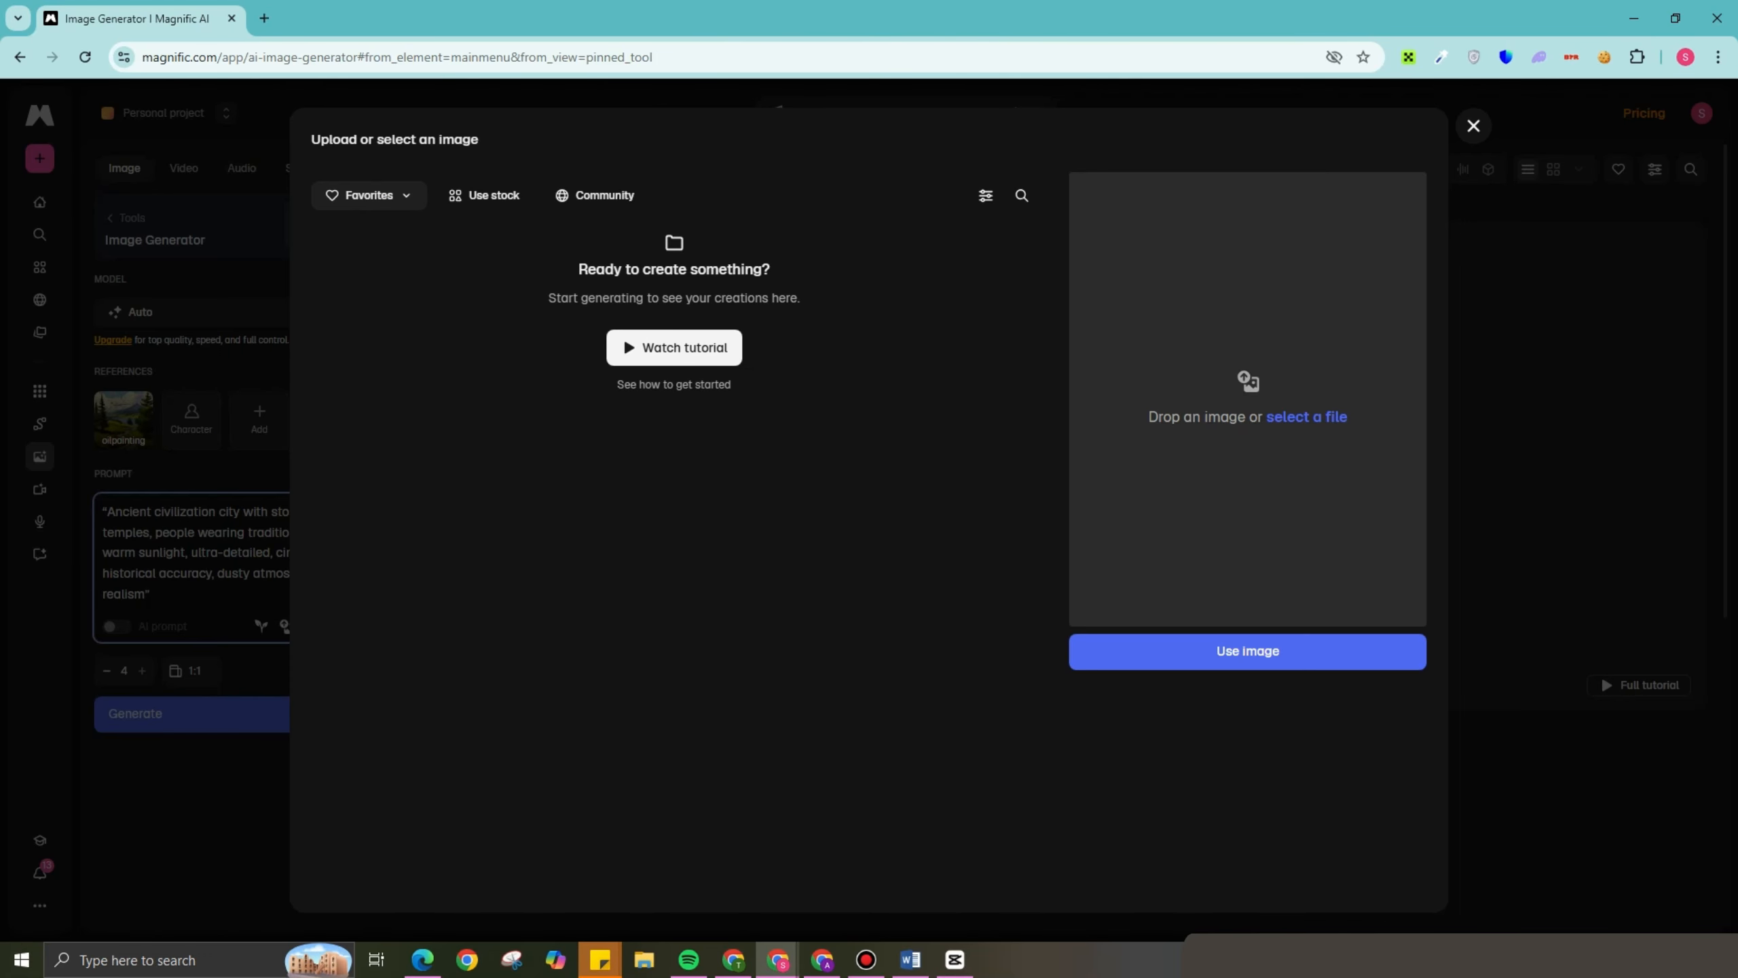
{"action": "left_click", "coordinate": [484, 195]}
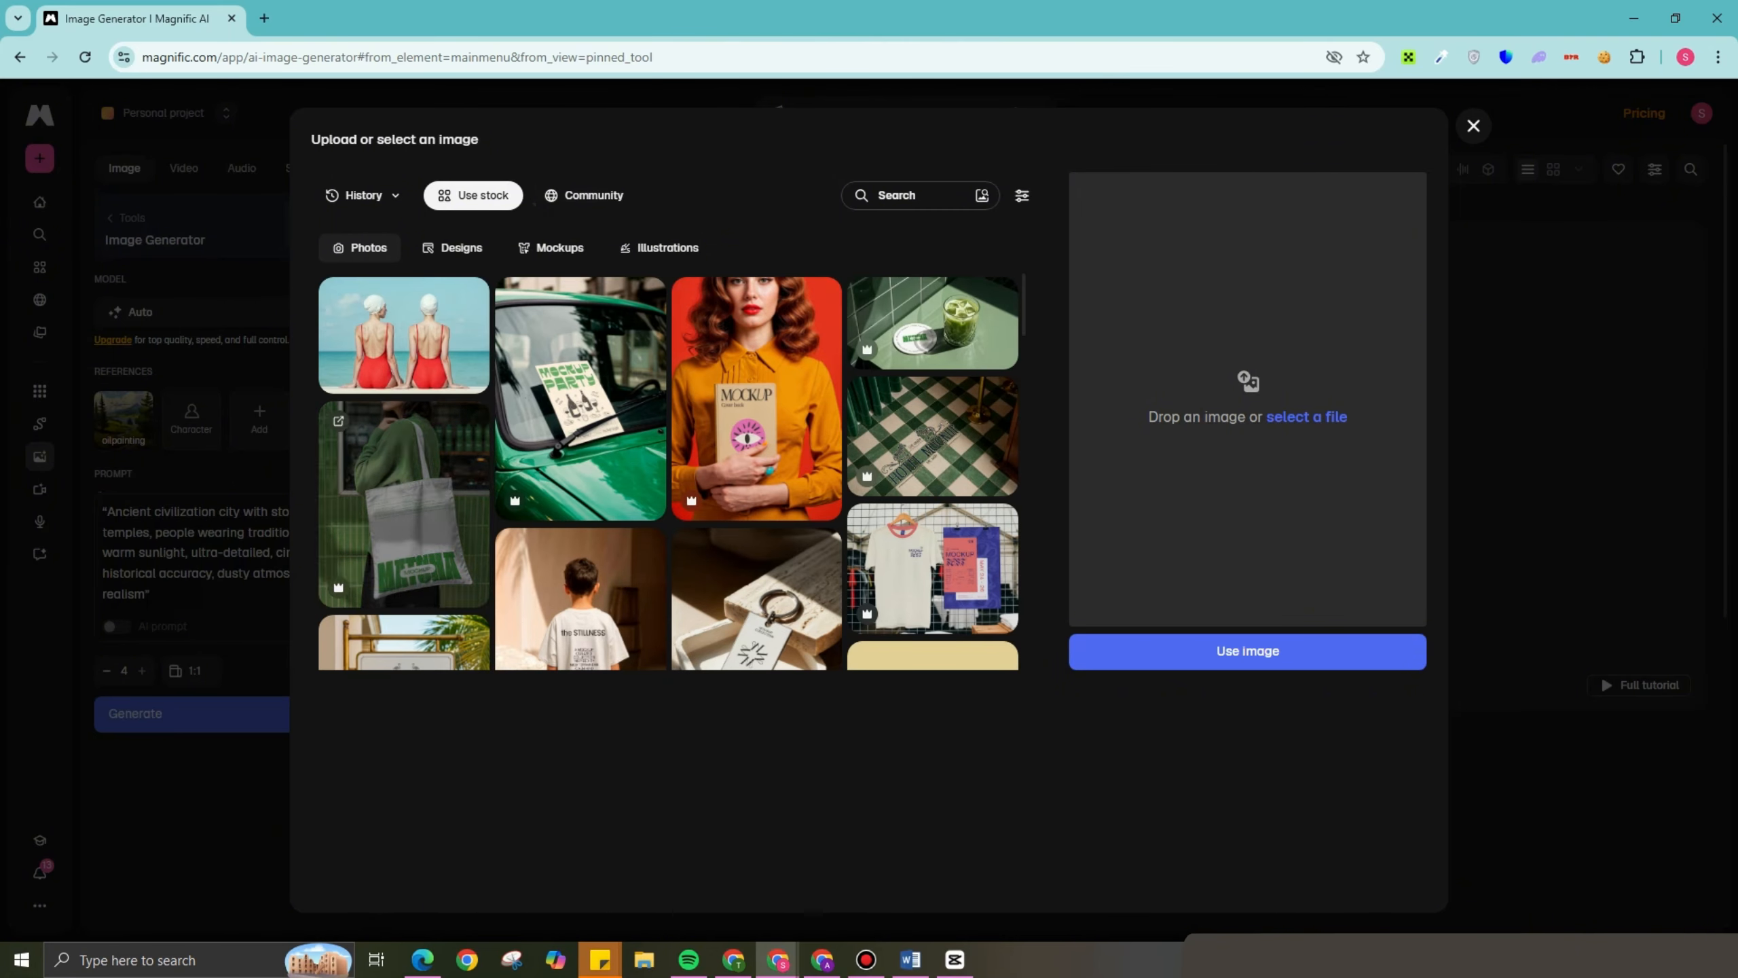
{"action": "left_click", "coordinate": [584, 195]}
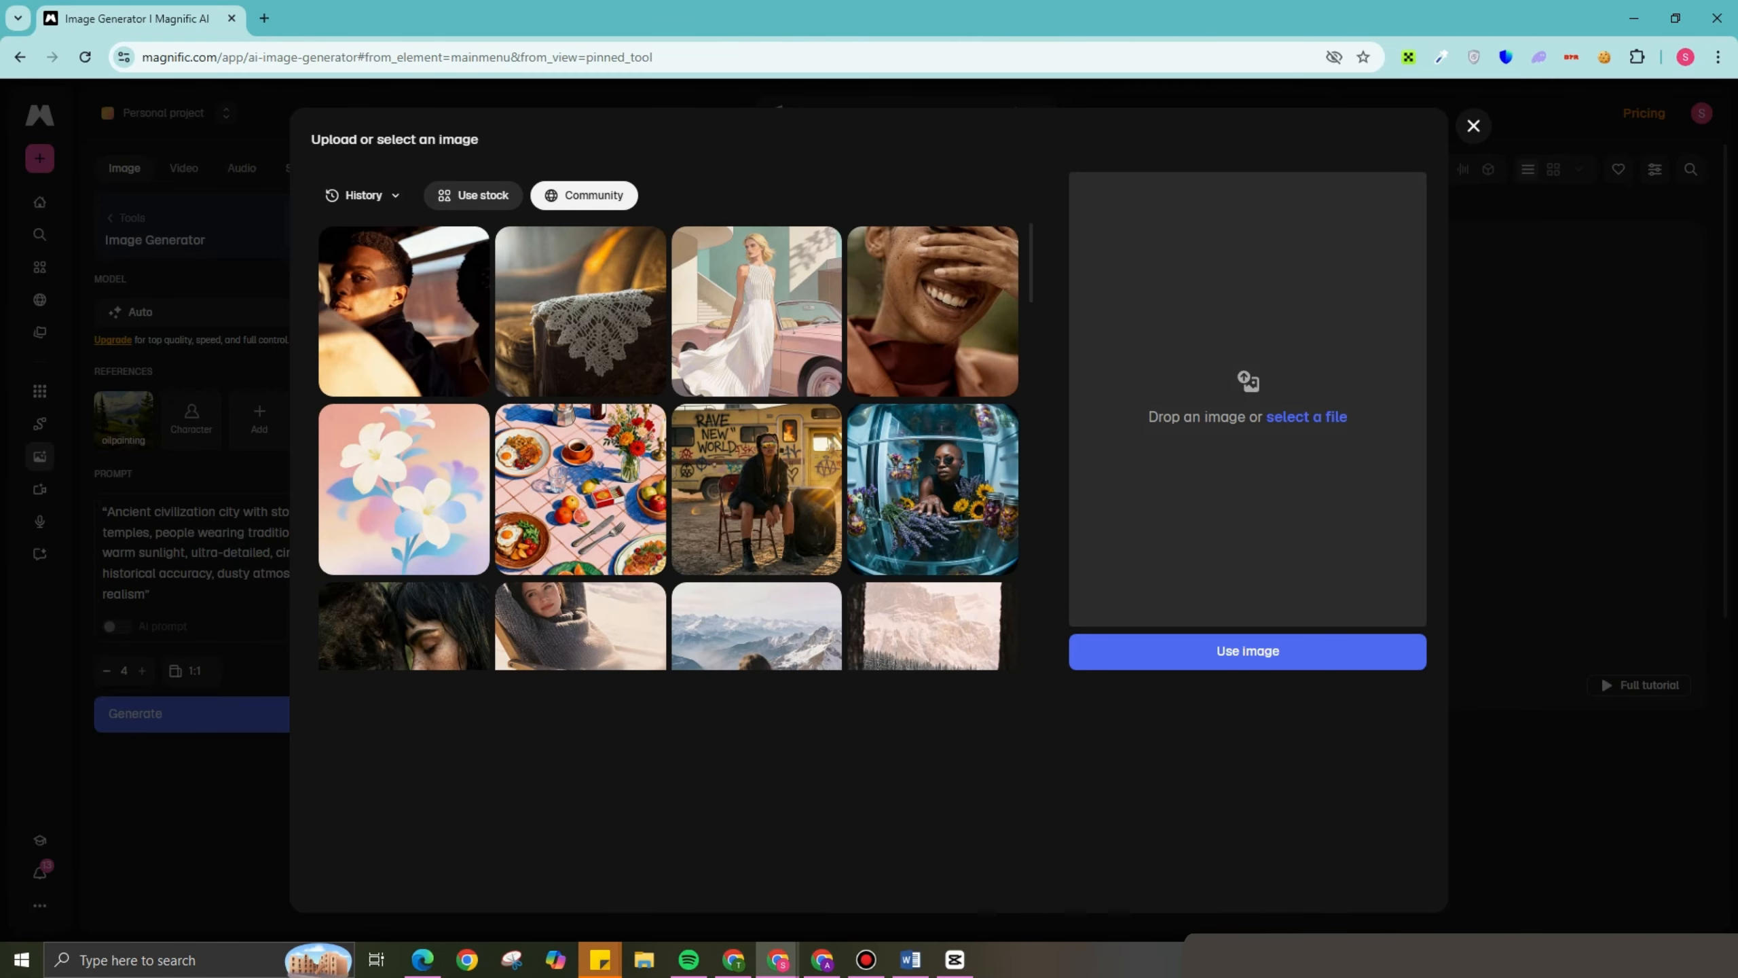
{"action": "left_click", "coordinate": [472, 195]}
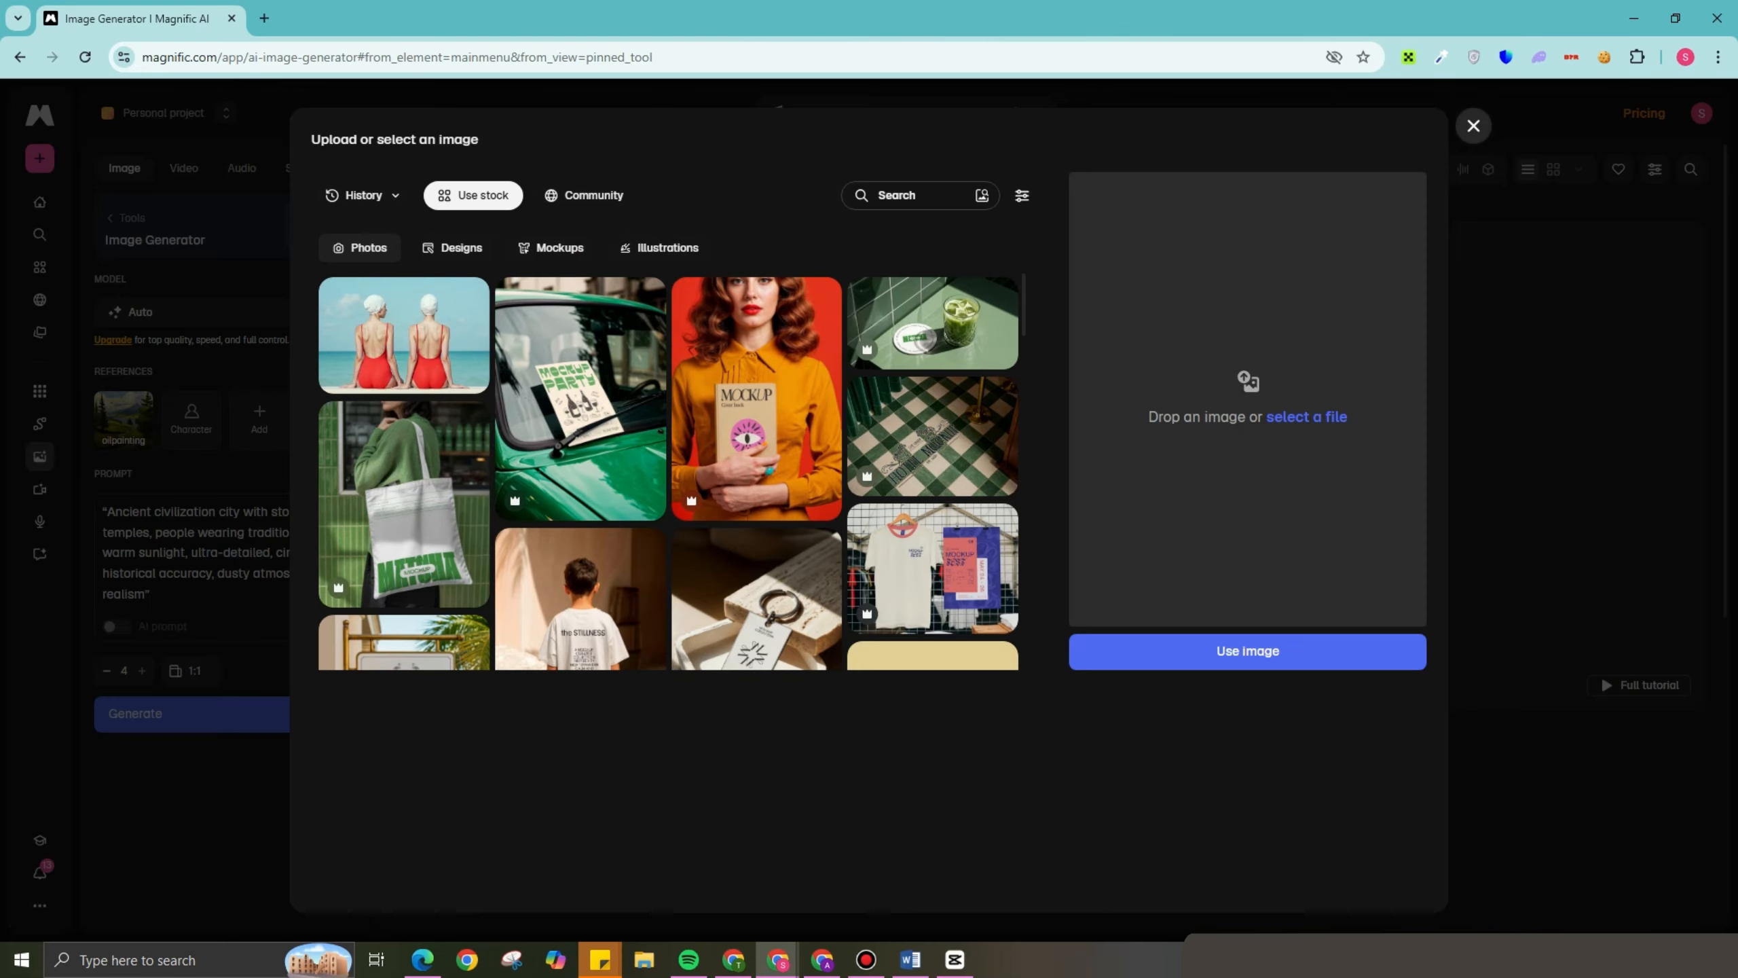
{"action": "left_click", "coordinate": [1473, 126]}
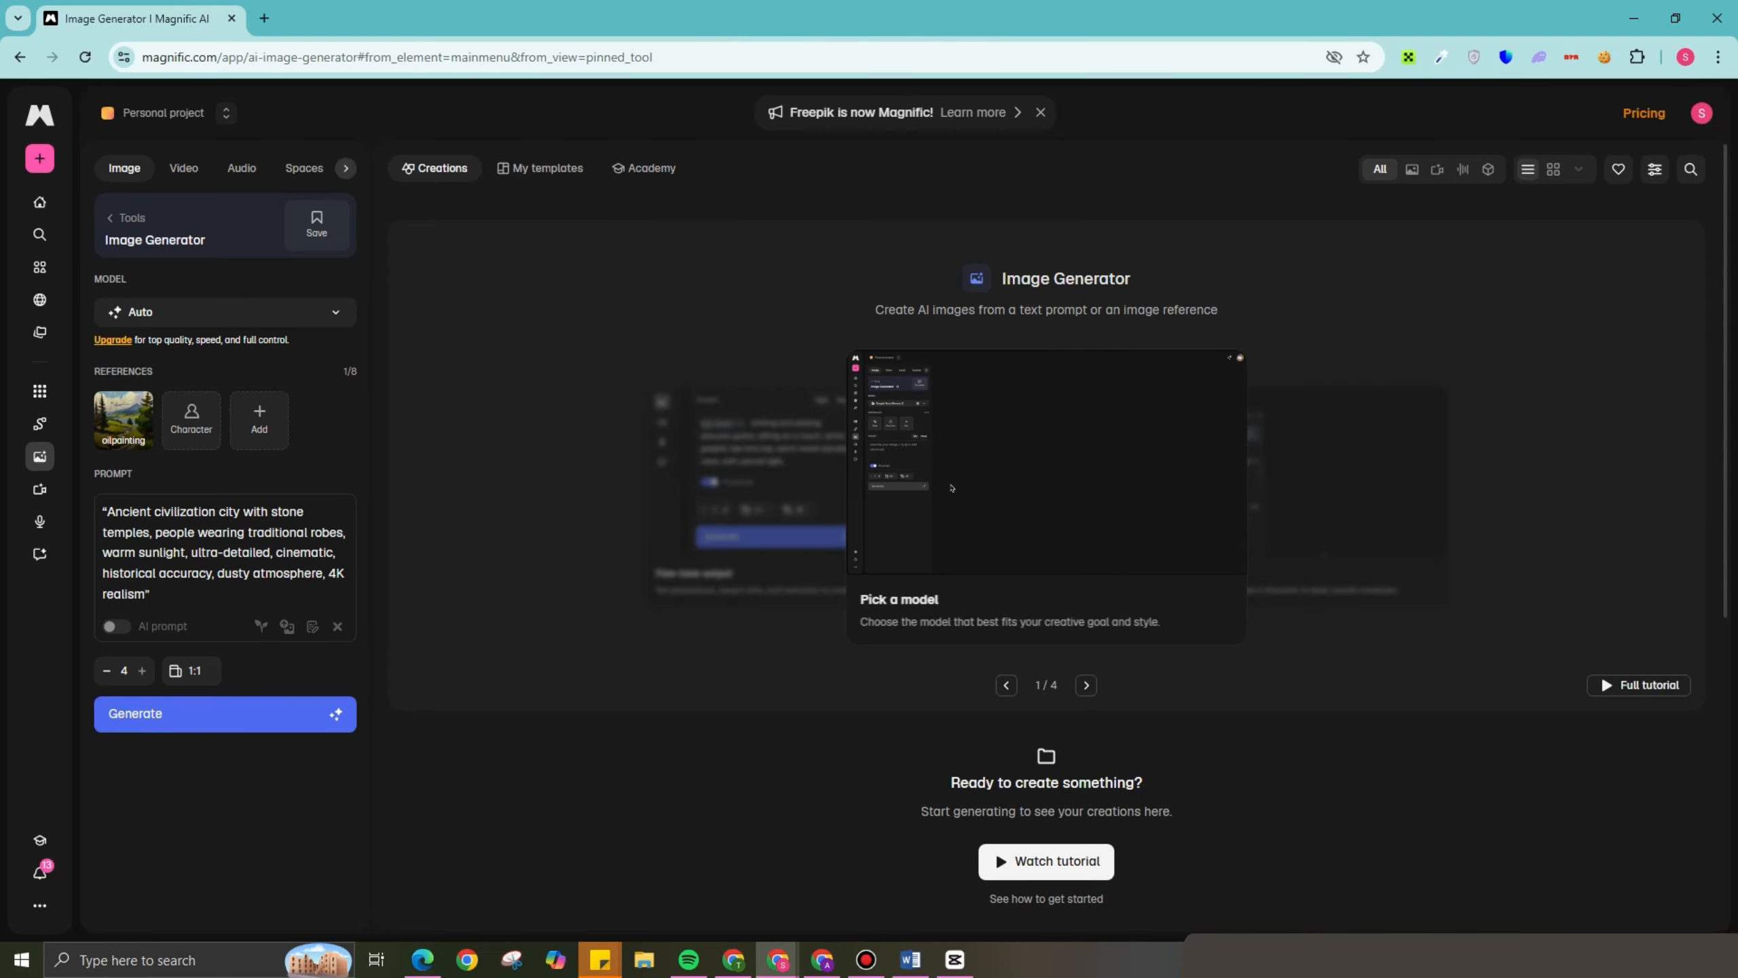
Step: Try to add 1880 AMBIENCE to the prompt through the prompt editor's assistant and apply the prompt
{"action": "left_click", "coordinate": [312, 626]}
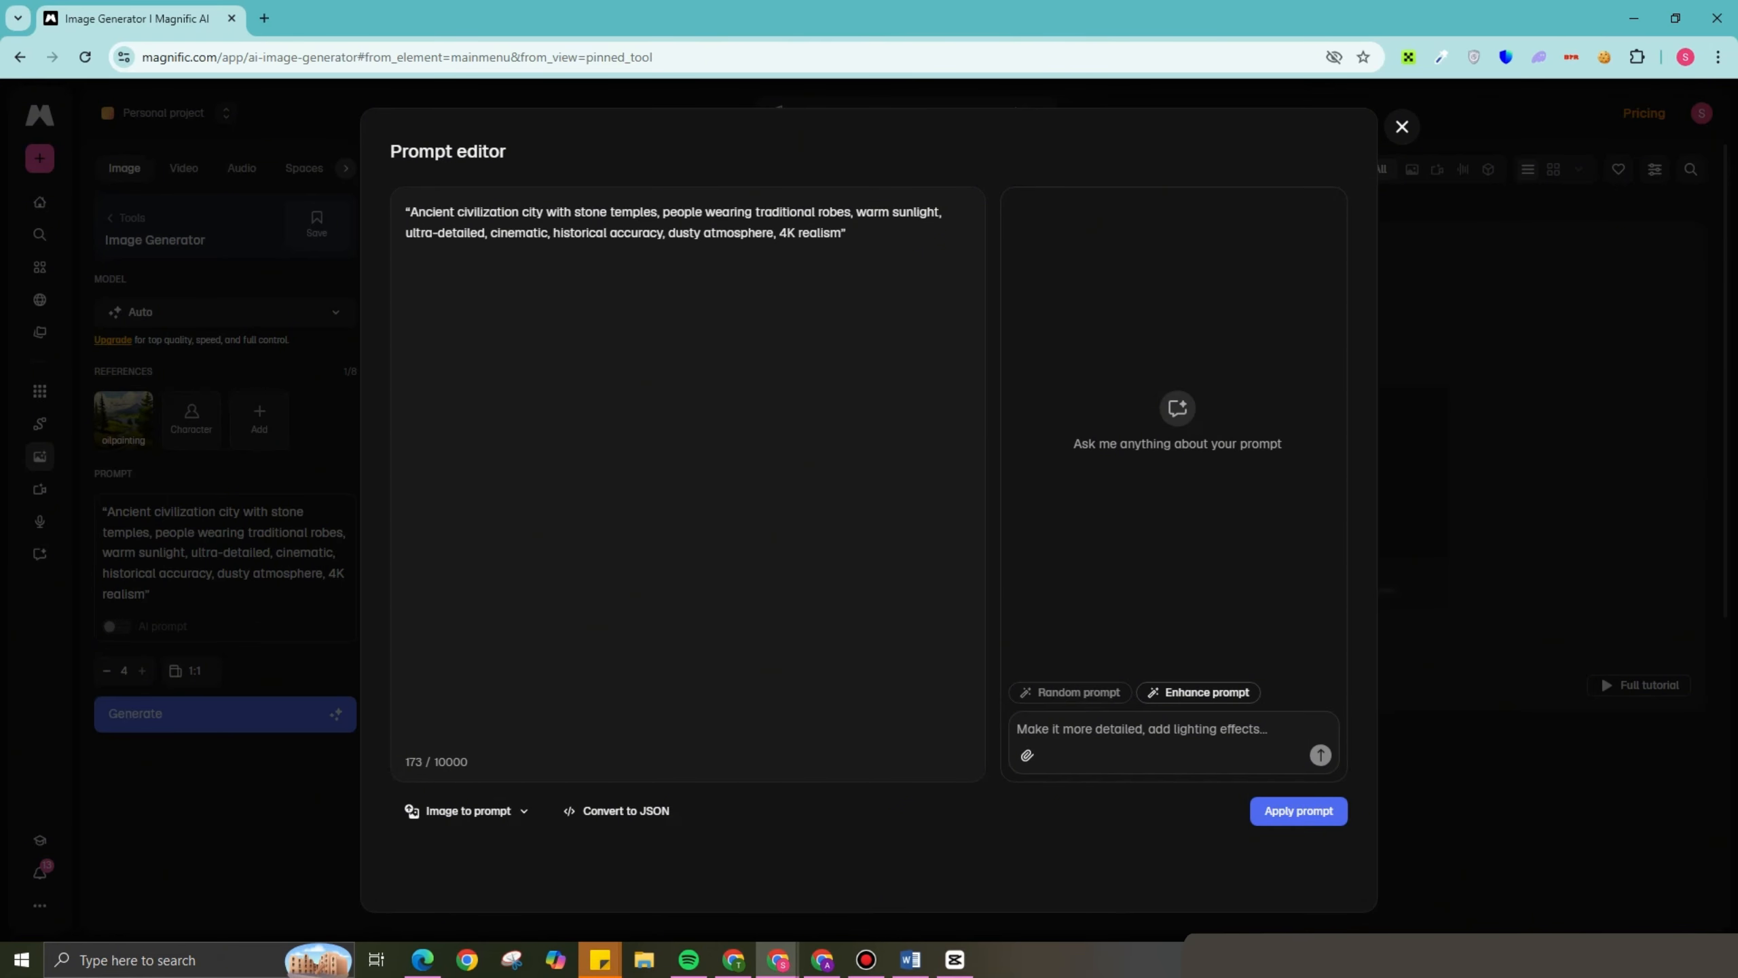
{"action": "type", "text": "1880 AMBIENCE"}
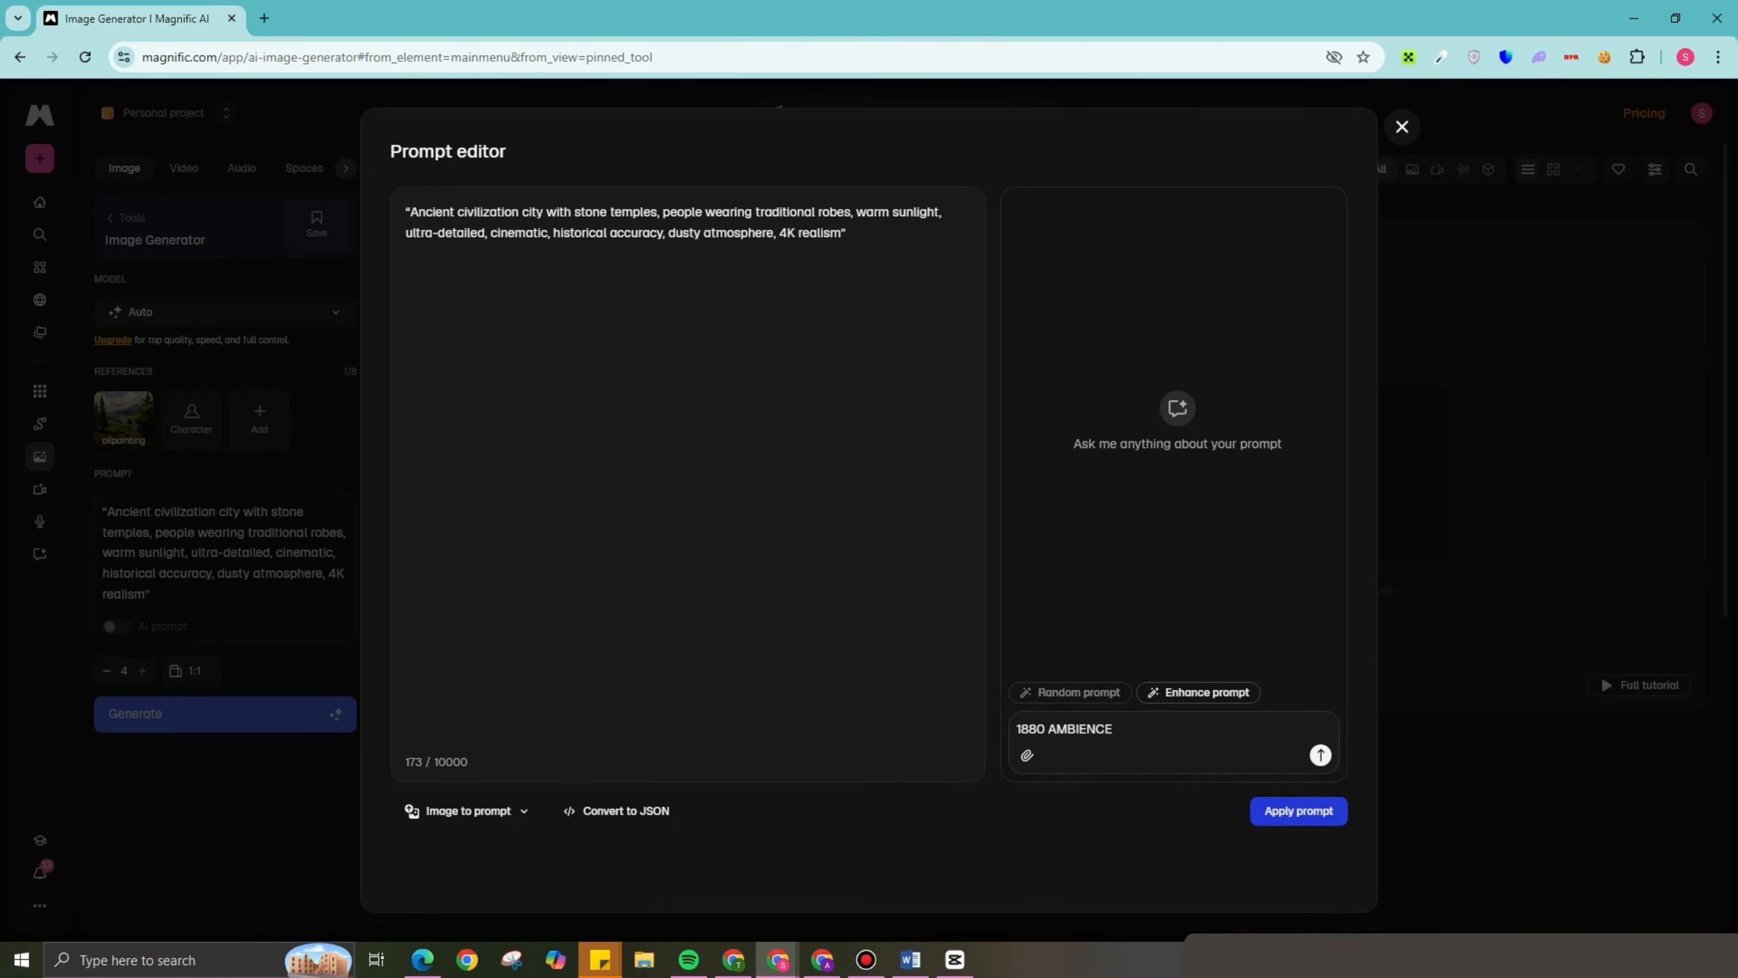
{"action": "left_click", "coordinate": [1298, 811]}
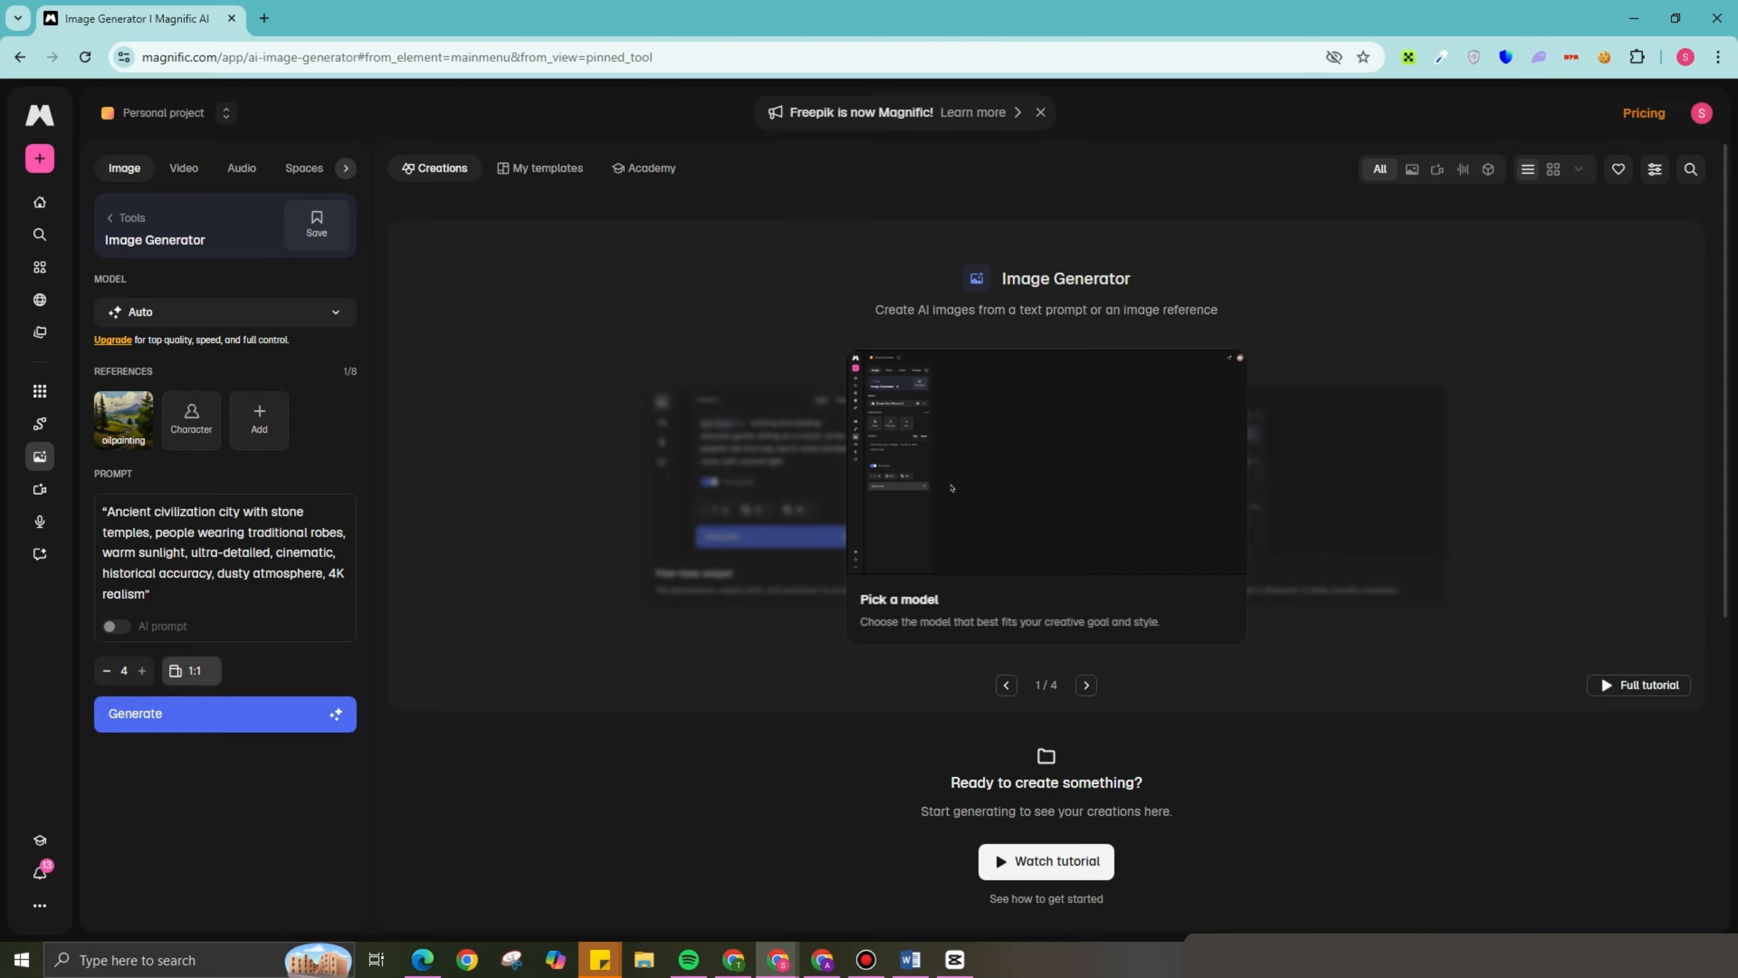
Step: Set the aspect ratio to 16:9 Widescreen and generate the Ancient Civilization images
{"action": "left_click", "coordinate": [191, 670]}
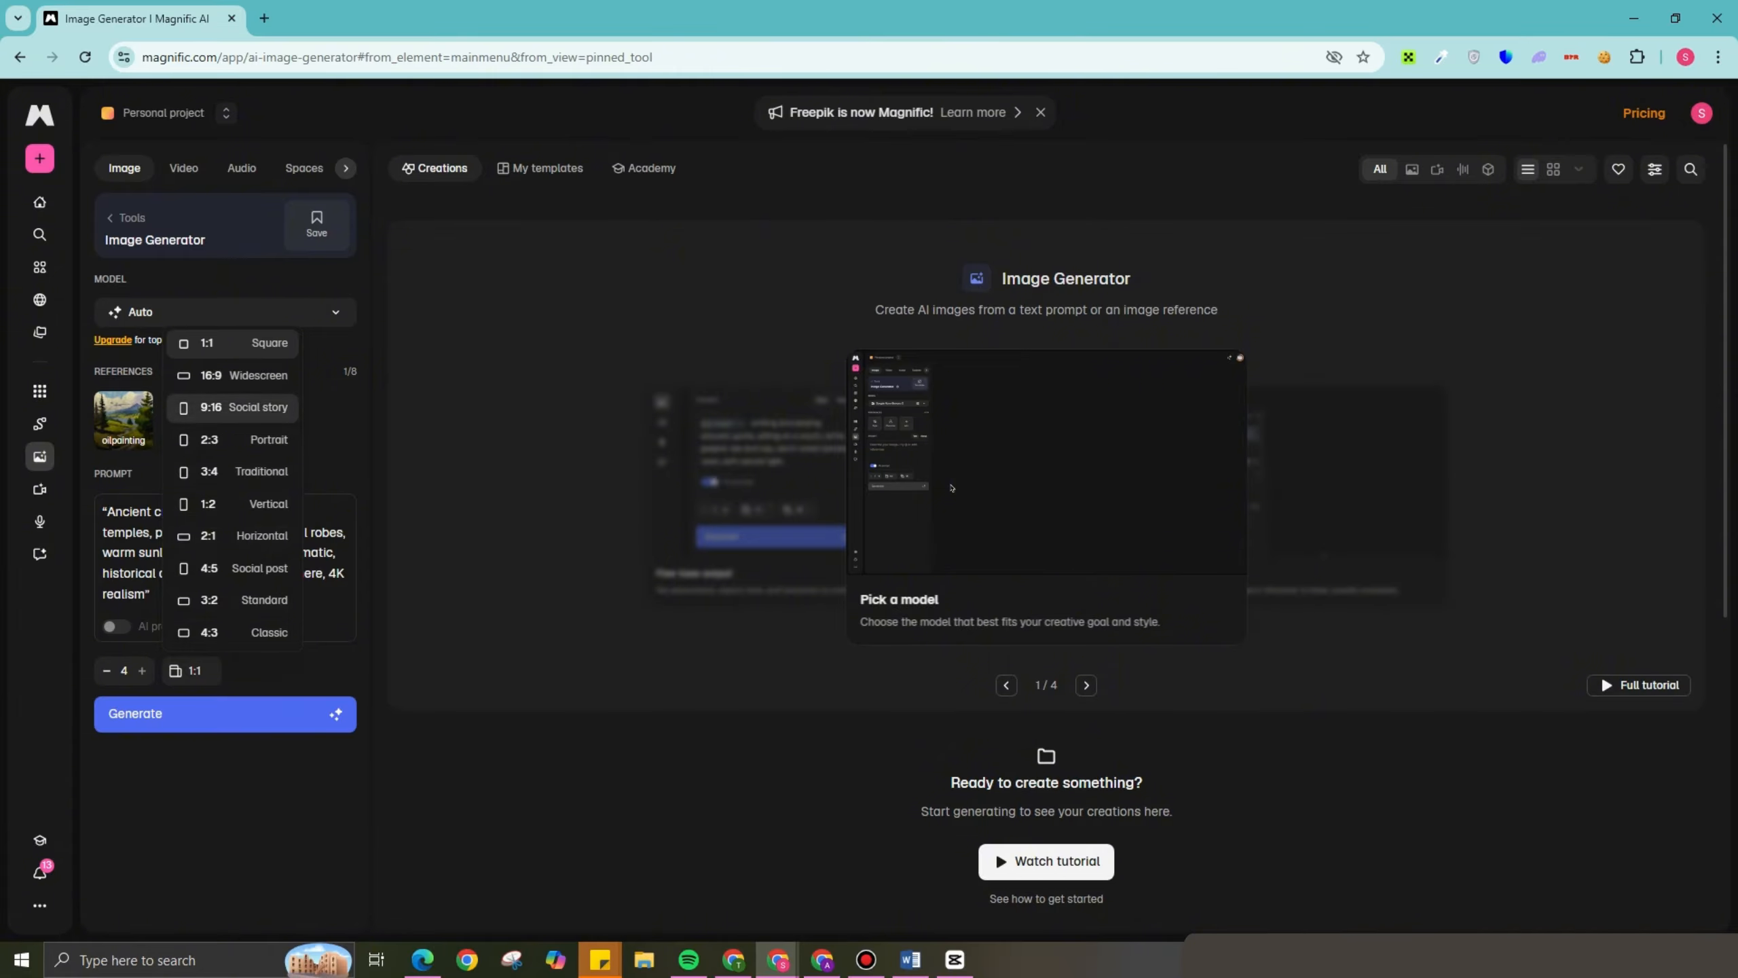
{"action": "left_click", "coordinate": [233, 376]}
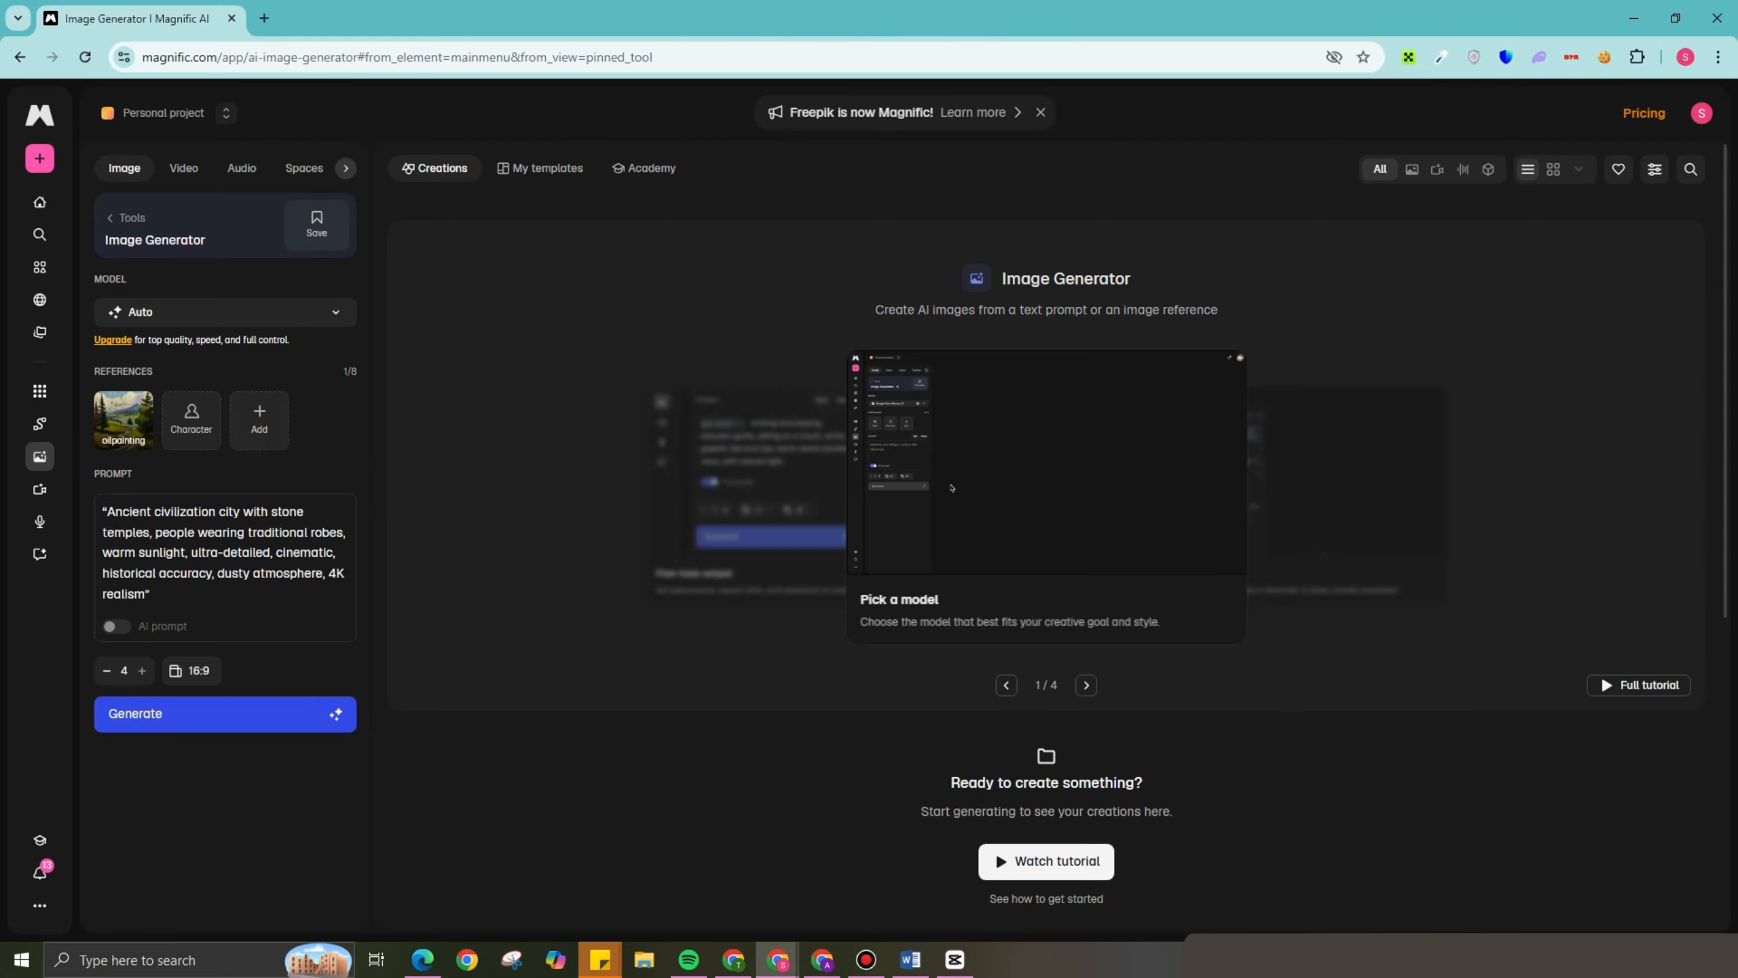
{"action": "left_click", "coordinate": [225, 714]}
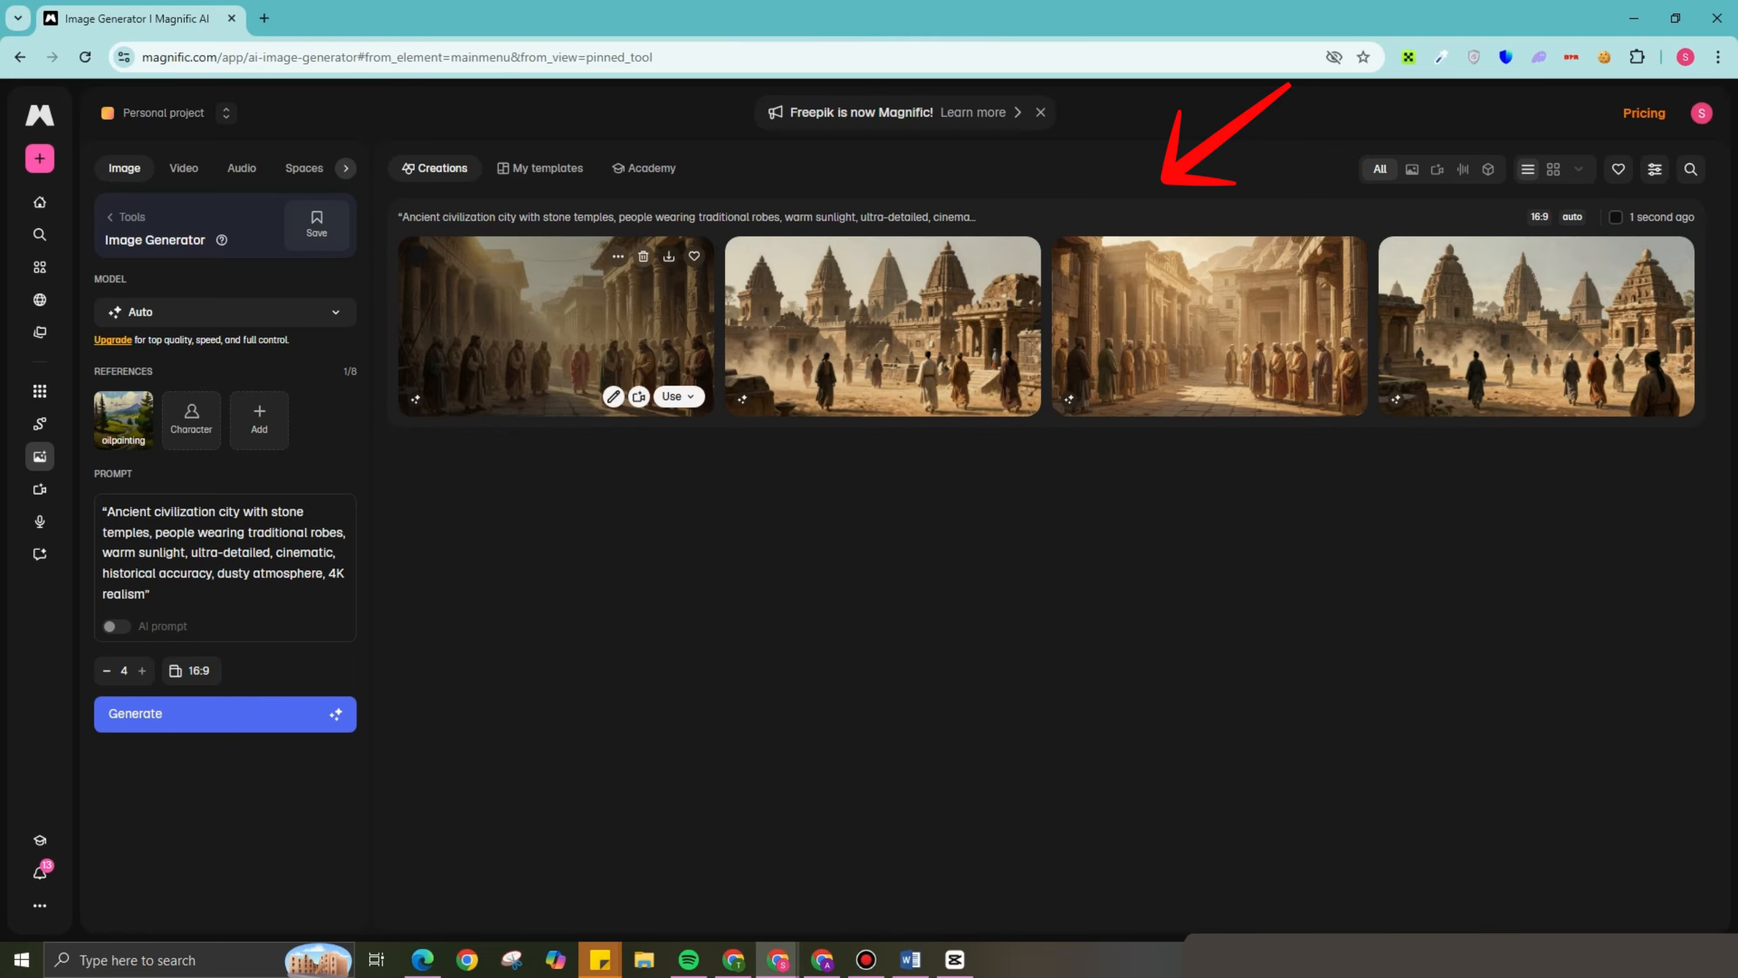
Step: View the first three generated Ancient Civilization images in detail and browse the library images similar to the third
{"action": "left_click", "coordinate": [520, 322]}
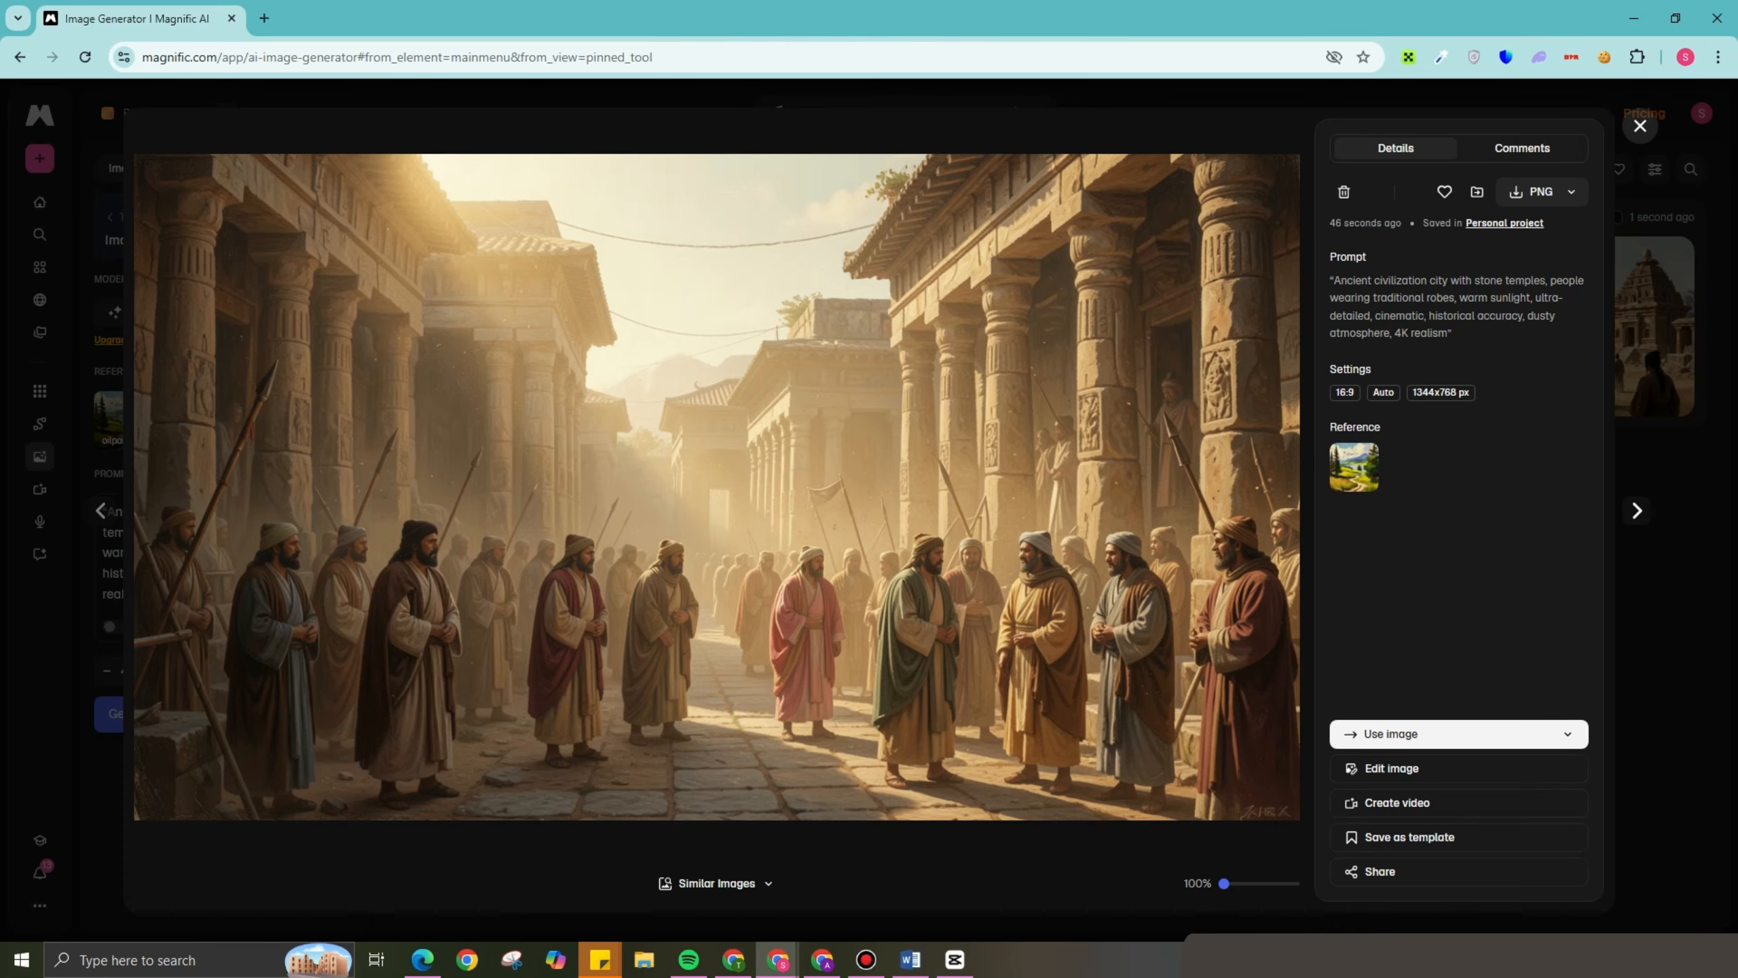
{"action": "left_click", "coordinate": [1641, 126]}
{"action": "left_click", "coordinate": [885, 327]}
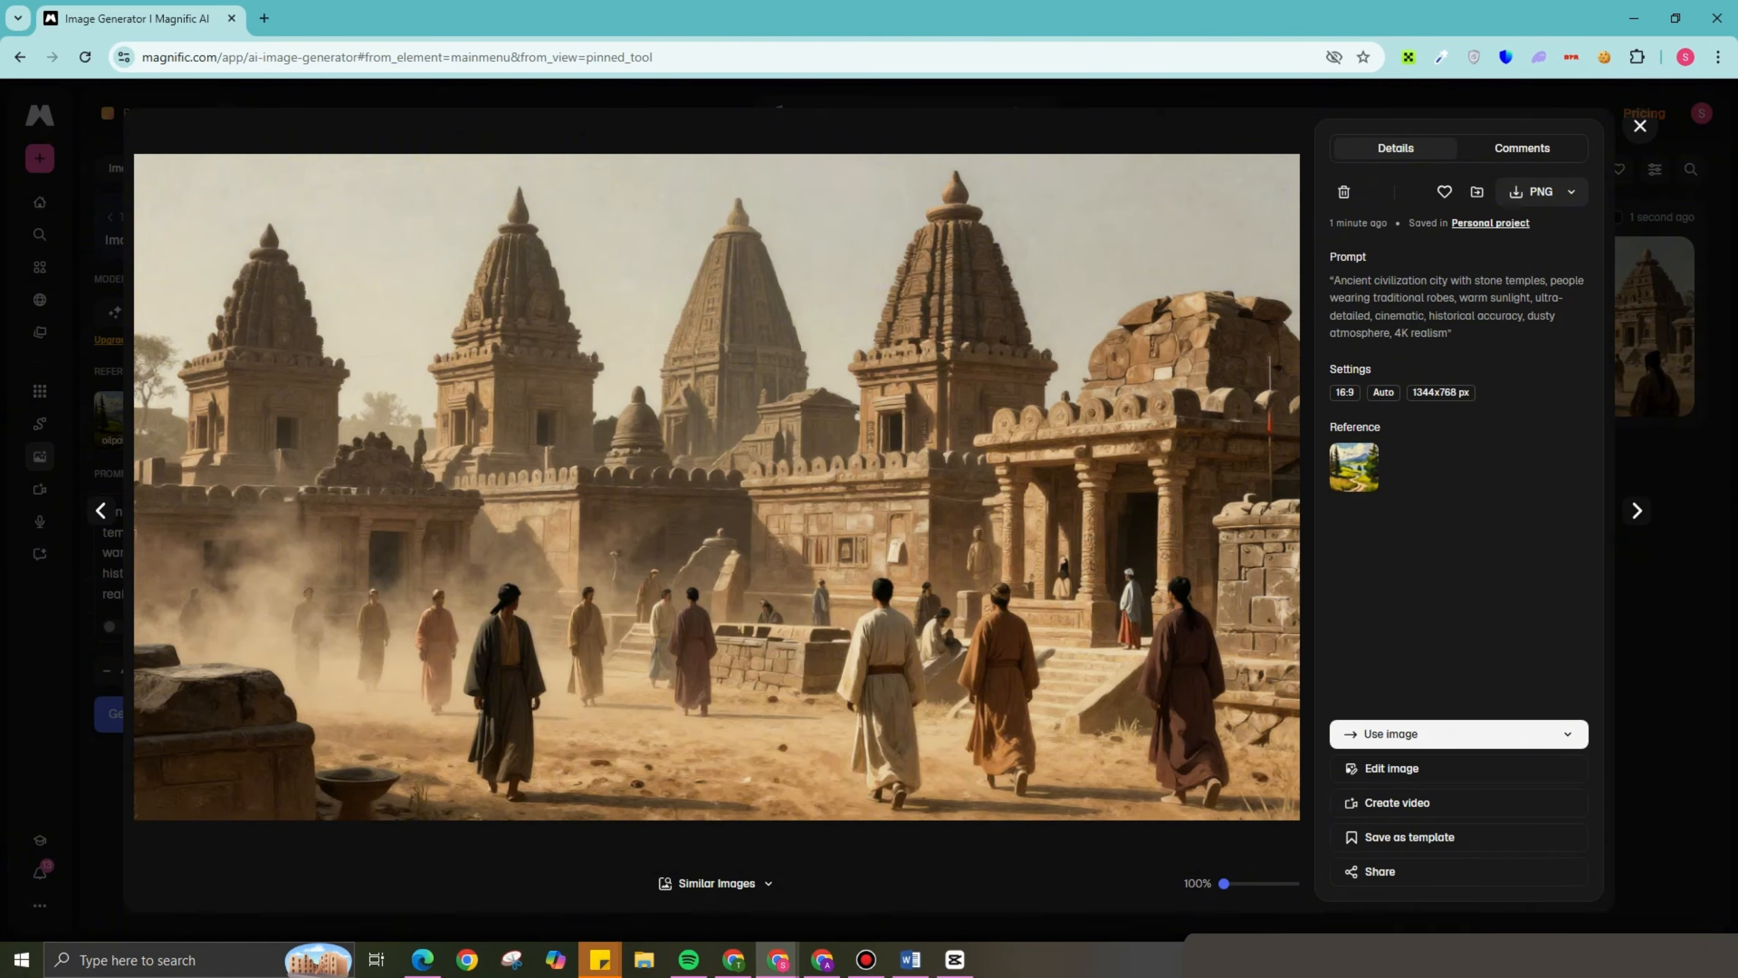
{"action": "left_click", "coordinate": [1640, 125]}
{"action": "left_click", "coordinate": [1210, 327]}
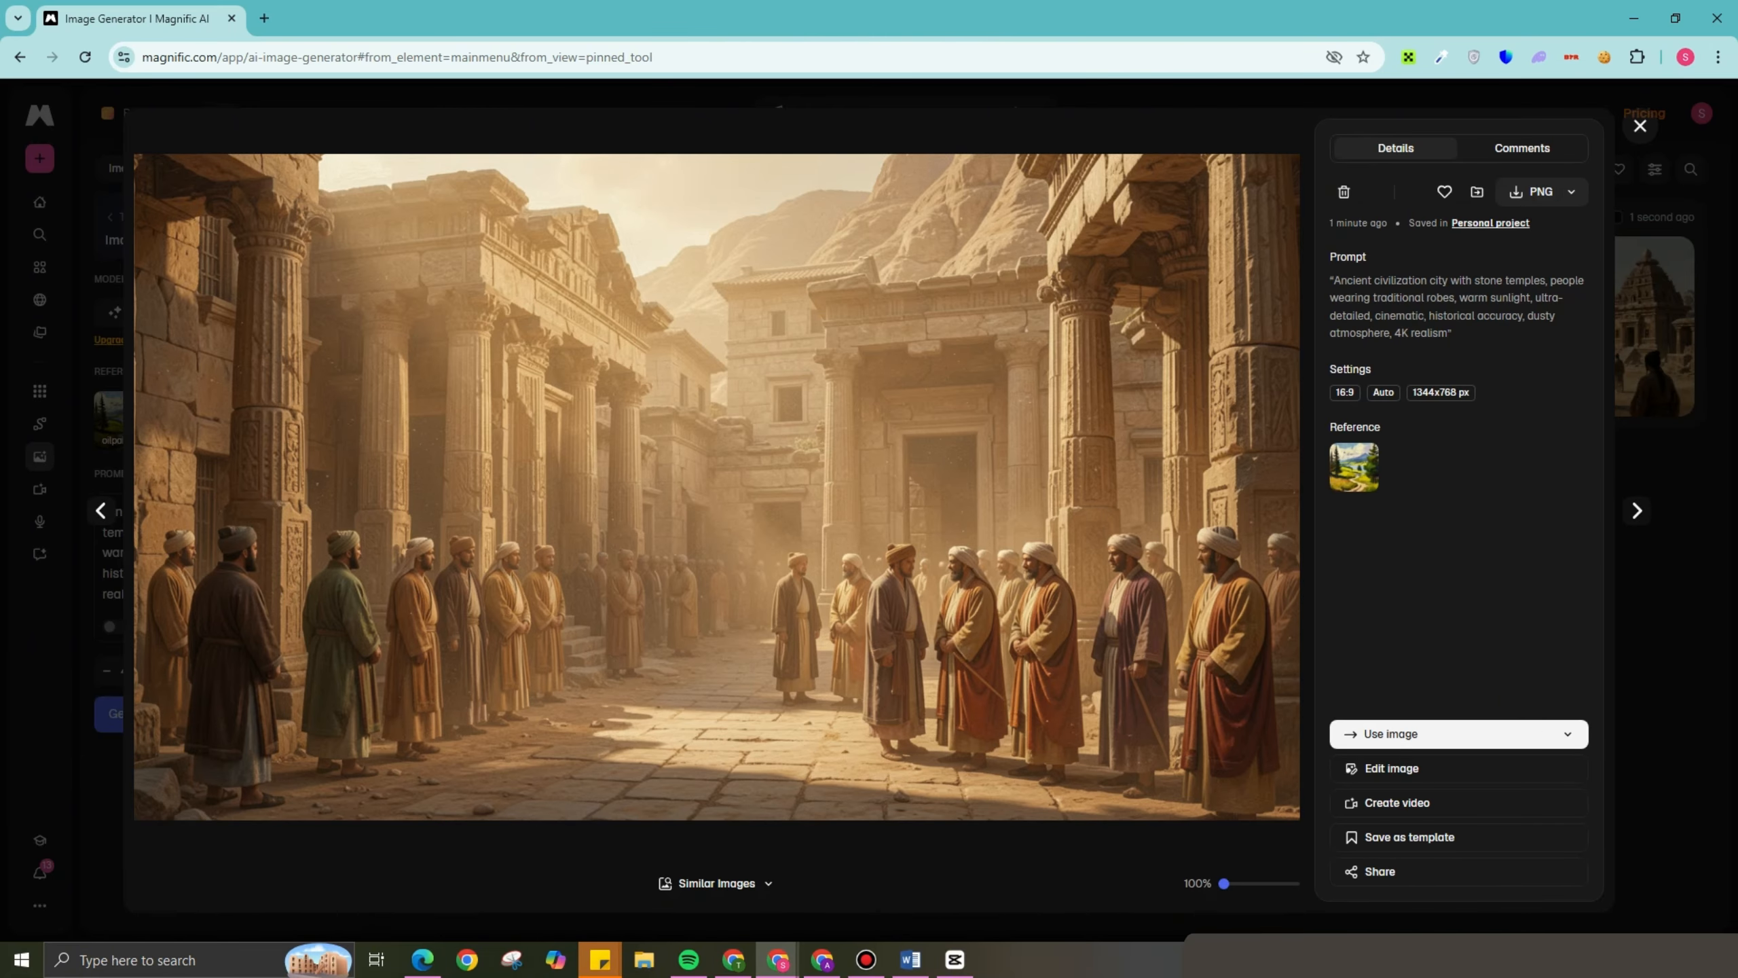
{"action": "left_click", "coordinate": [715, 884]}
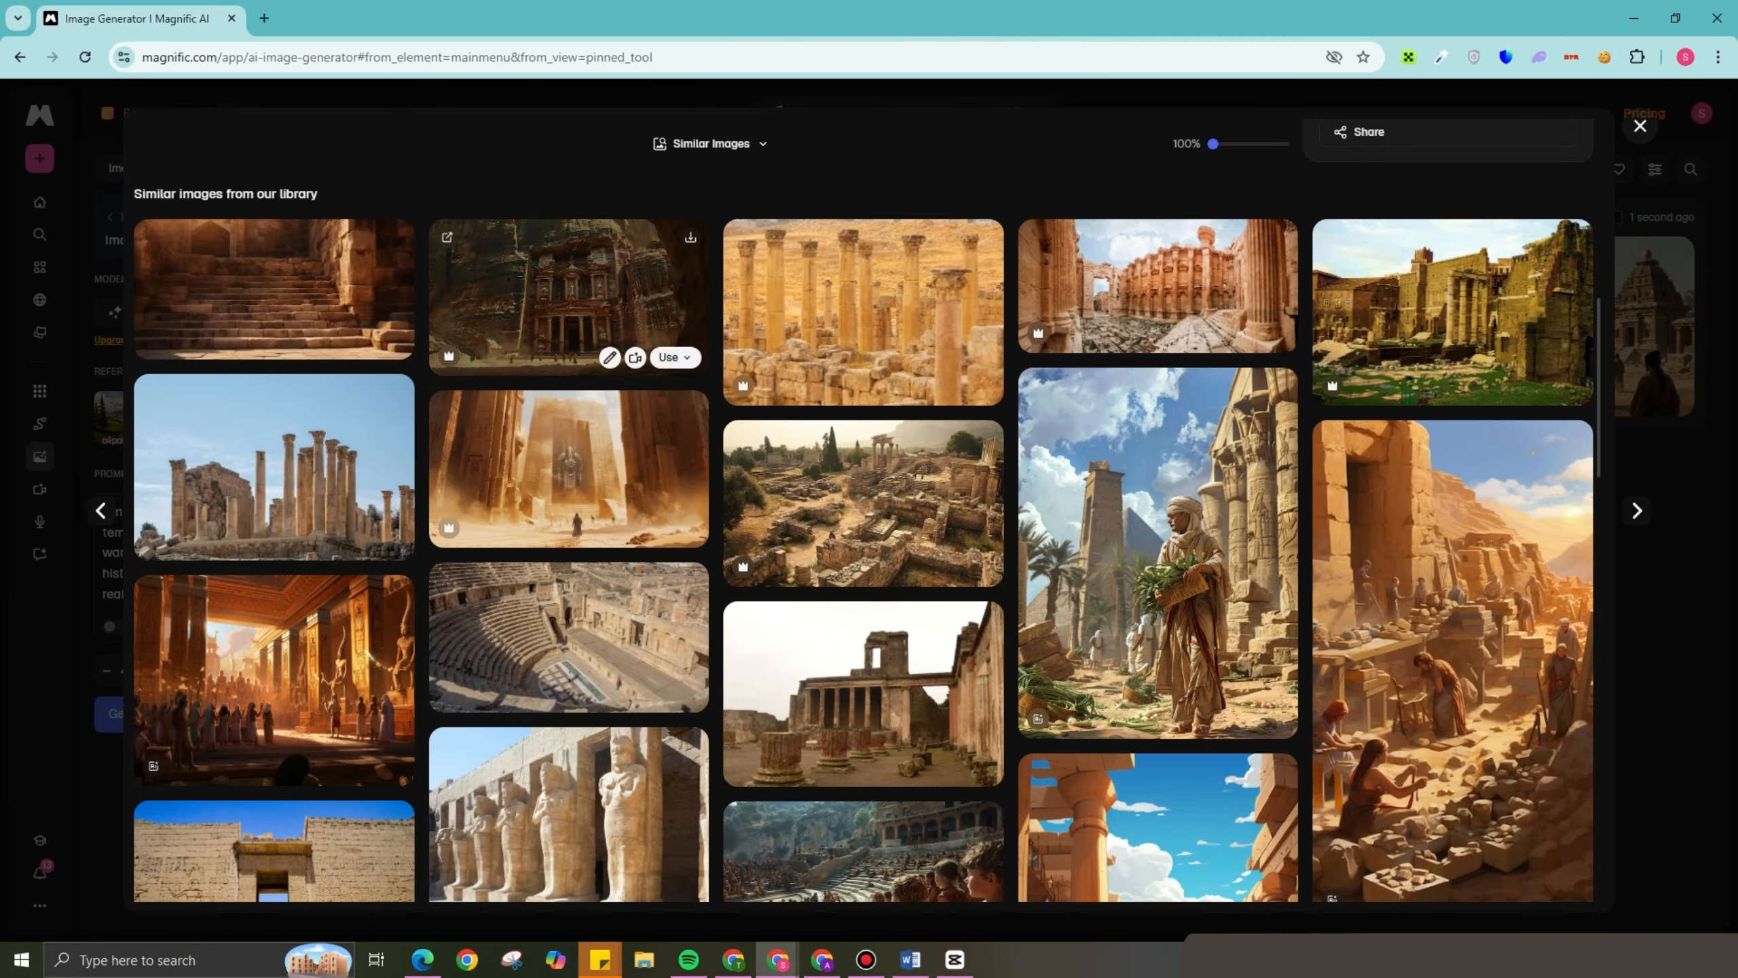
{"action": "left_click", "coordinate": [1640, 126]}
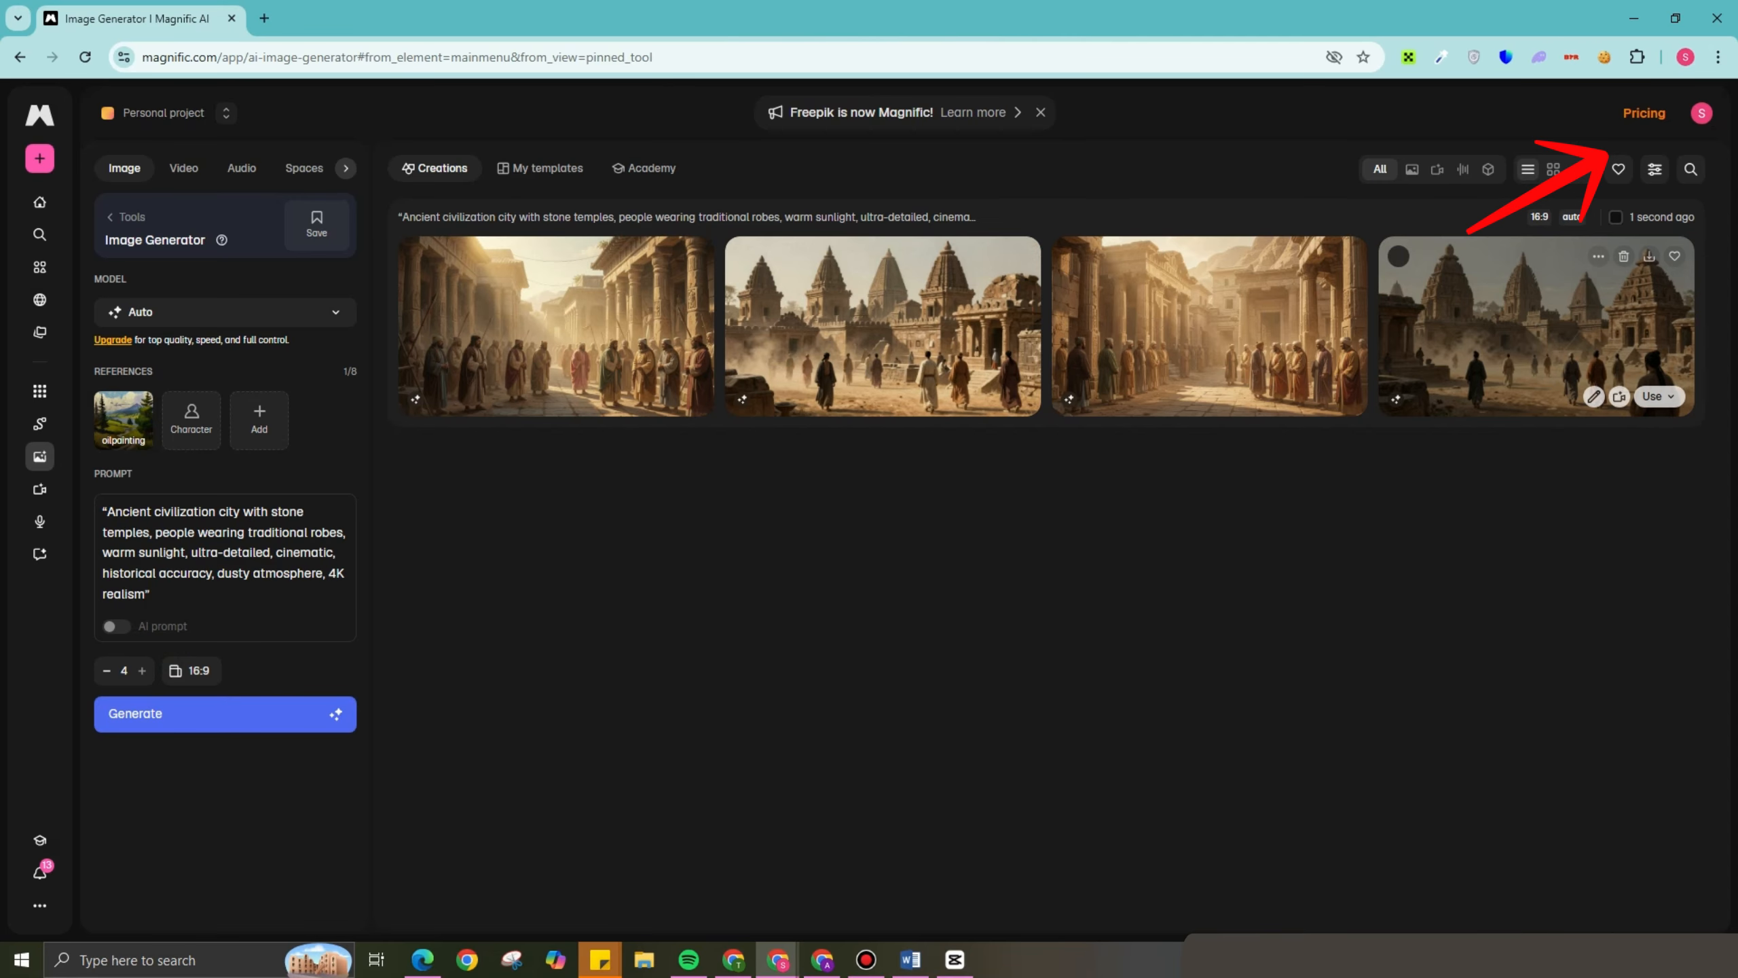
Step: Open the fourth Ancient Civilization image in the Image Upscaler, dismiss the plan offer and view the upscaling settings
{"action": "left_click", "coordinate": [1516, 315]}
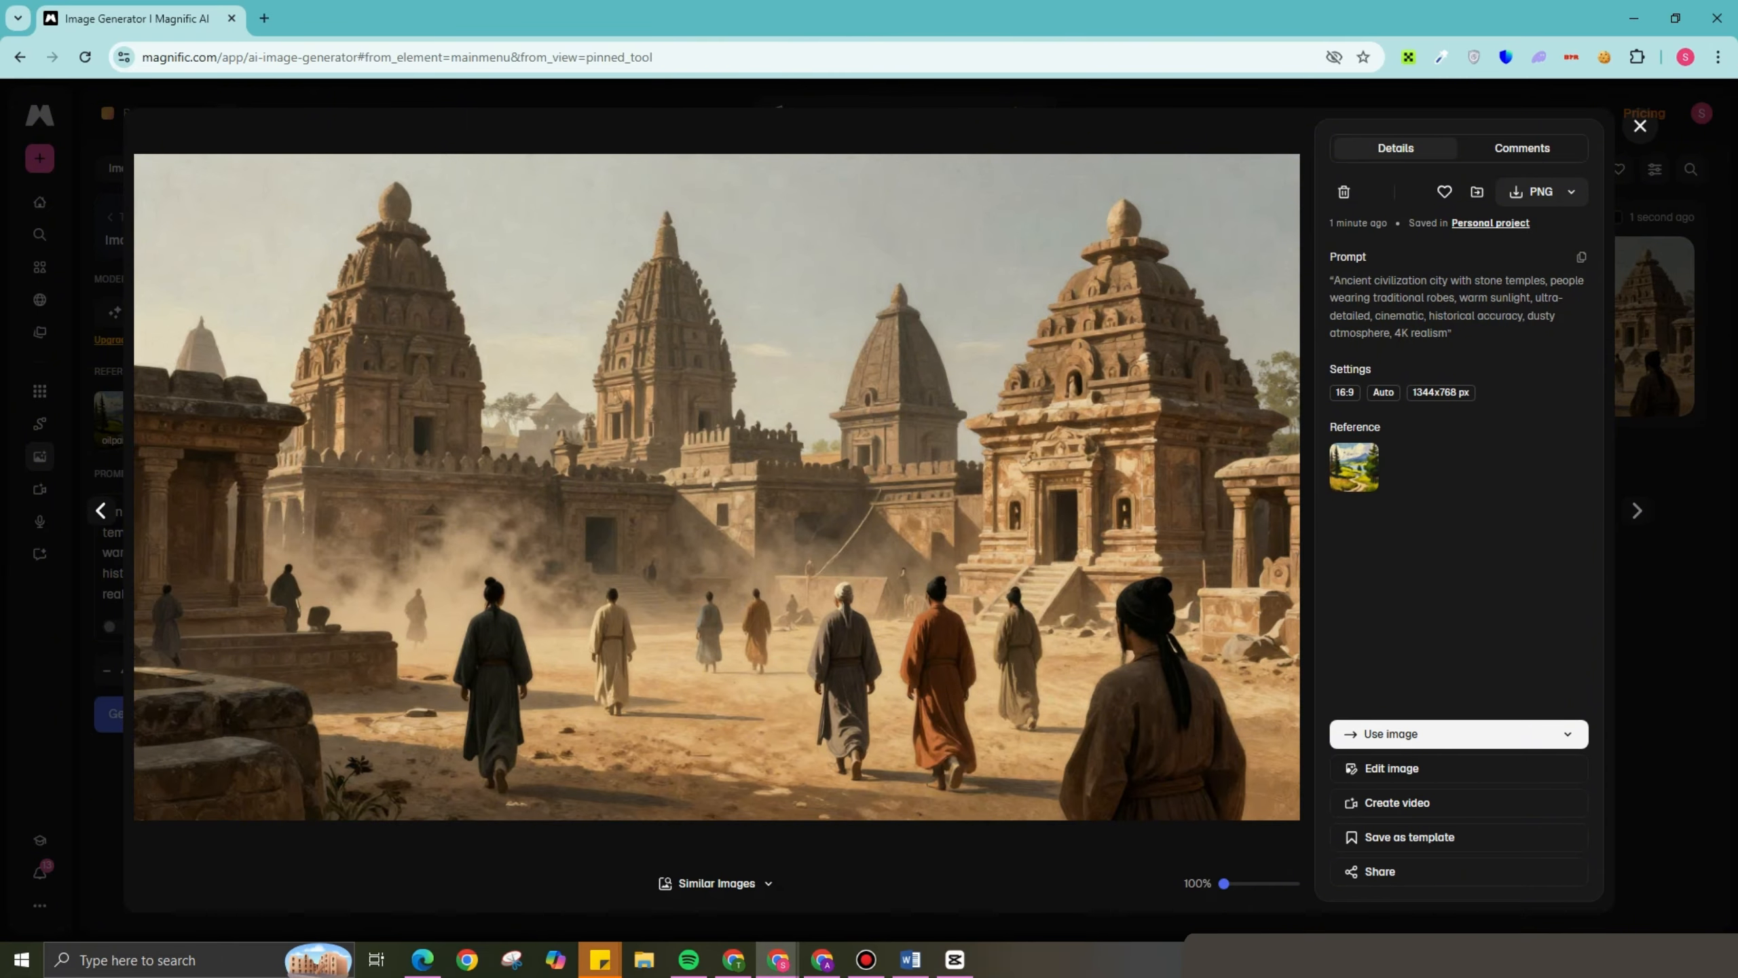
{"action": "left_click", "coordinate": [1459, 733]}
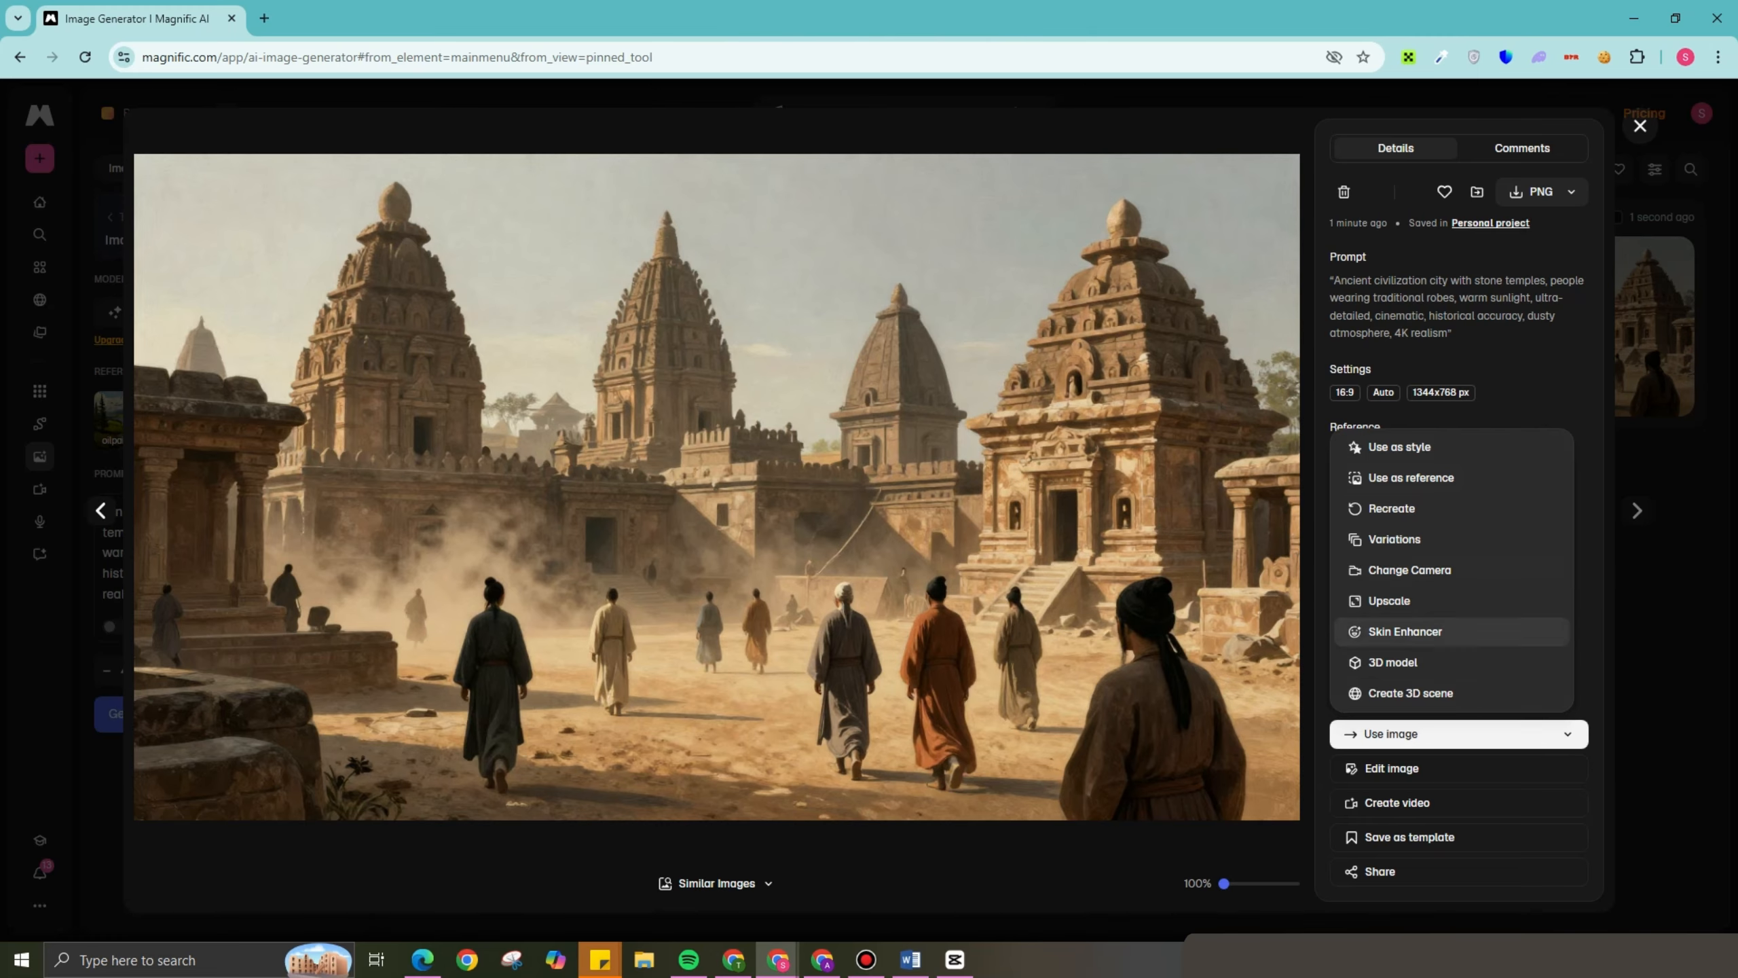
{"action": "left_click", "coordinate": [1389, 601]}
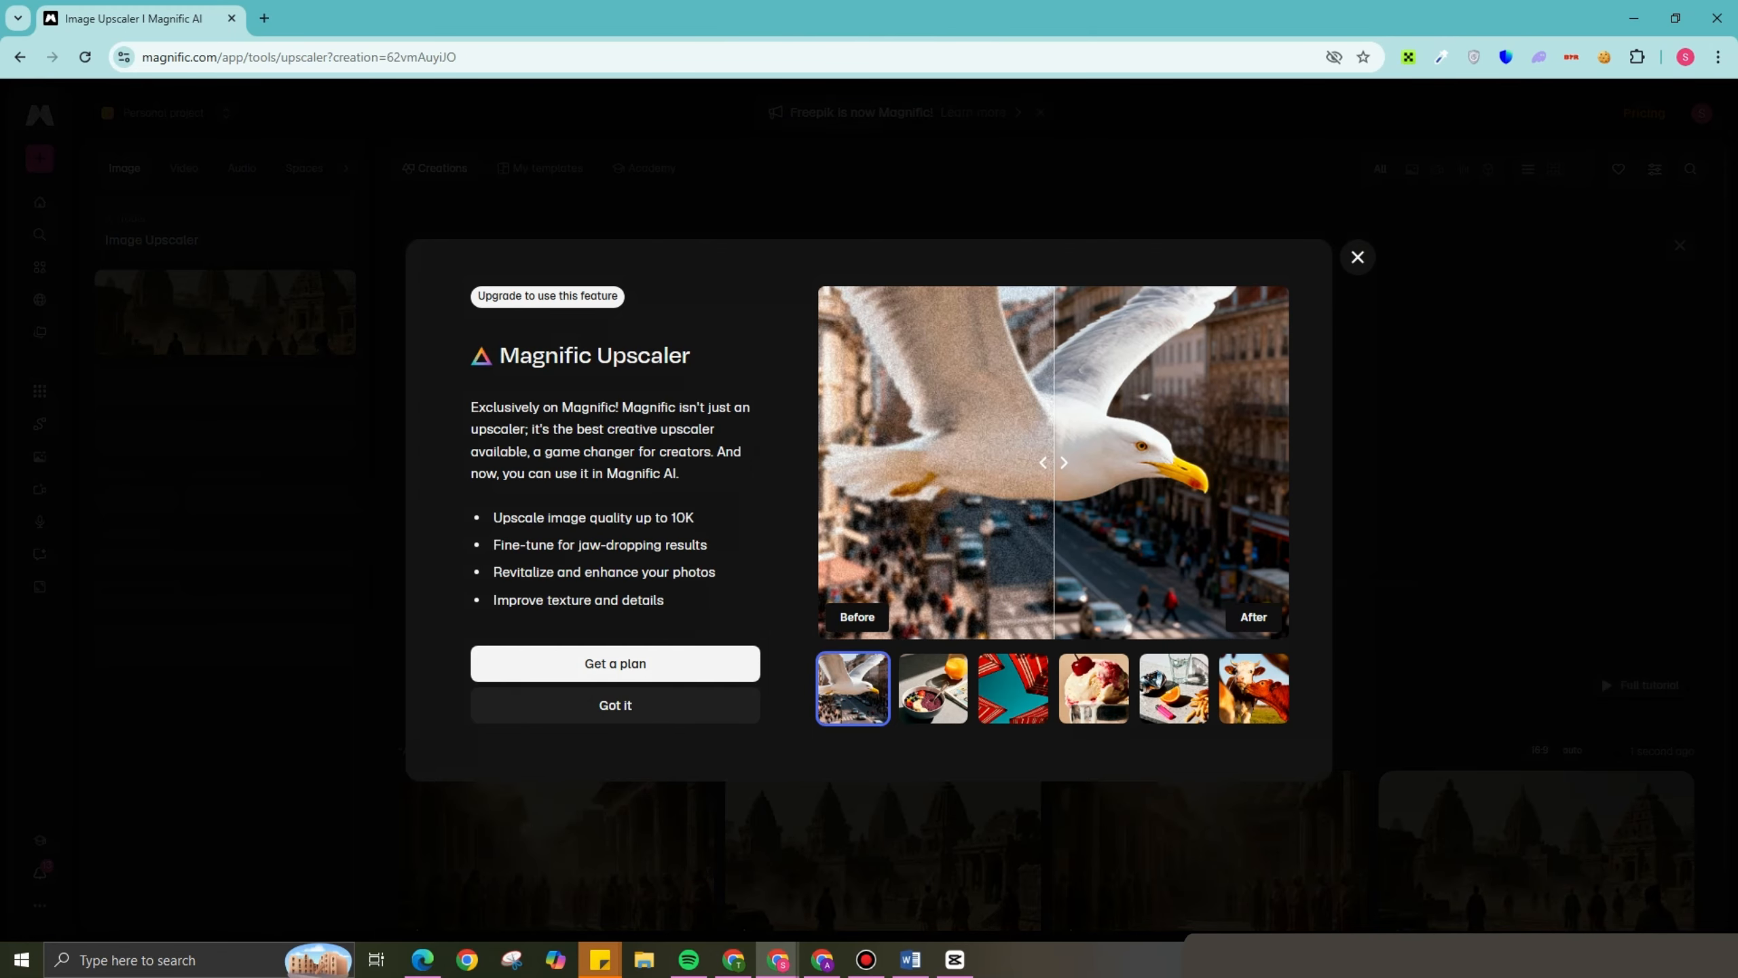
{"action": "left_click", "coordinate": [189, 330]}
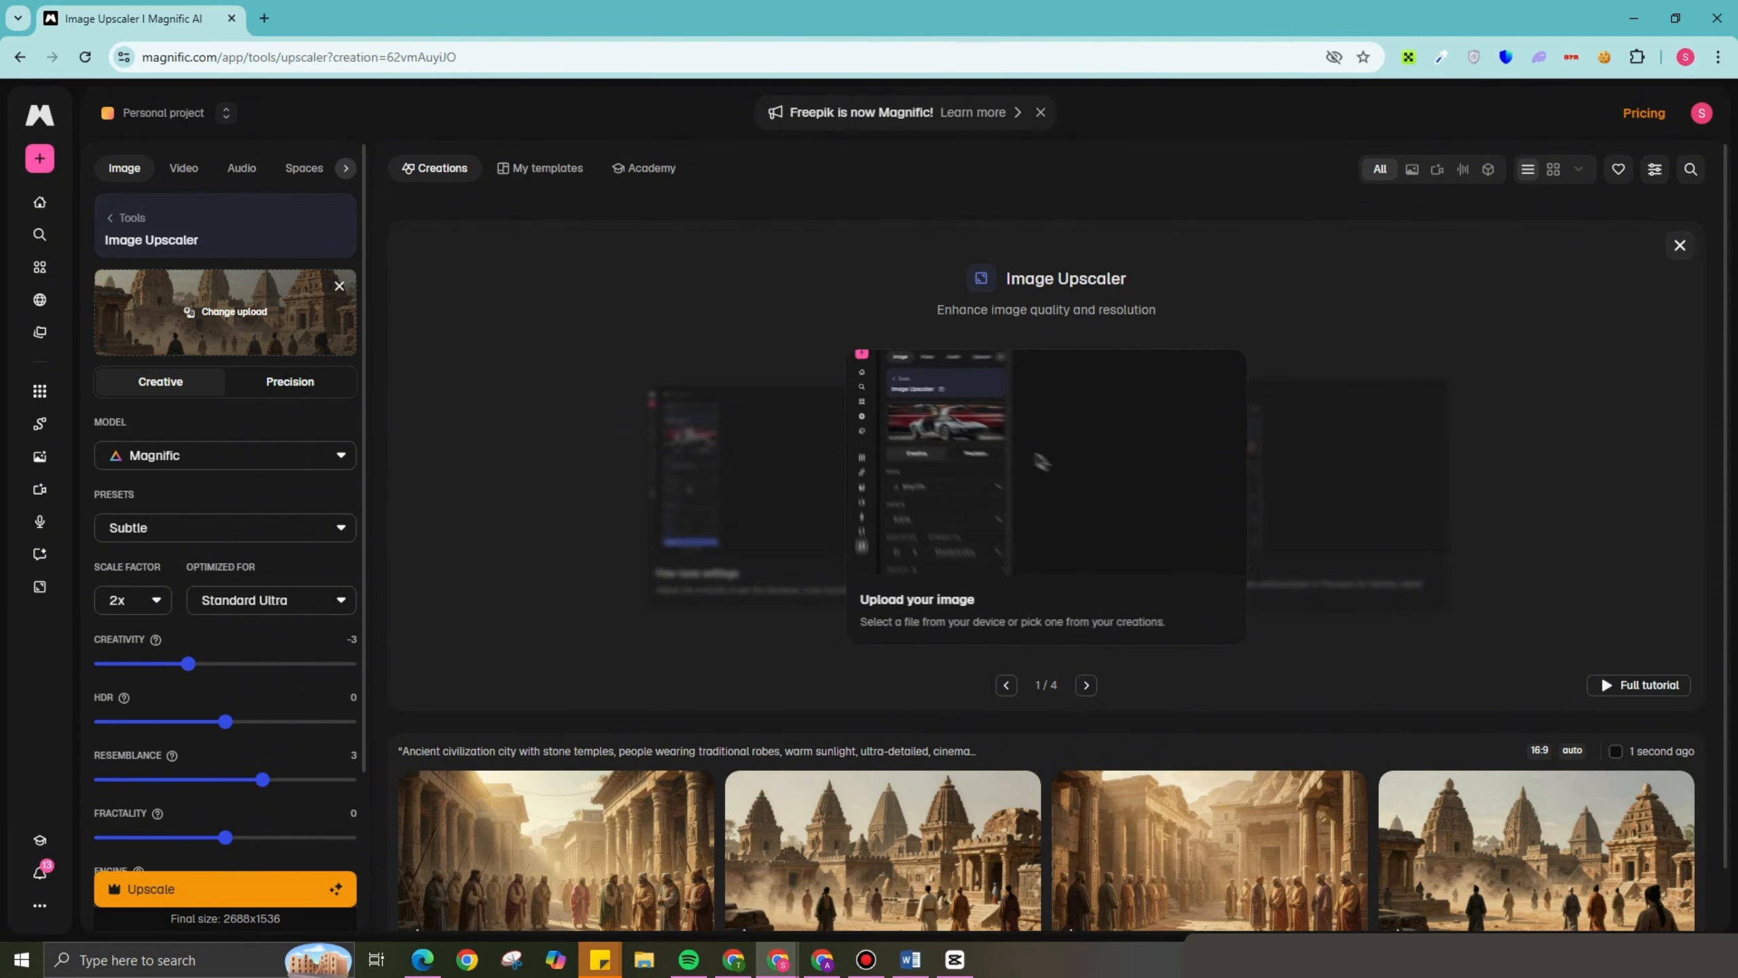
{"action": "left_click", "coordinate": [226, 312]}
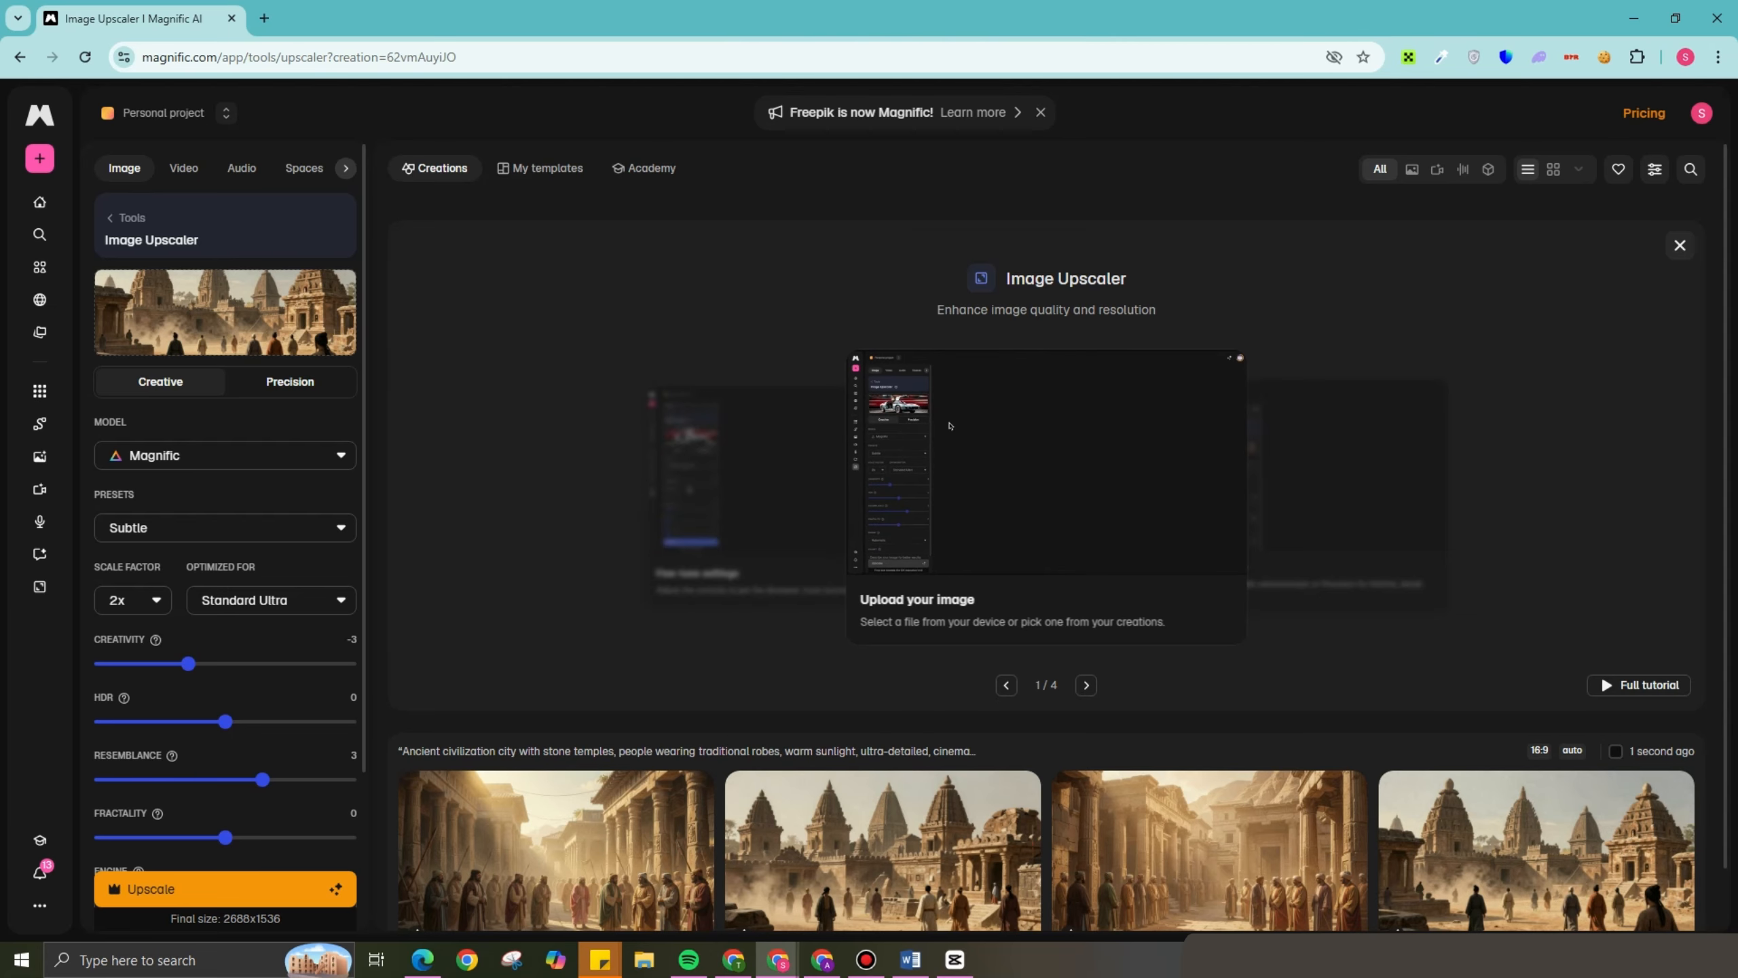
Step: Download the fourth Ancient Civilization image, then view the downloaded file maximized and close it
{"action": "scroll", "coordinate": [1533, 822], "scroll_direction": "down", "scroll_amount": 1}
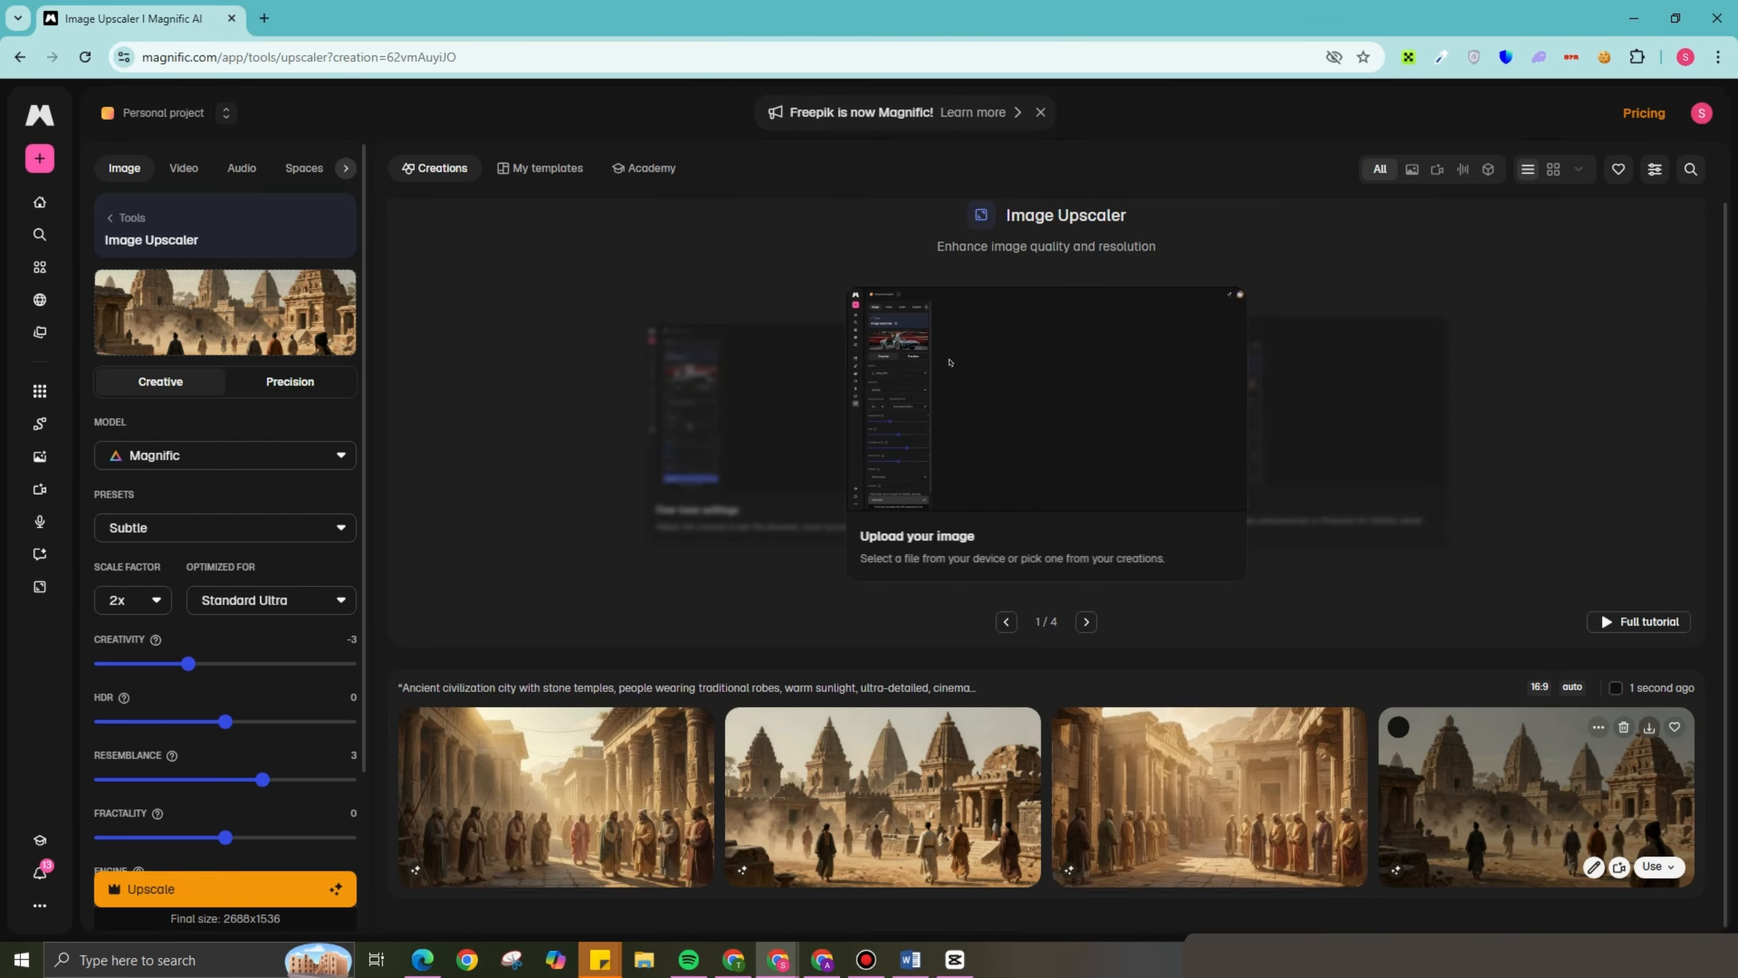
{"action": "left_click", "coordinate": [1649, 727]}
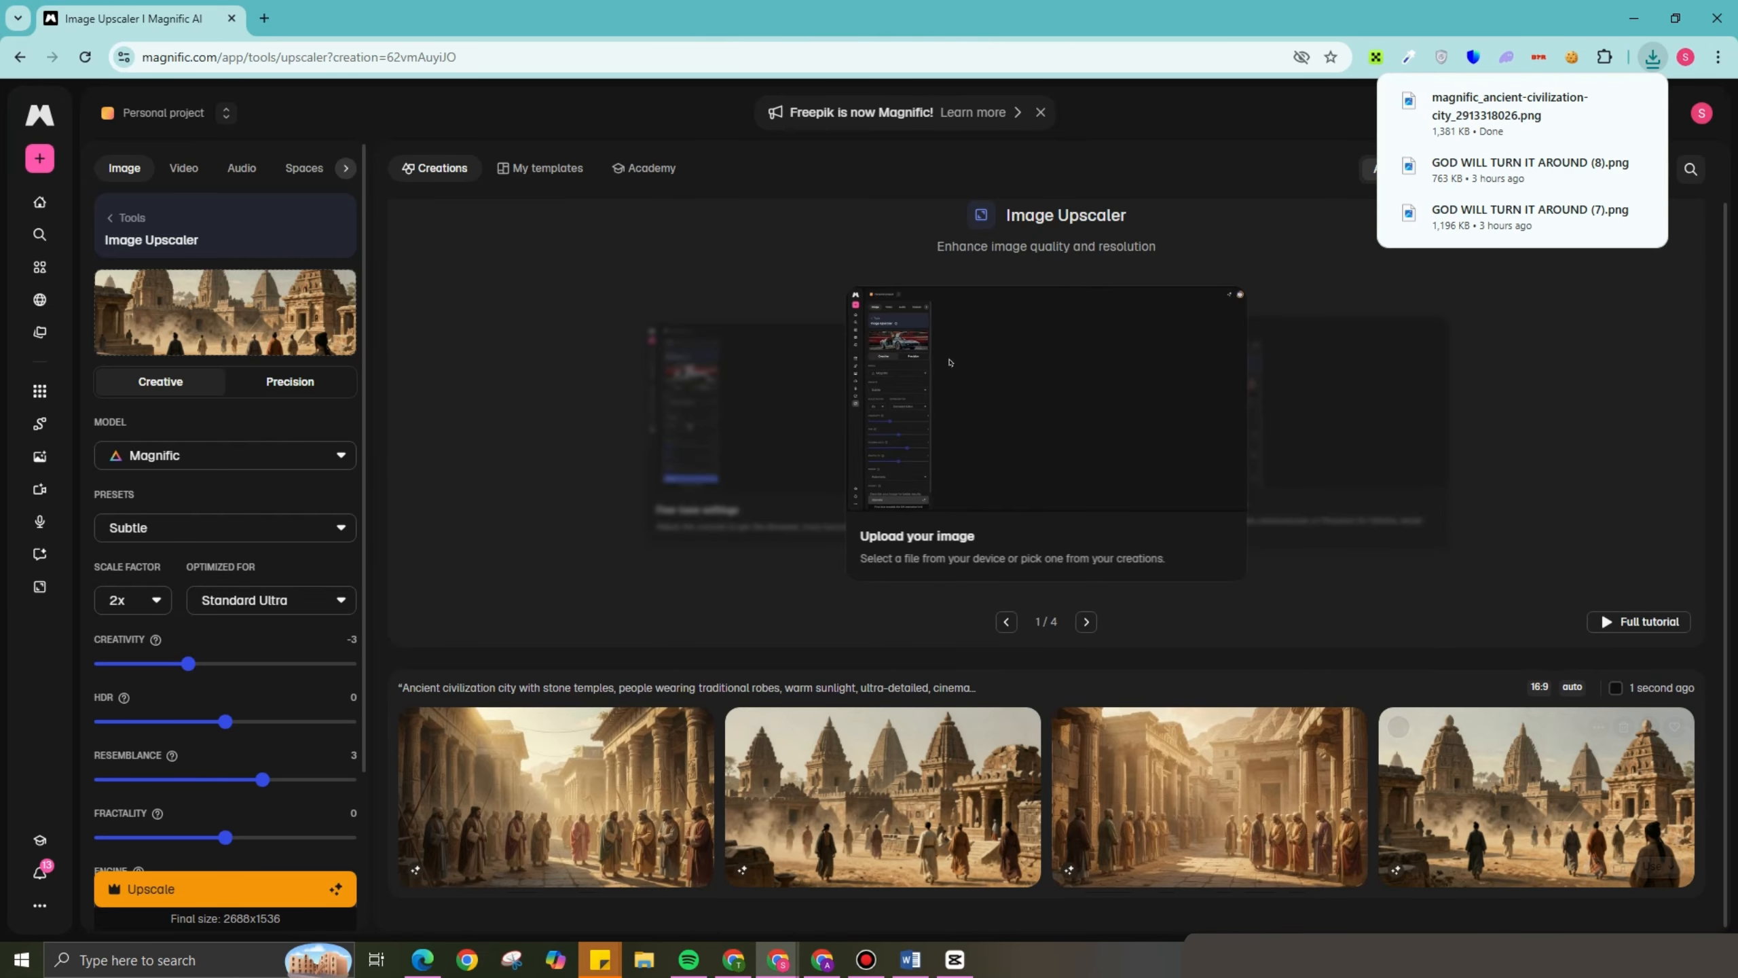
{"action": "left_click", "coordinate": [1506, 109]}
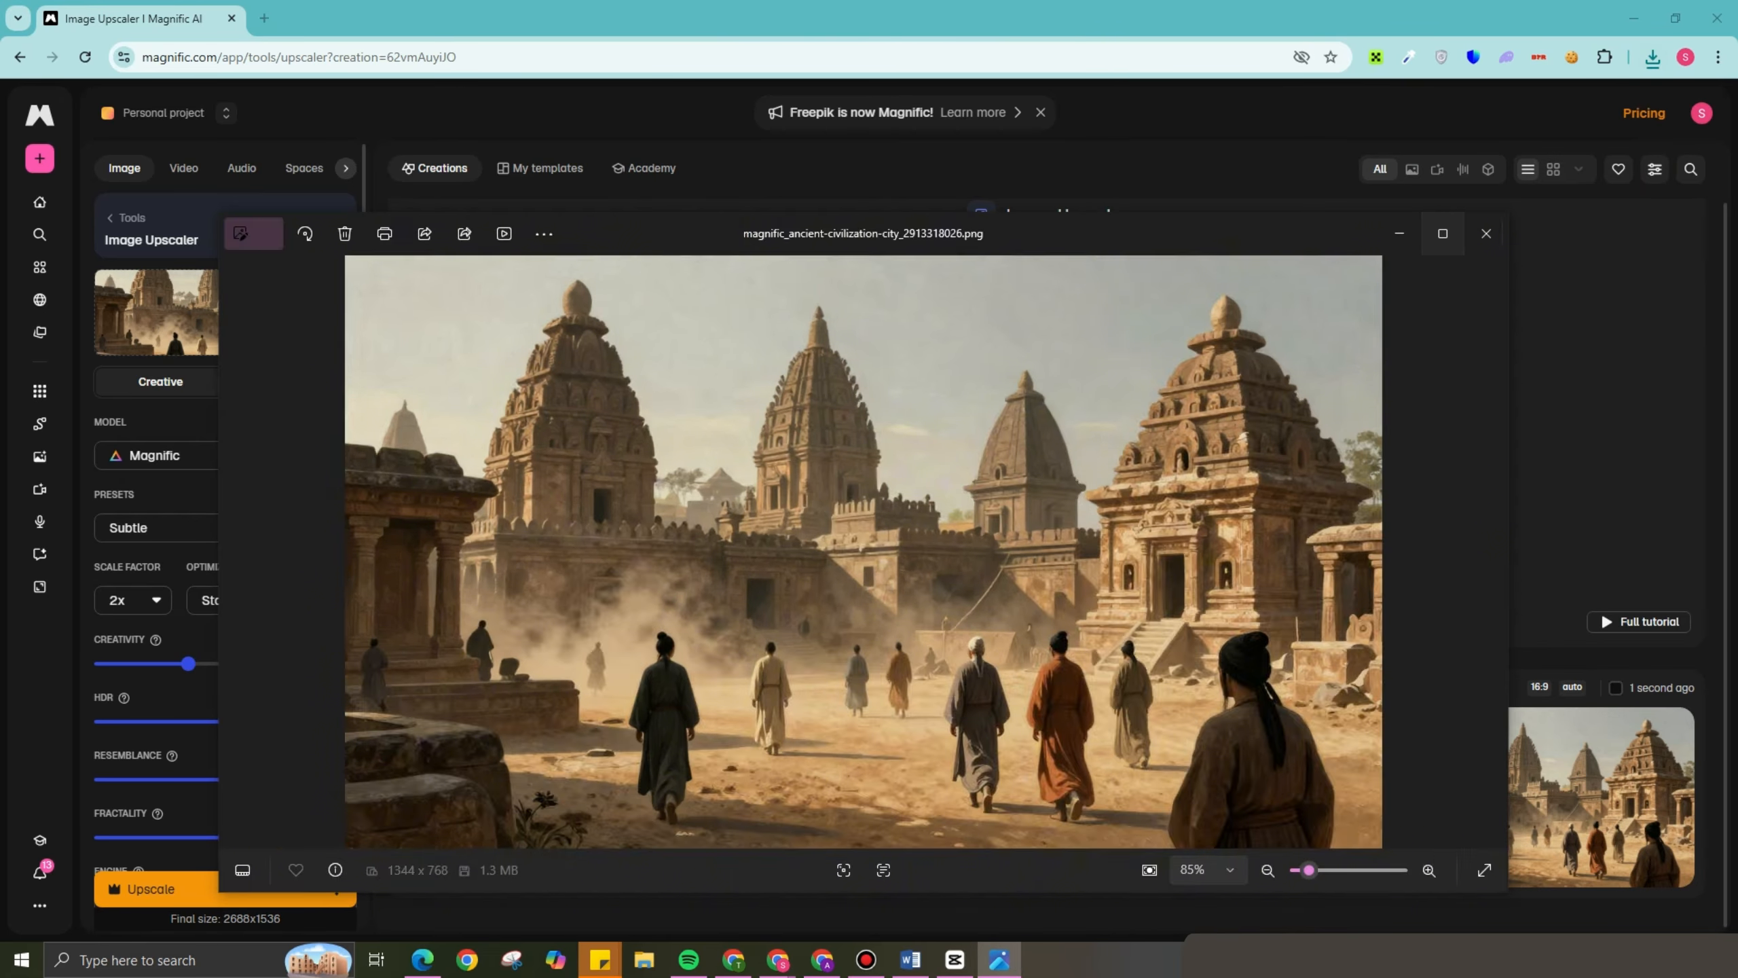
{"action": "left_click", "coordinate": [1443, 233]}
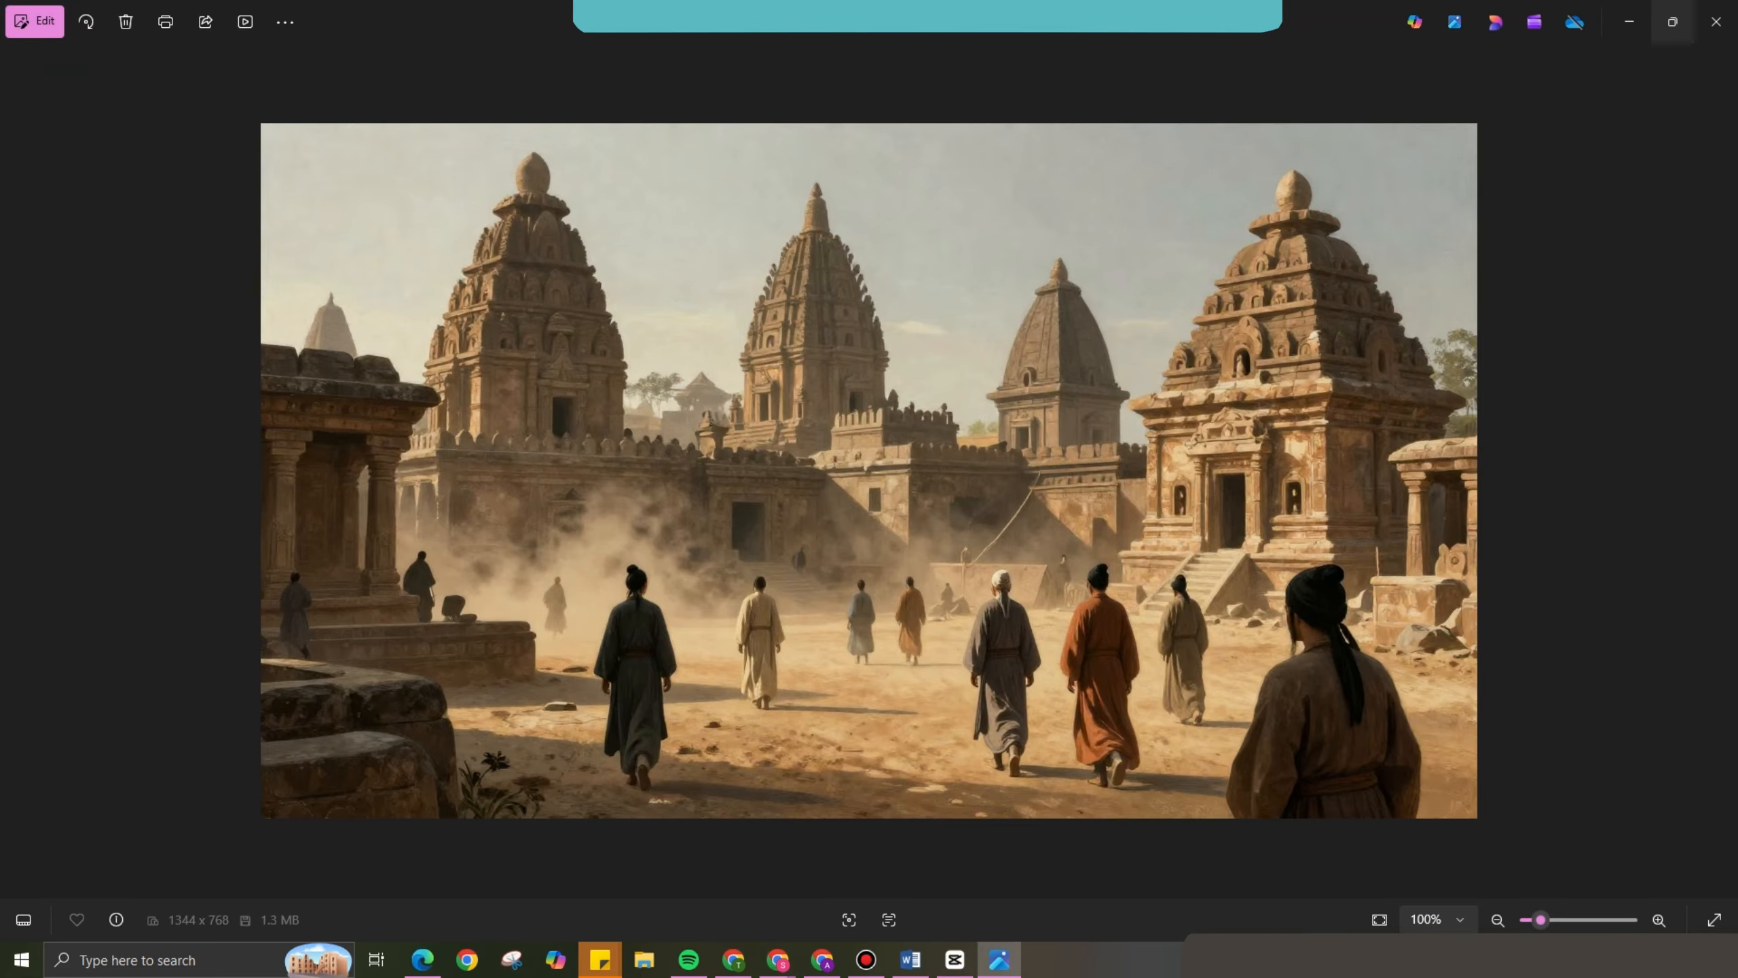
{"action": "left_click", "coordinate": [1717, 21]}
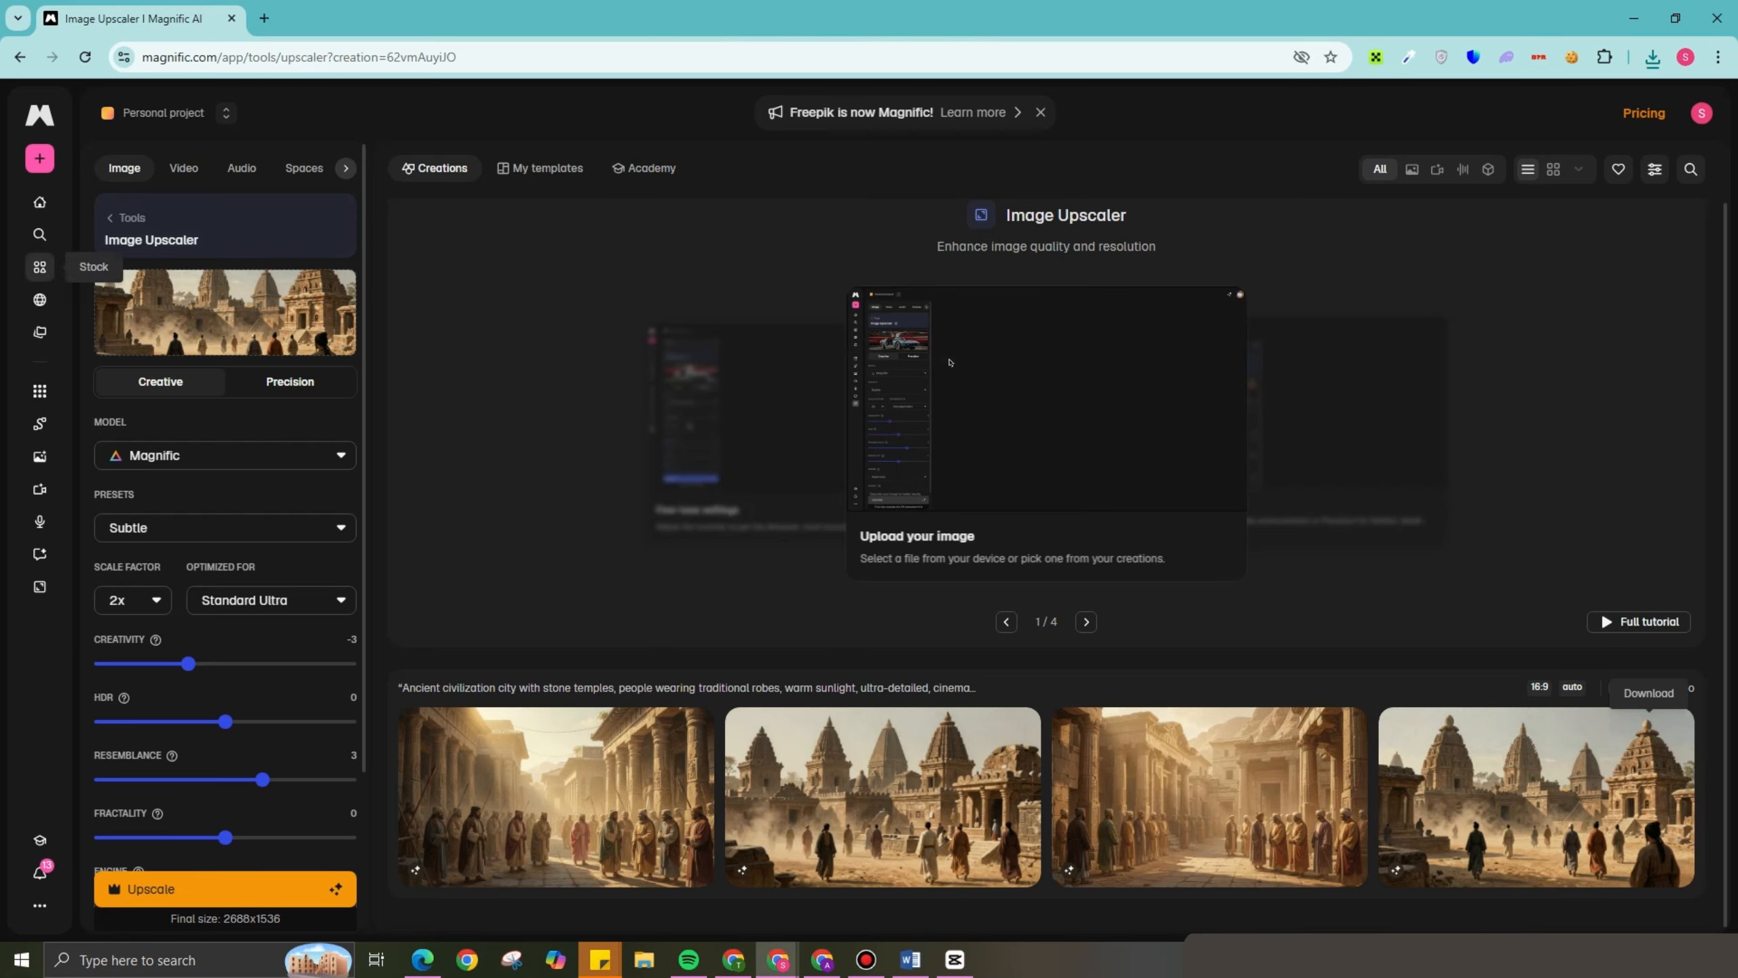
Step: Return to the Image Generator, then switch to the ChatGPT conversation and copy the Medieval Times prompt
{"action": "left_click", "coordinate": [40, 202]}
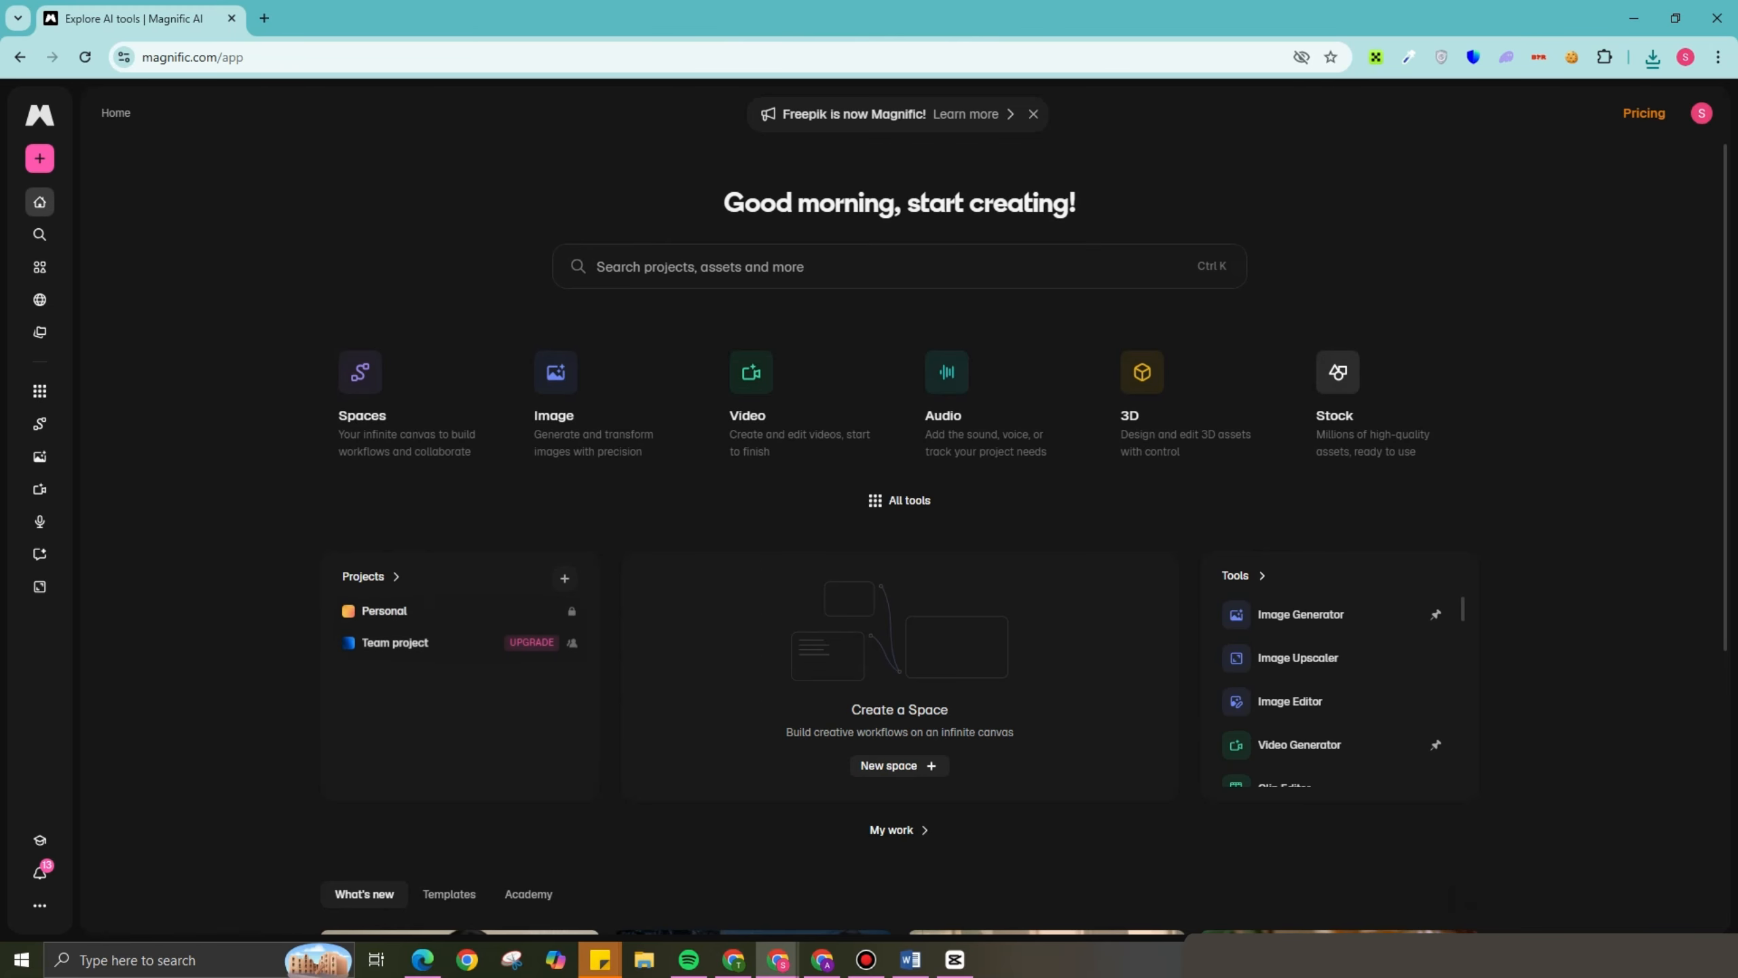
{"action": "left_click", "coordinate": [39, 456]}
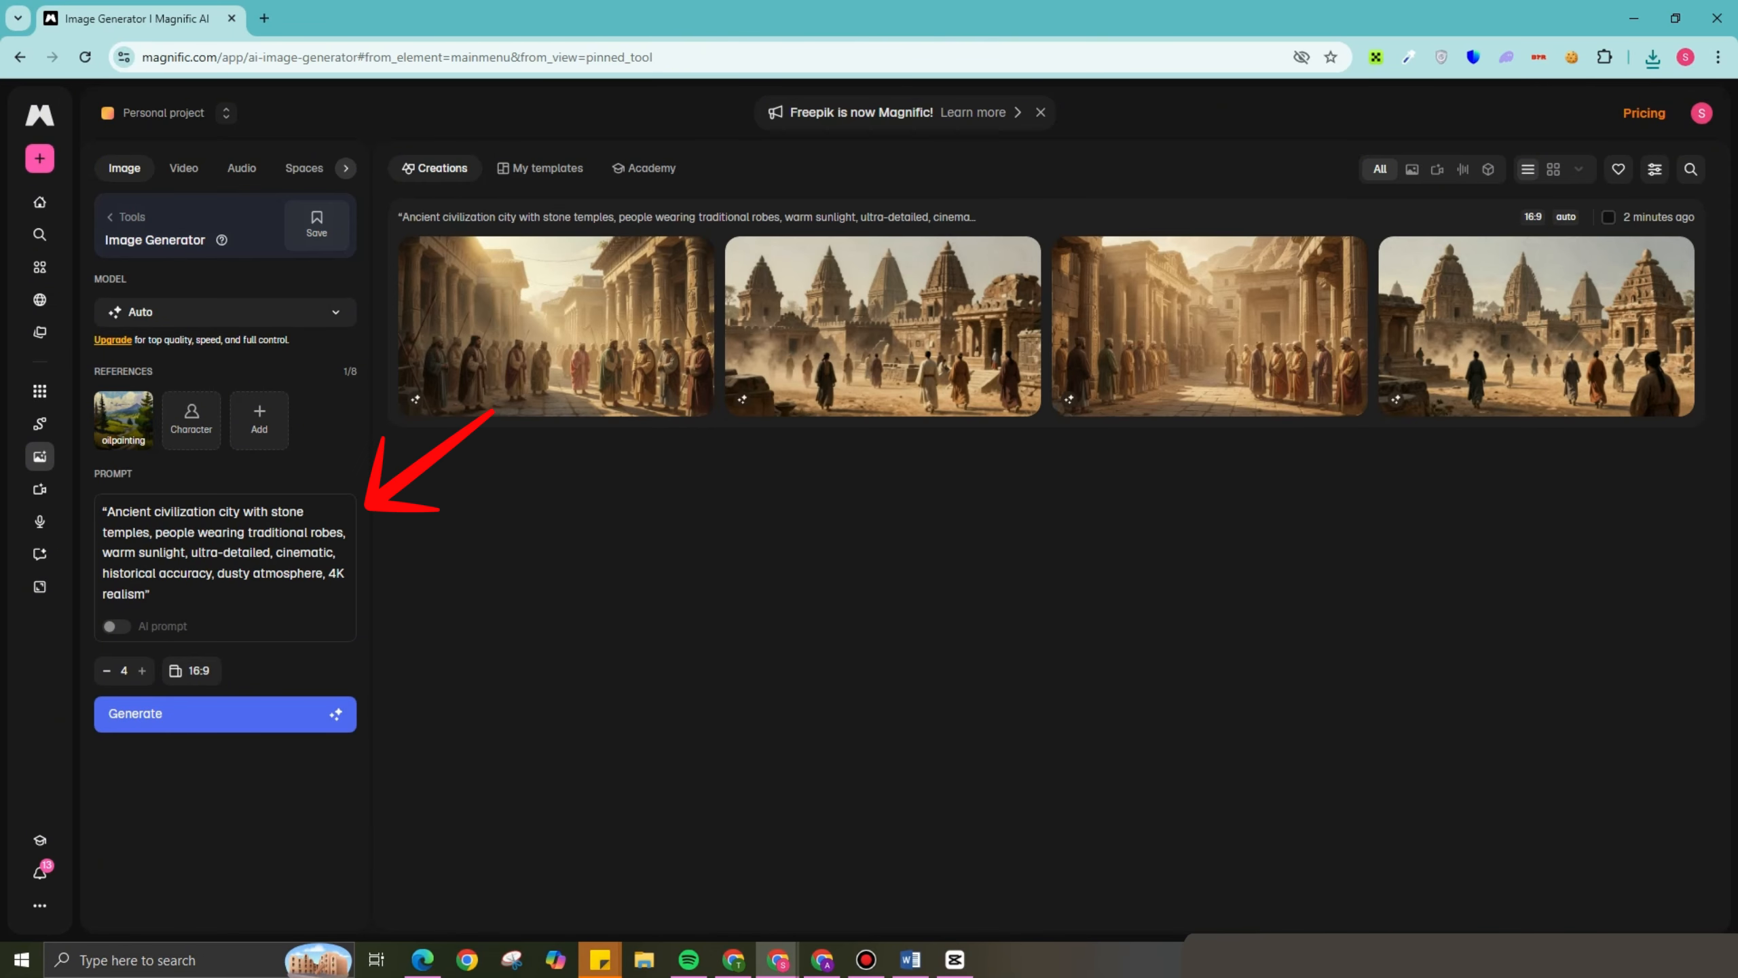
{"action": "left_click", "coordinate": [733, 959]}
{"action": "left_click_drag", "start_coordinate": [567, 361], "coordinate": [986, 385]}
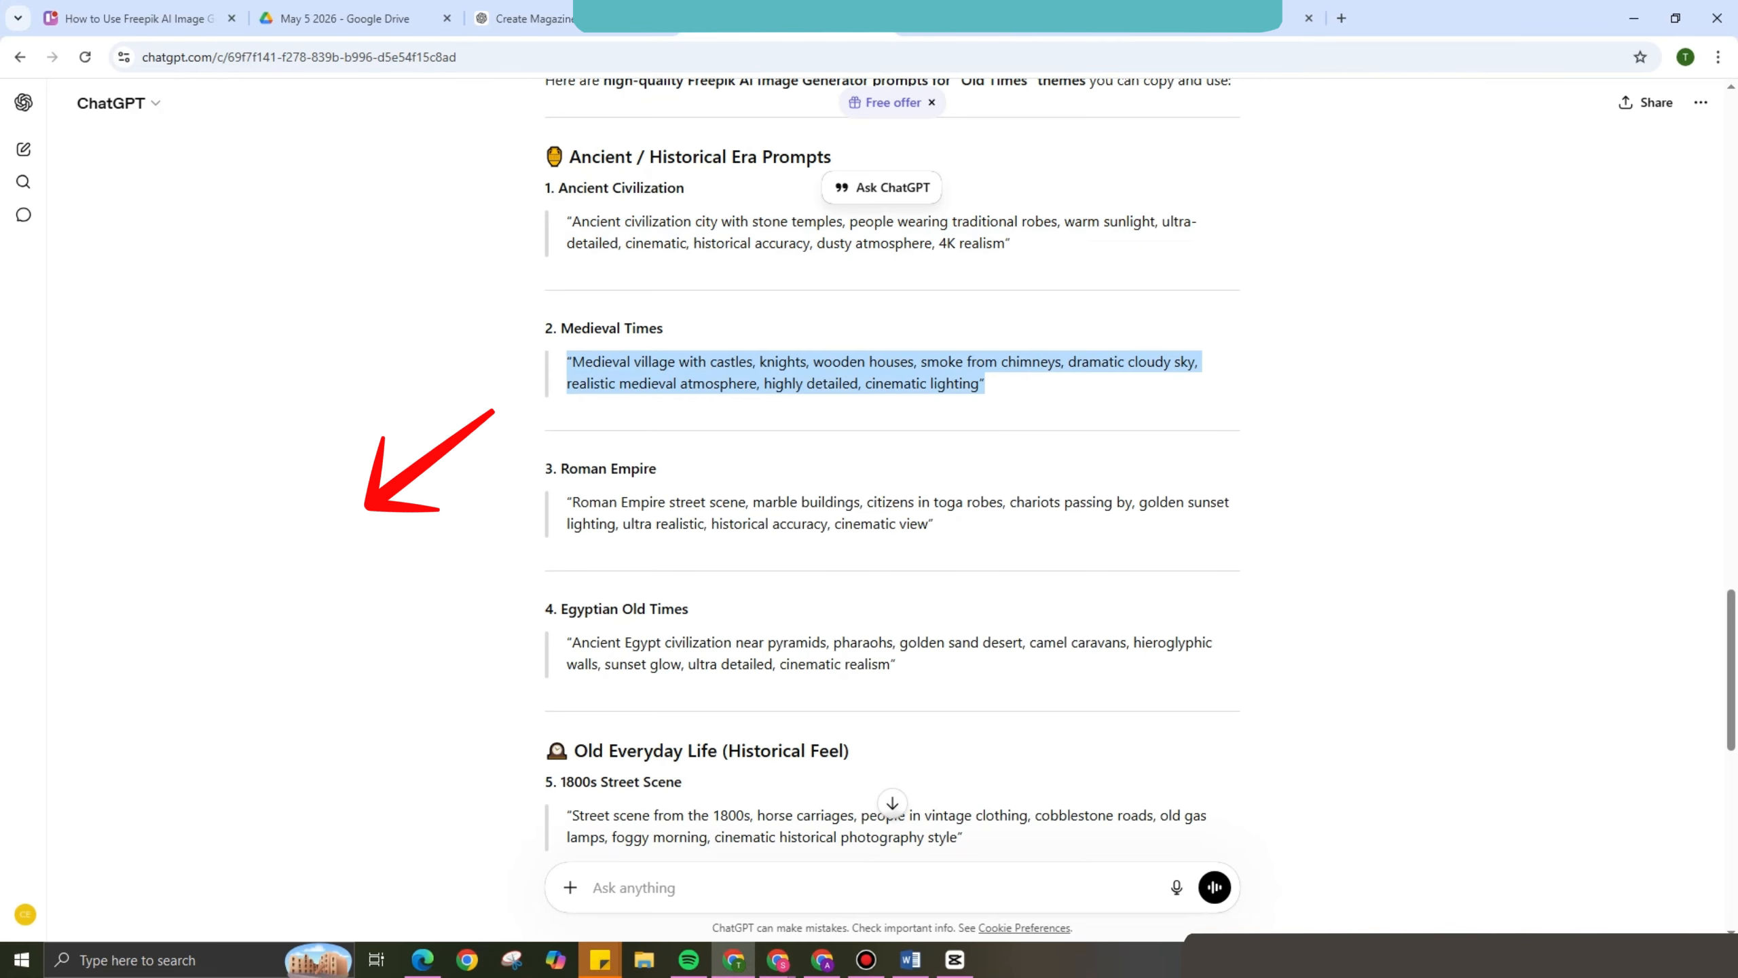
{"action": "right_click", "coordinate": [793, 397]}
{"action": "left_click", "coordinate": [829, 411]}
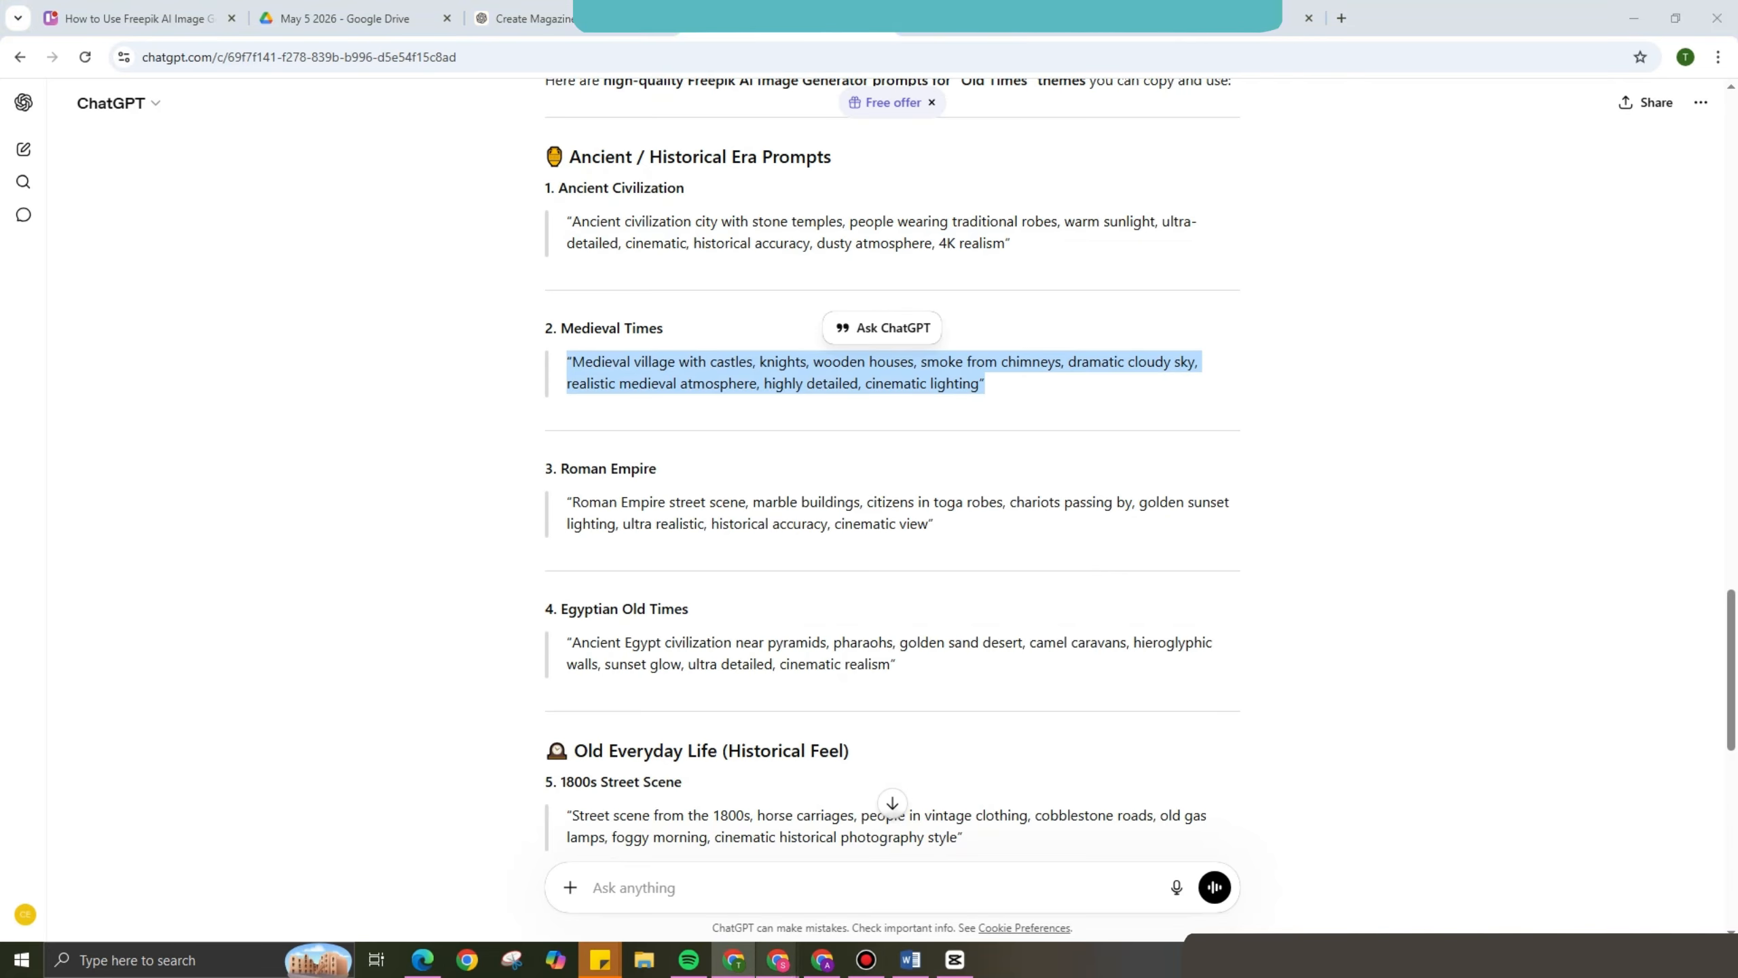
Step: Switch back to Magnific, replace the image prompt with the copied Medieval Times prompt and generate the images
{"action": "mouse_move", "coordinate": [778, 959]}
{"action": "left_click", "coordinate": [893, 866]}
{"action": "double_click", "coordinate": [270, 574]}
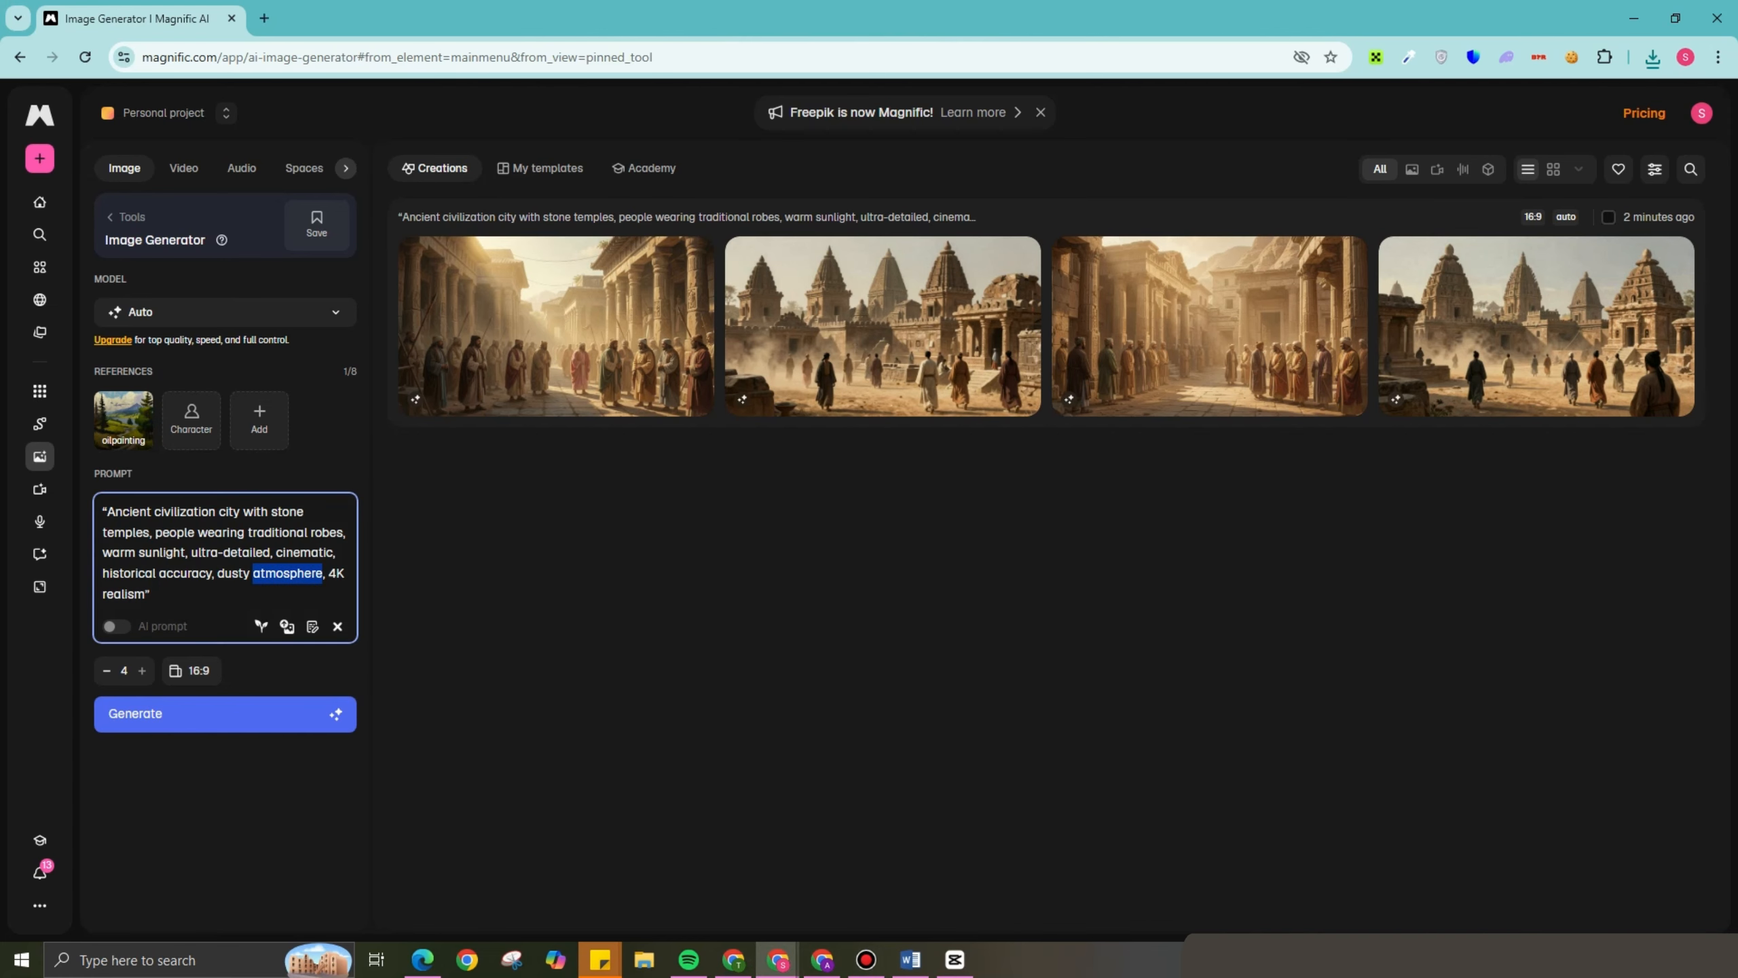
{"action": "key", "text": "ctrl+a"}
{"action": "key", "text": "ctrl+v"}
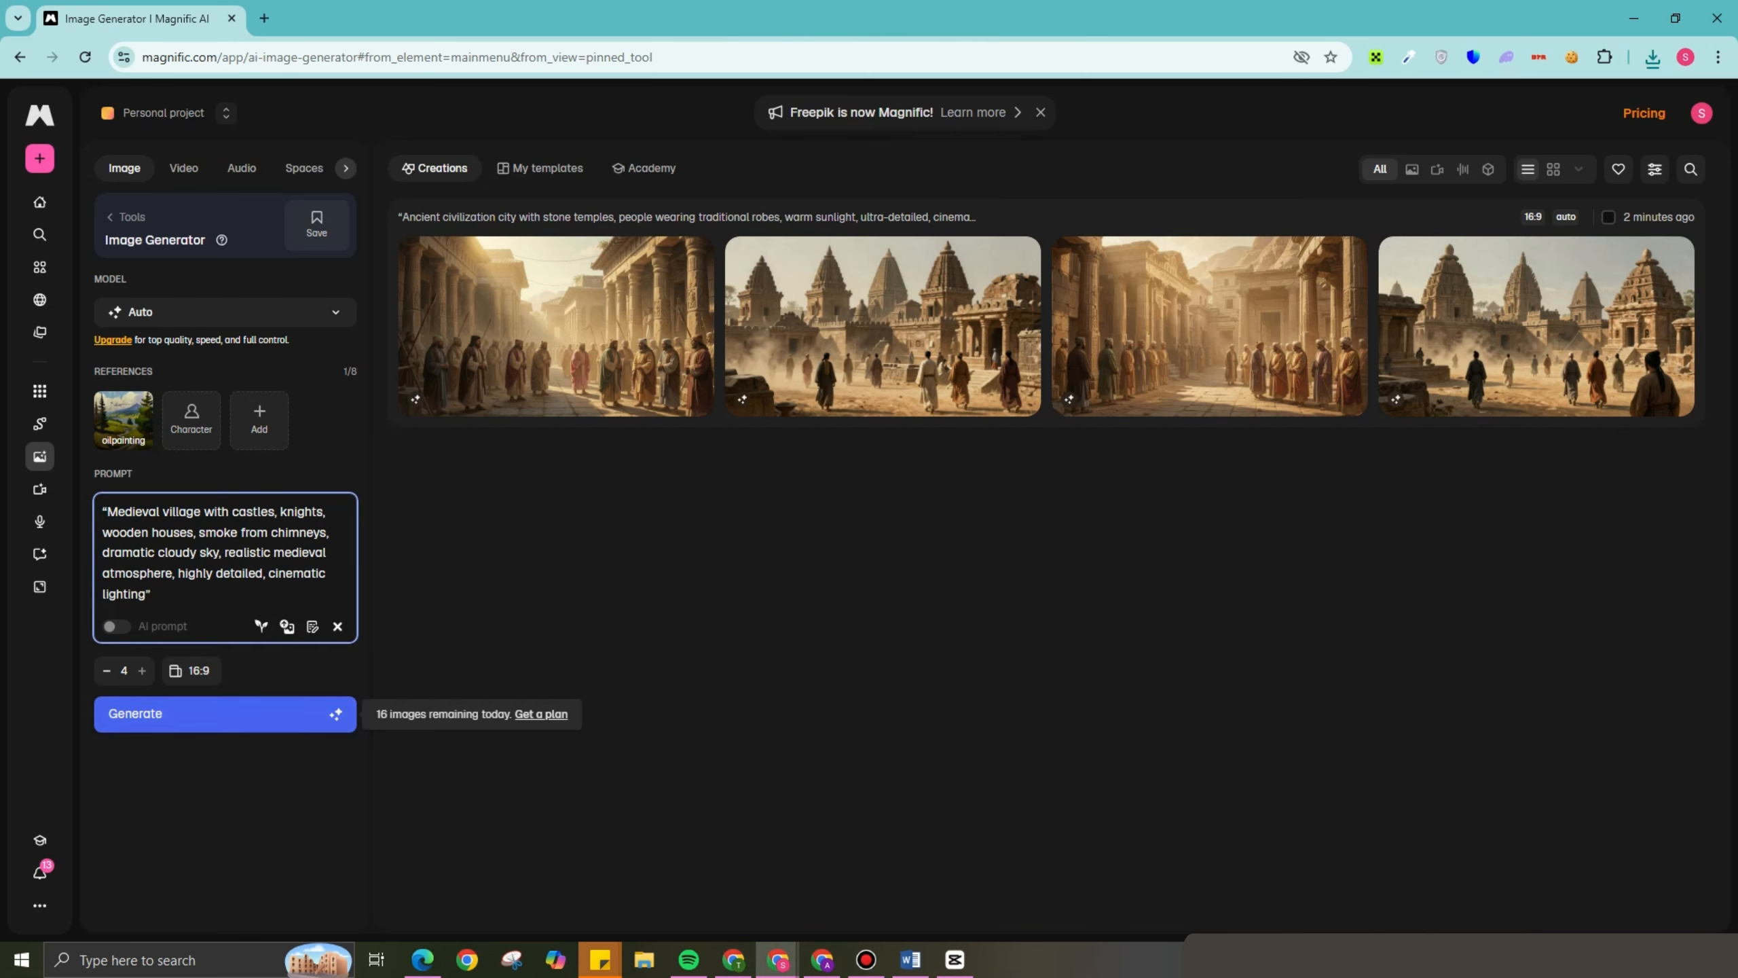
{"action": "left_click", "coordinate": [226, 713]}
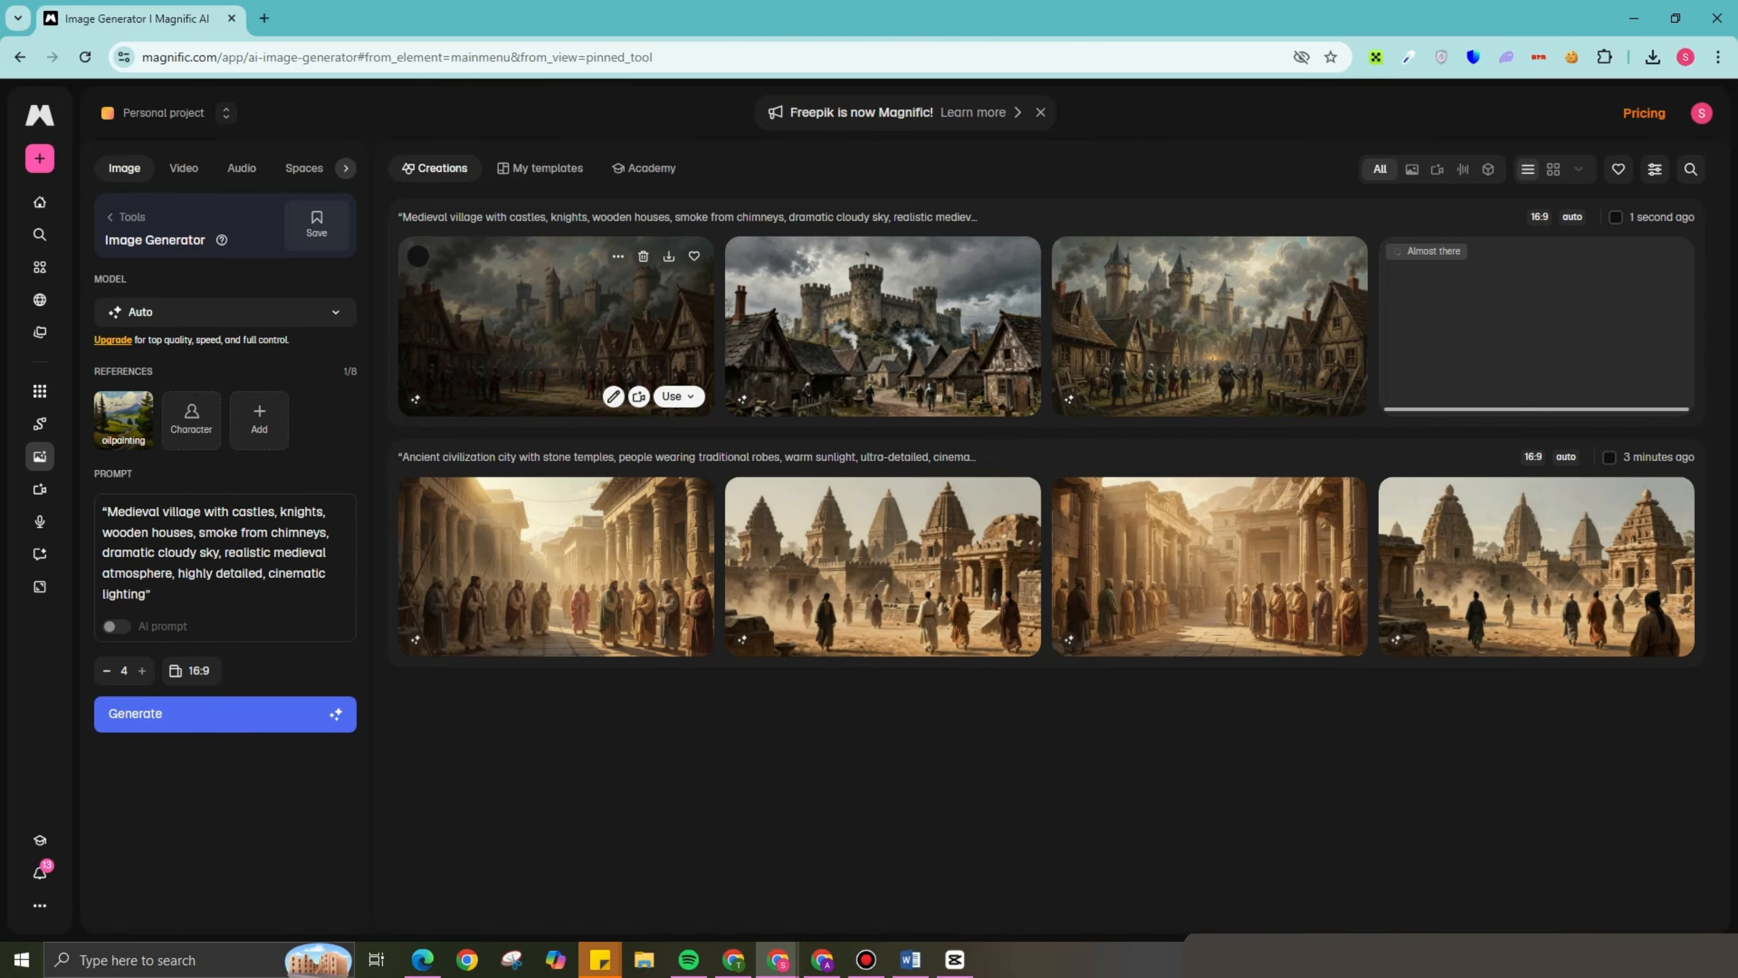
Step: Preview each of the four generated medieval village images in turn, closing every preview before opening the following one
{"action": "left_click", "coordinate": [506, 328]}
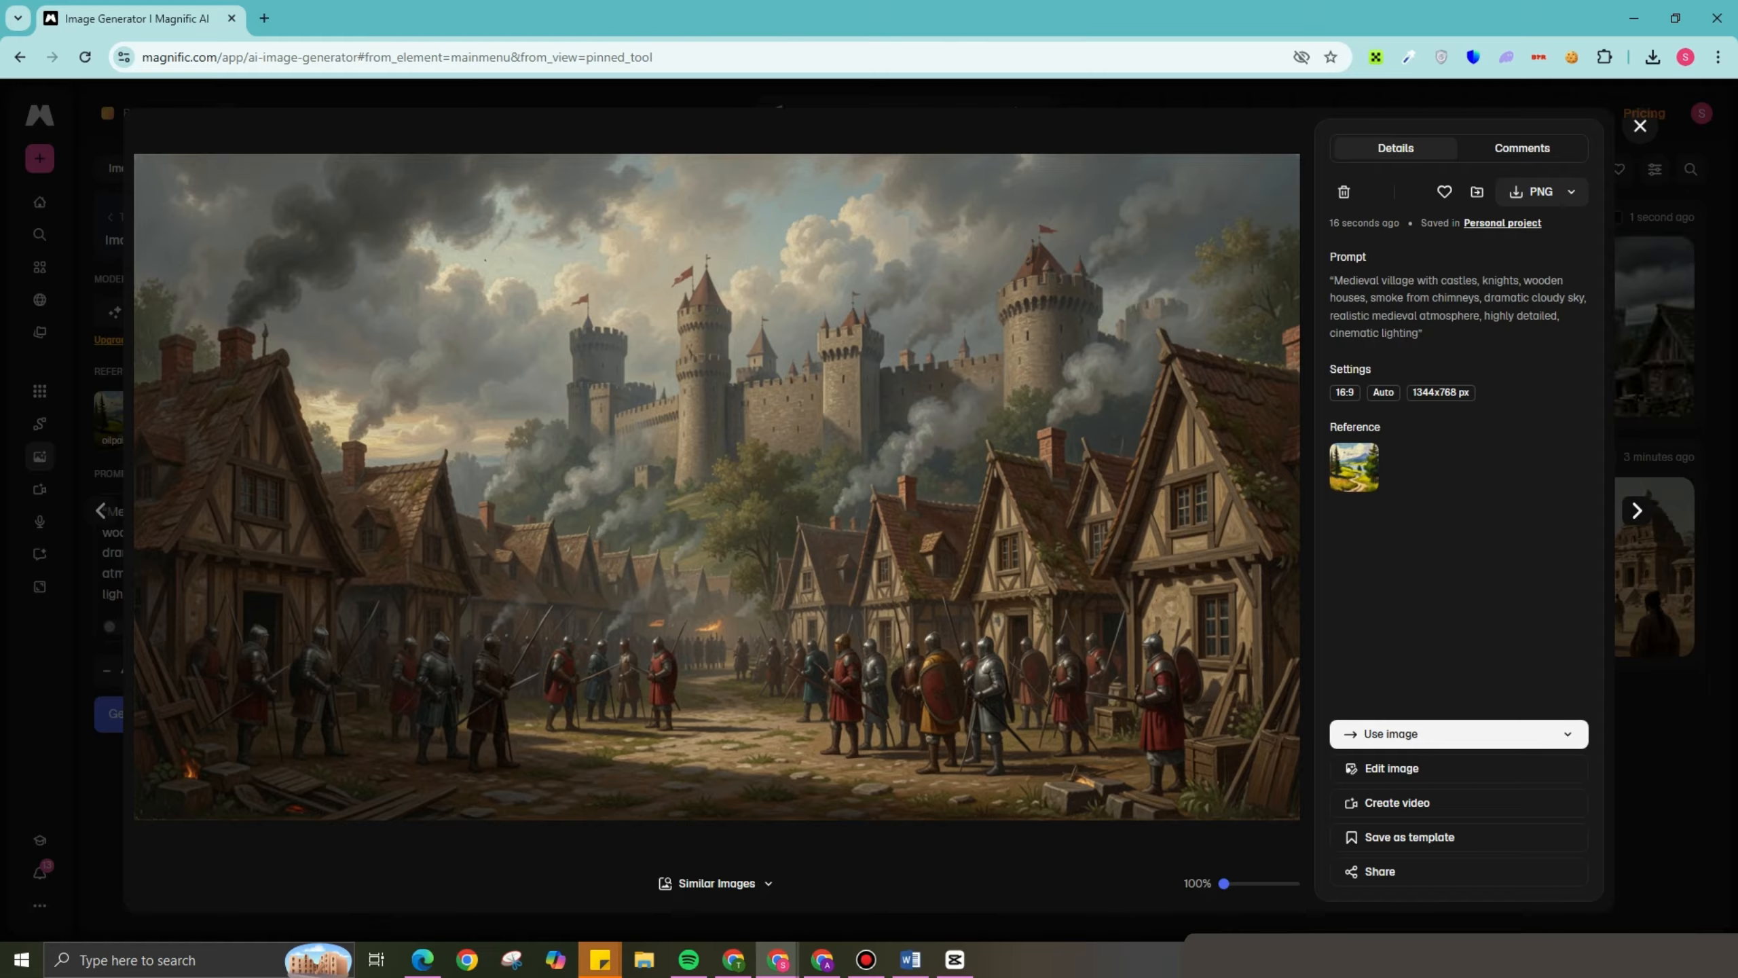
{"action": "key", "text": "Escape"}
{"action": "left_click", "coordinate": [883, 321]}
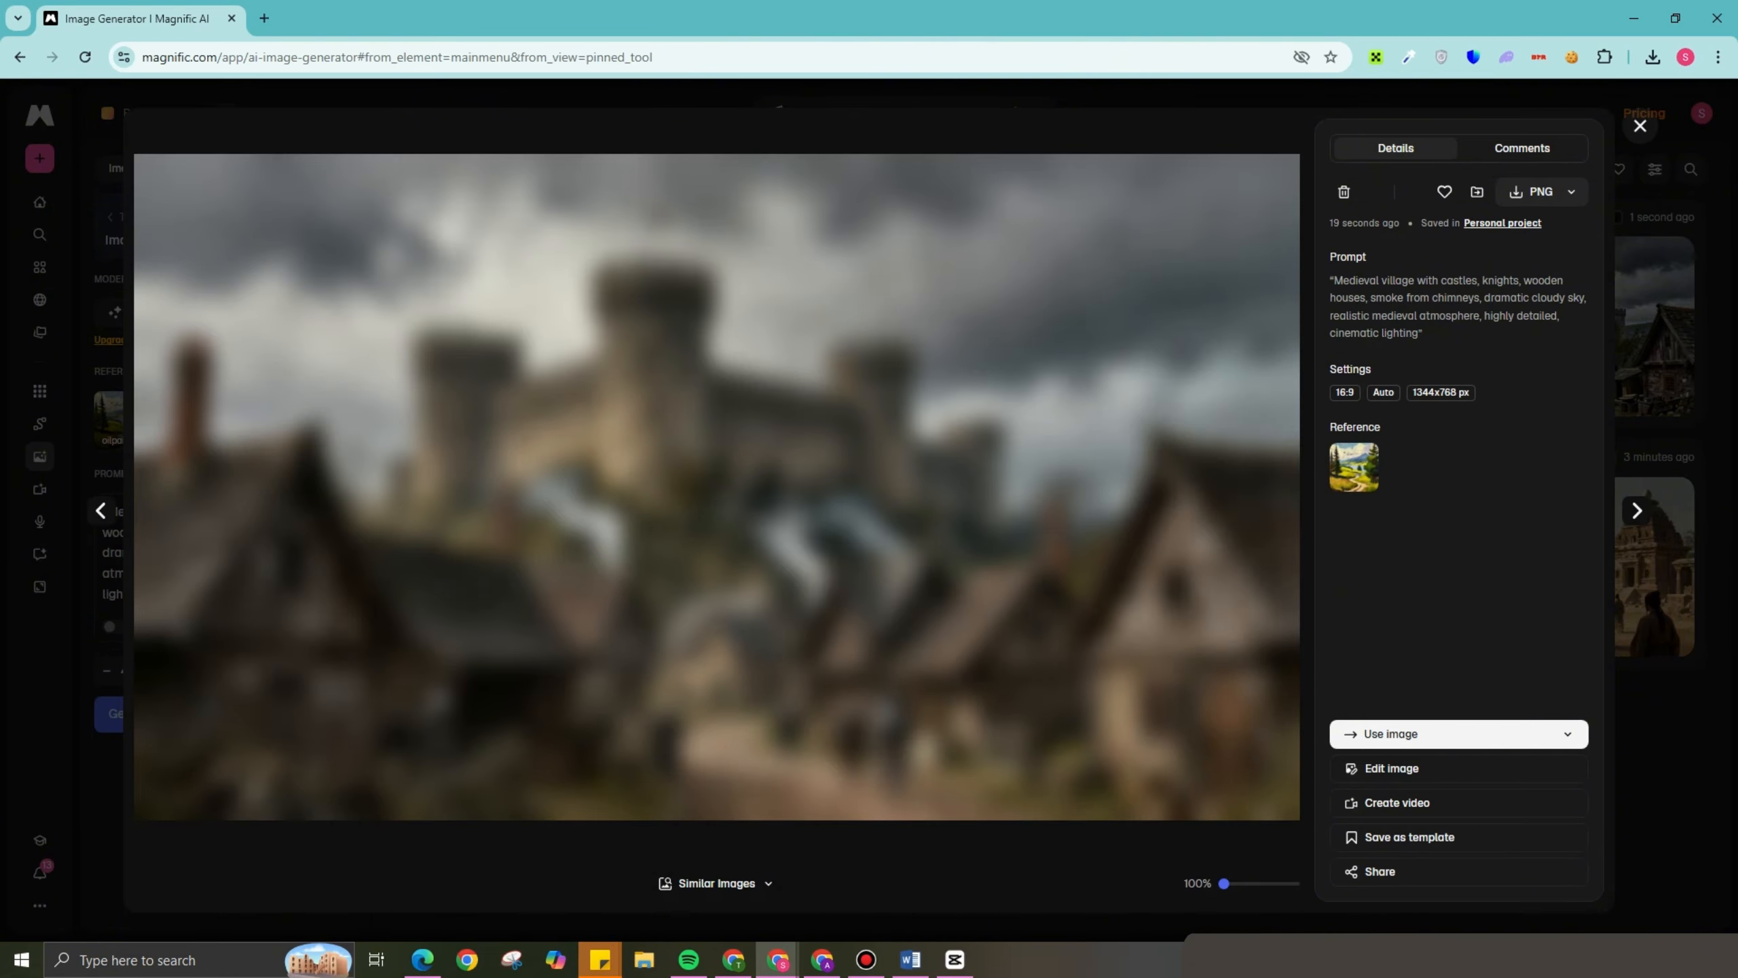
{"action": "key", "text": "Escape"}
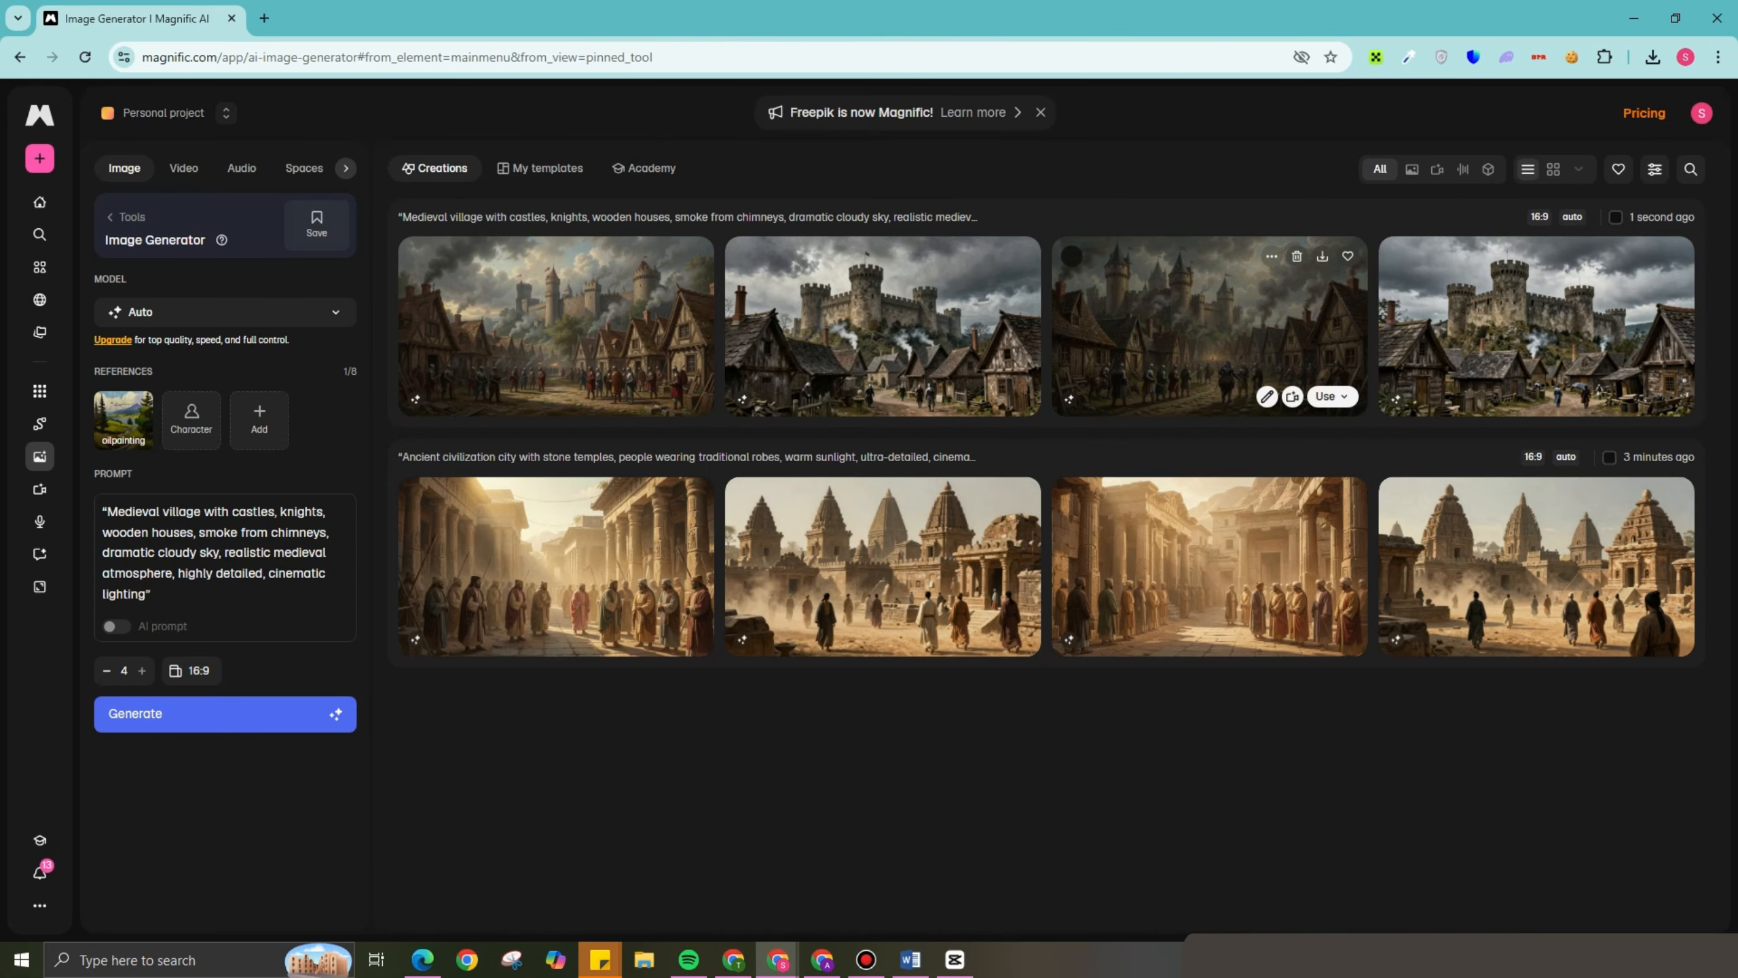
{"action": "left_click", "coordinate": [1210, 330]}
{"action": "key", "text": "Escape"}
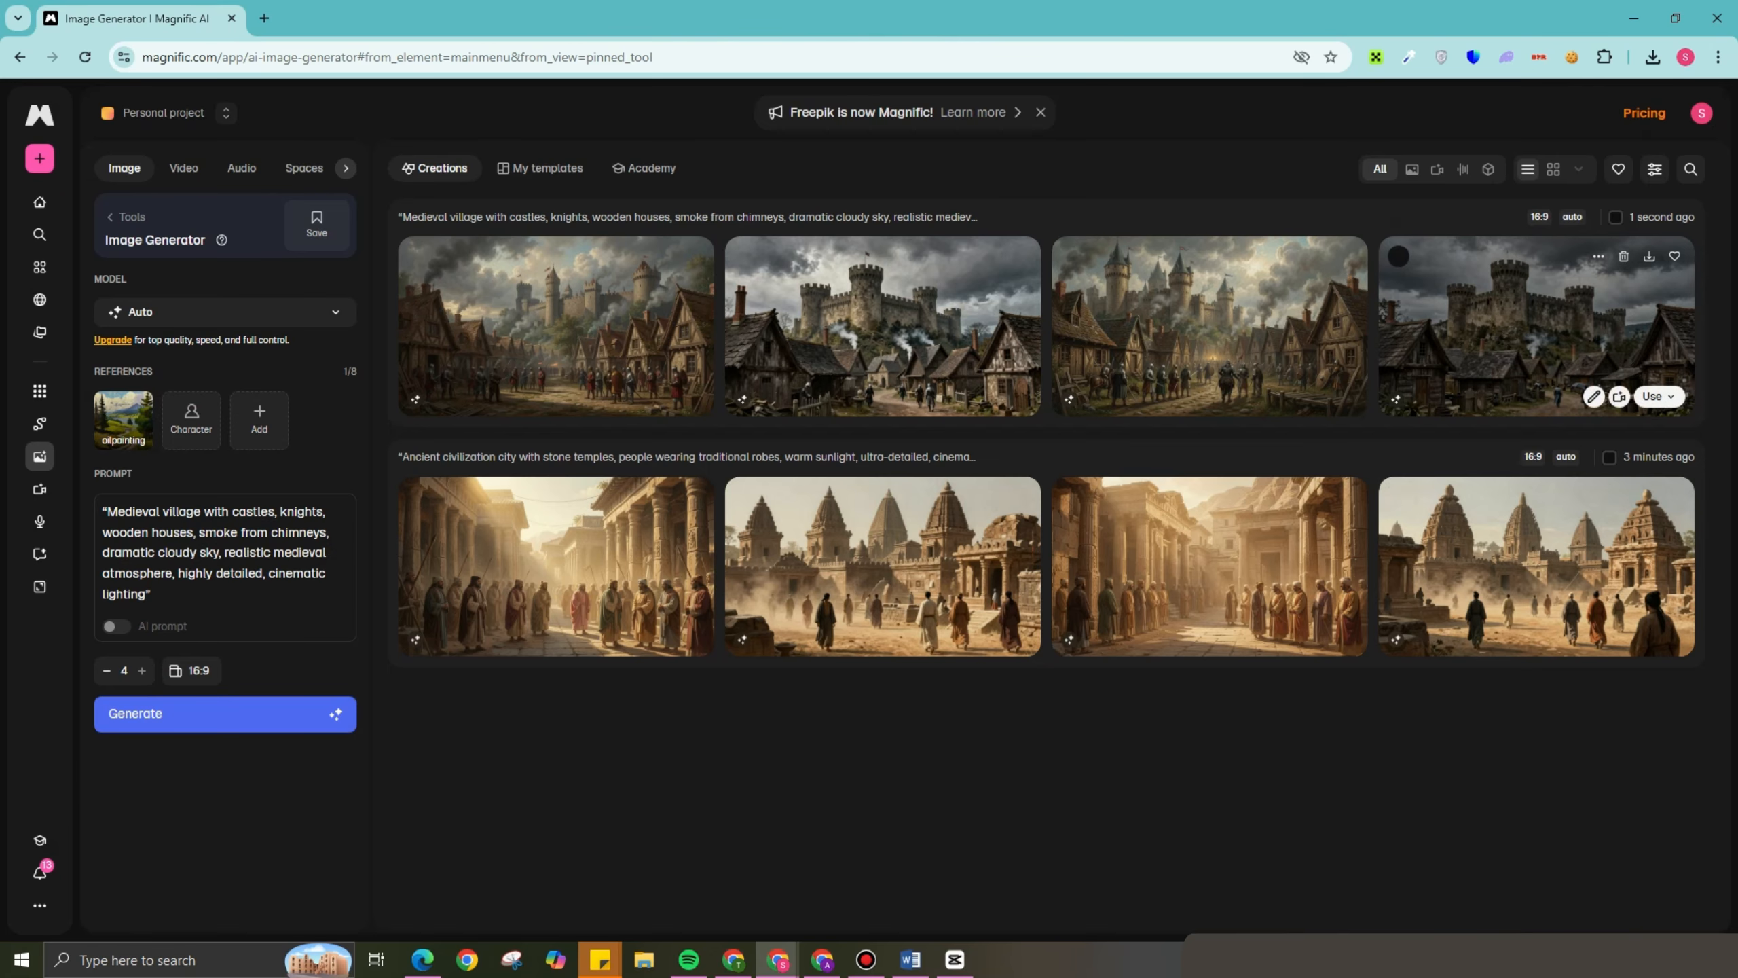
{"action": "left_click", "coordinate": [1536, 325]}
{"action": "key", "text": "Escape"}
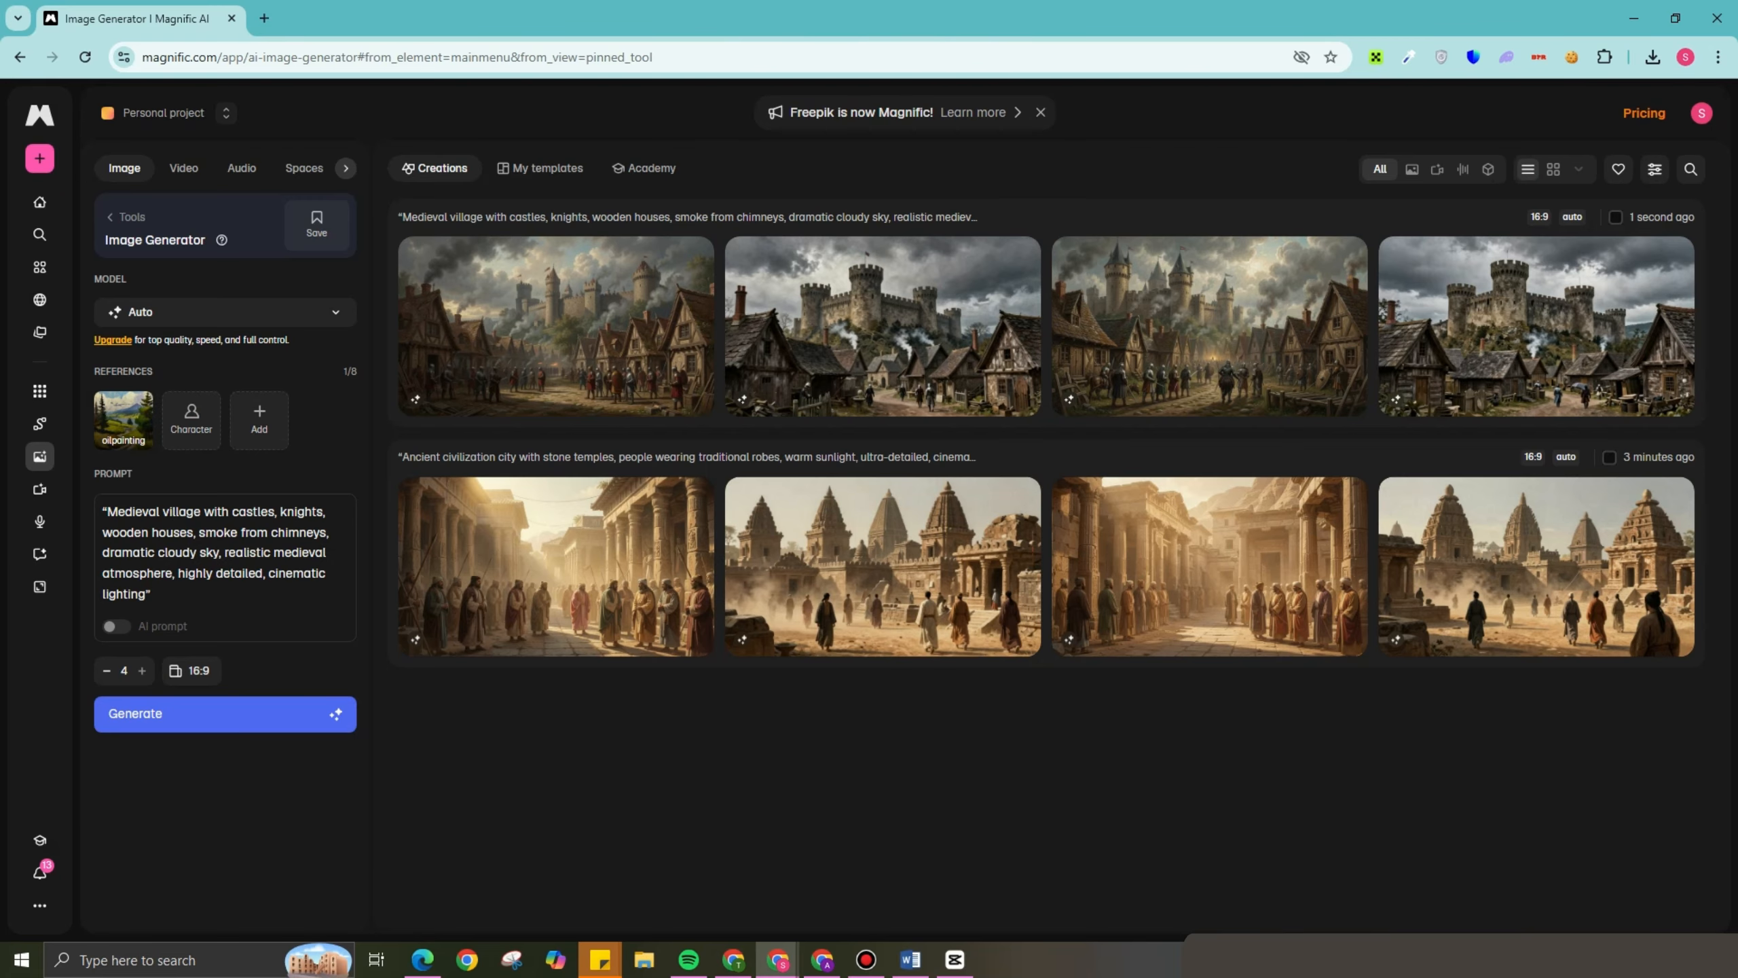
Step: Reopen the second and third medieval village images for another look, closing each preview
{"action": "left_click", "coordinate": [883, 322]}
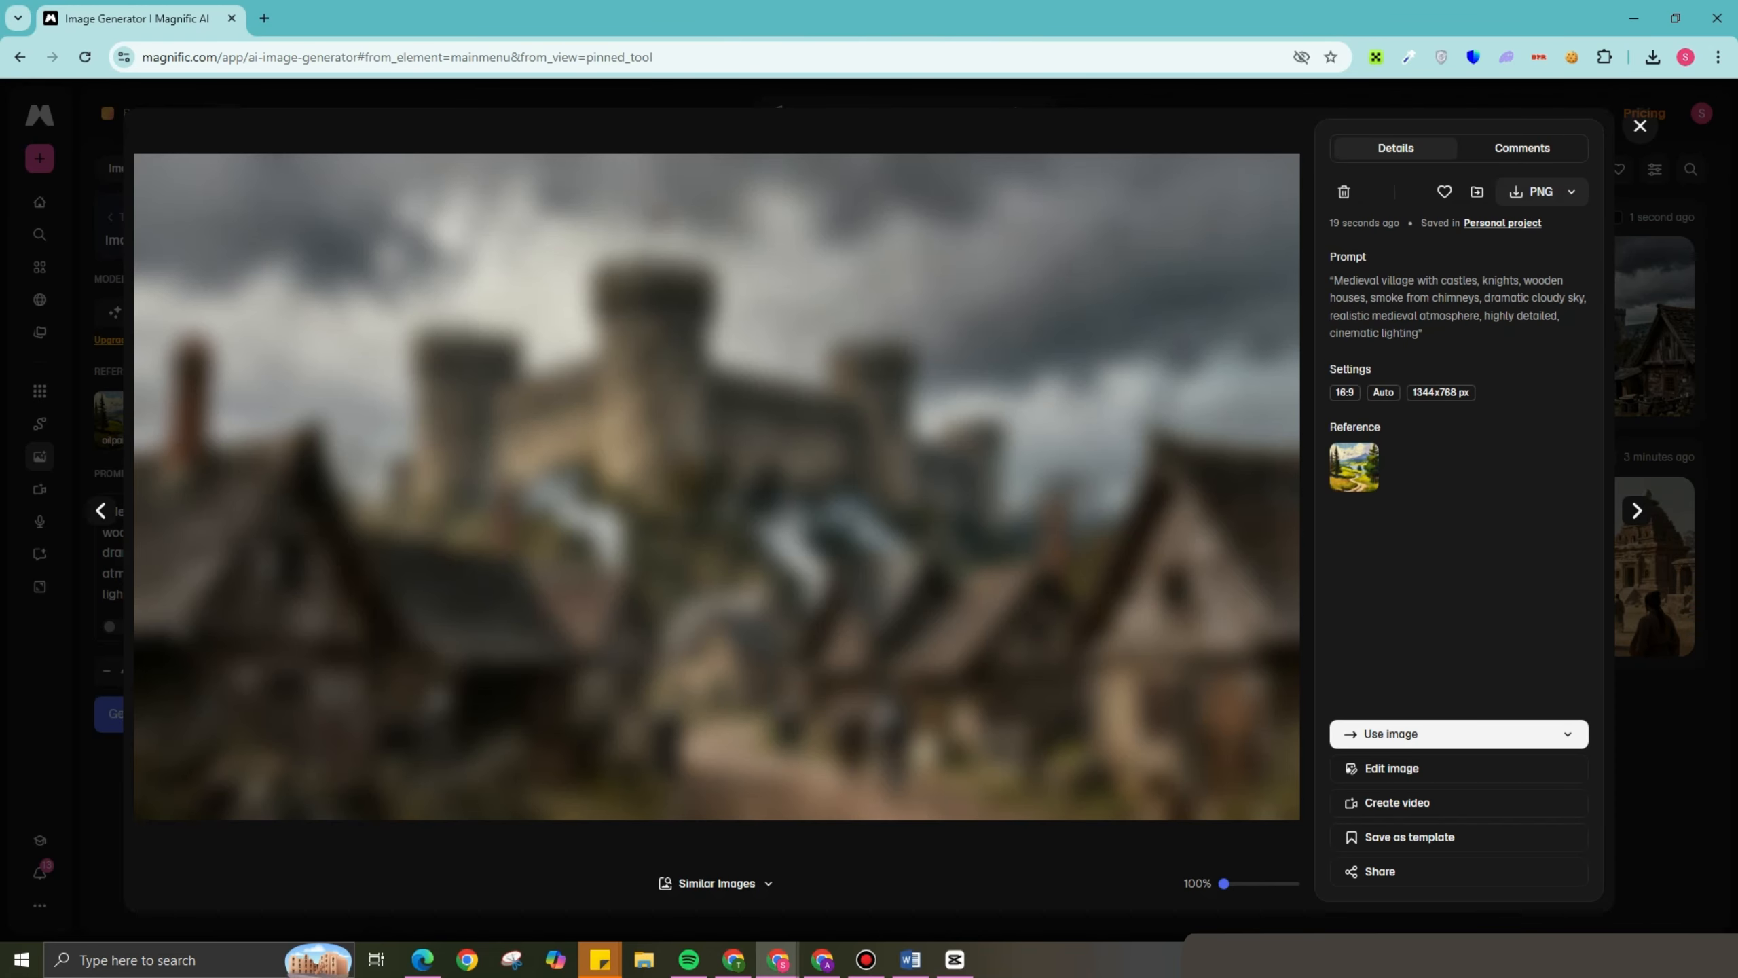
{"action": "key", "text": "Escape"}
{"action": "left_click", "coordinate": [1216, 325]}
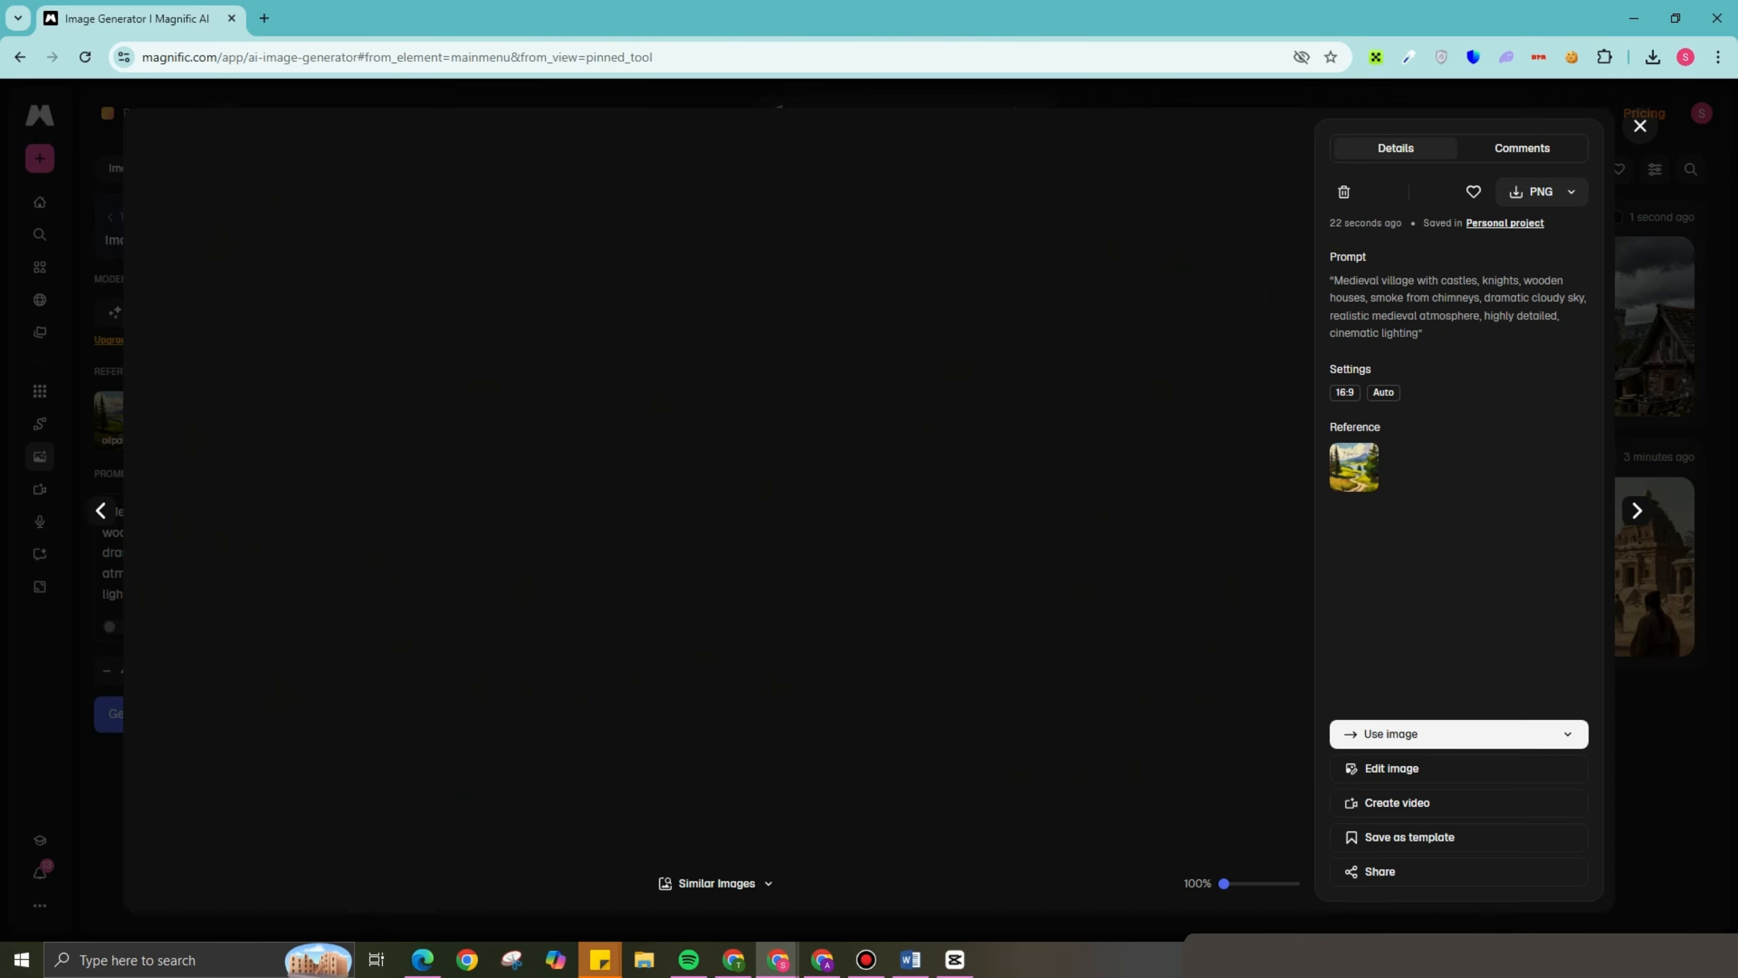
{"action": "key", "text": "Escape"}
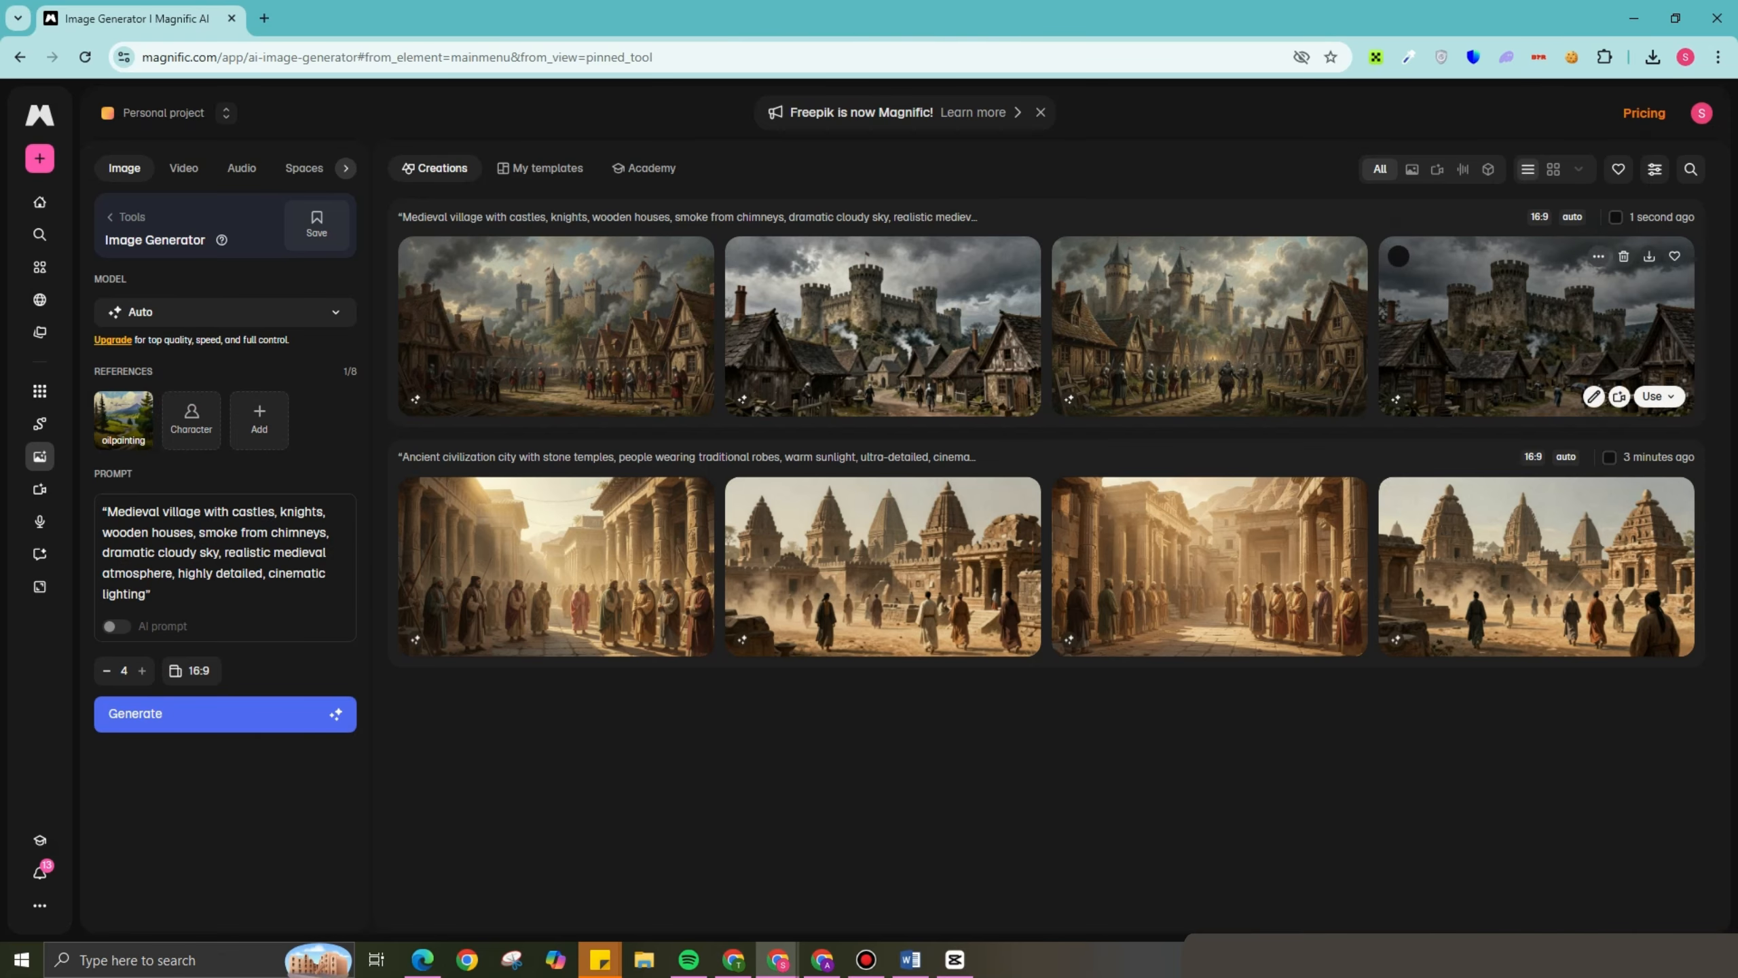